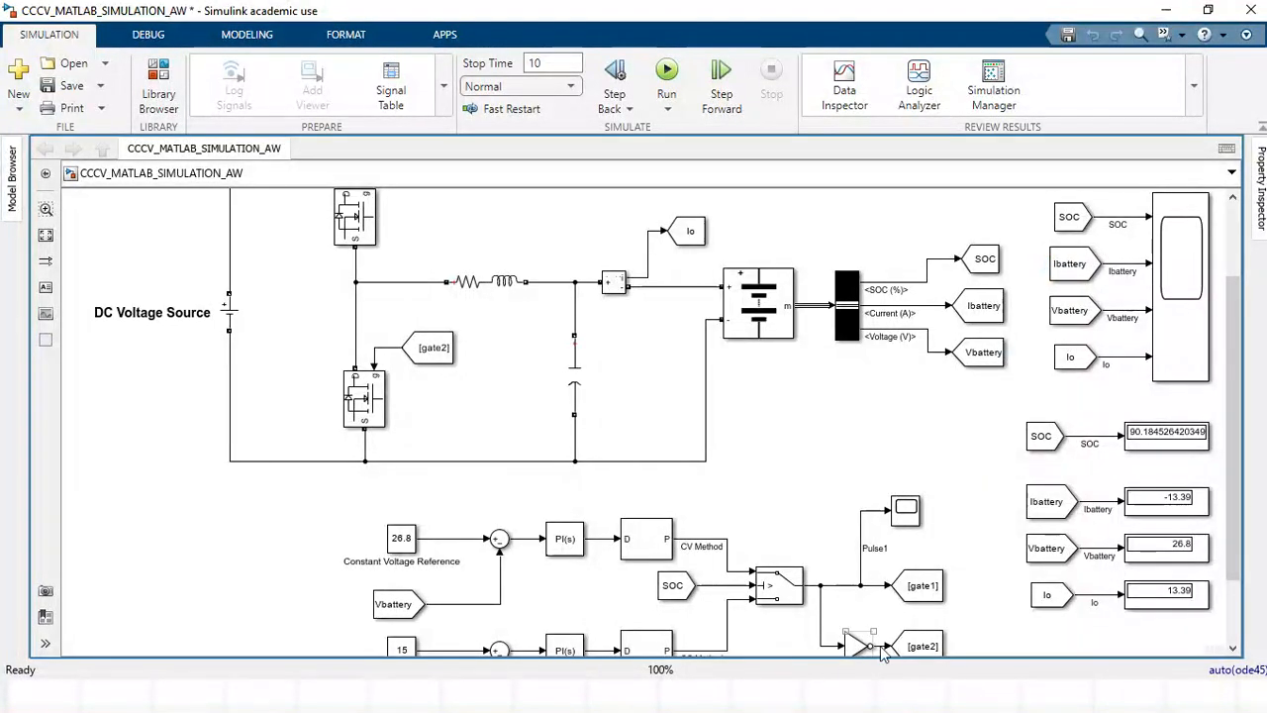
Duplicate the scope with its SOC, Ibattery, Vbattery and Io tags into the empty area beside the original.
scroll(910, 406, "down", 3)
scroll(1016, 367, "down", 1)
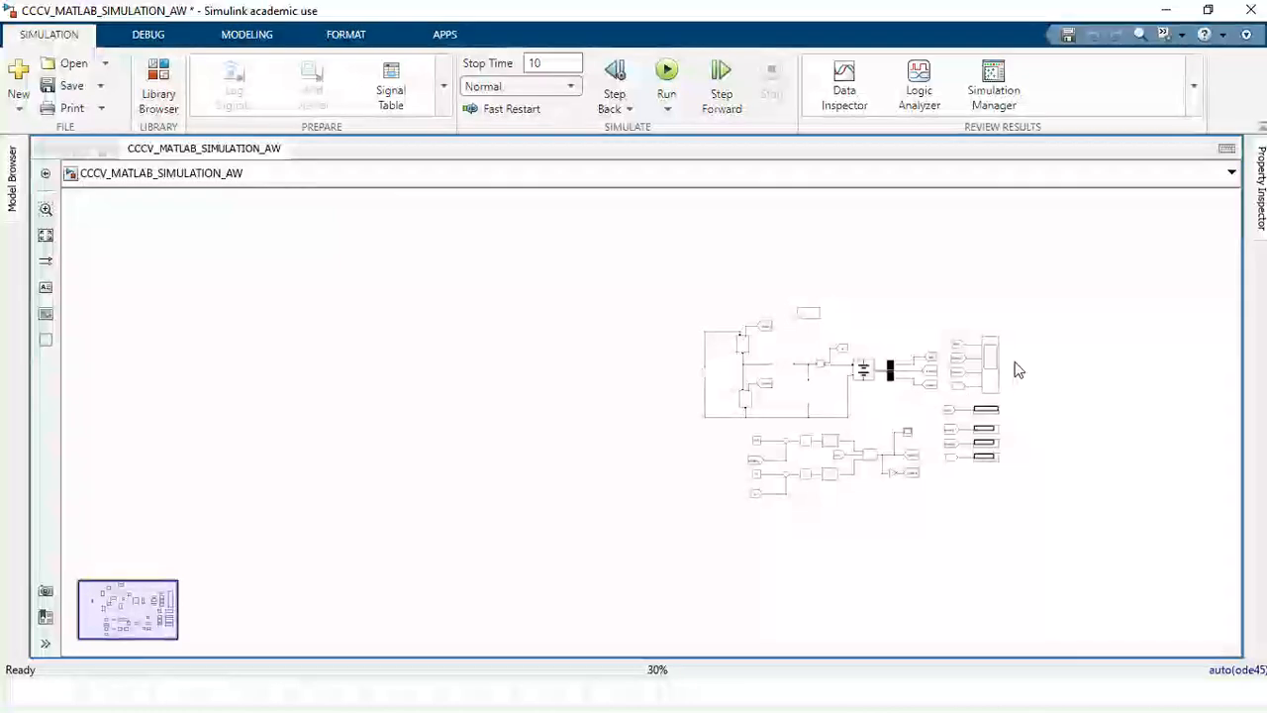
scroll(1016, 368, "up", 5)
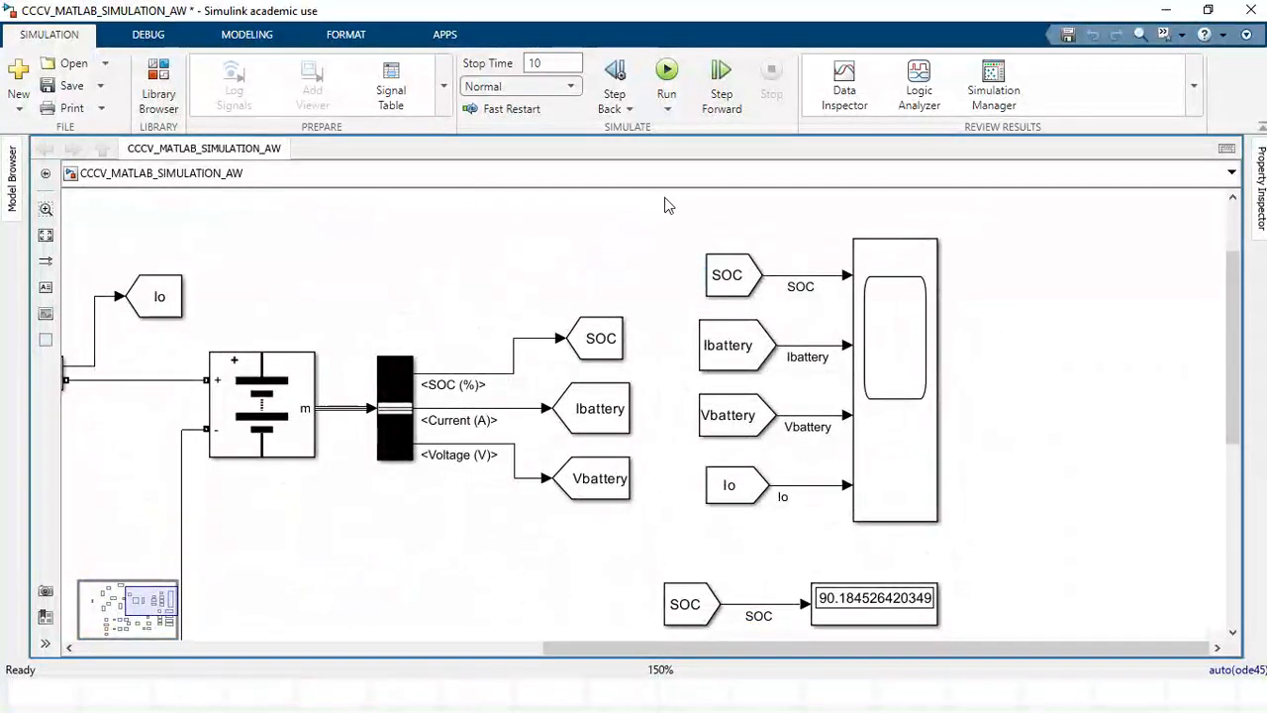
left_click_drag(664, 196, 974, 551)
key("ctrl+c")
left_click(1041, 273)
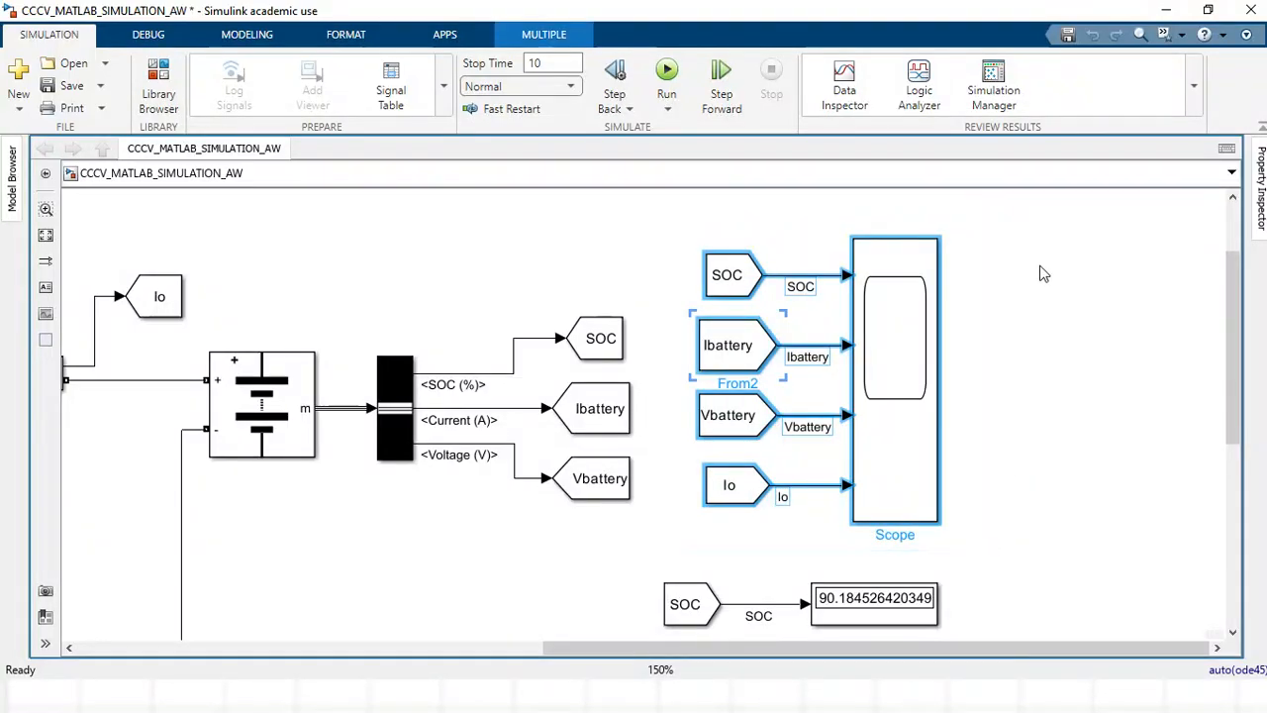
key("ctrl+v")
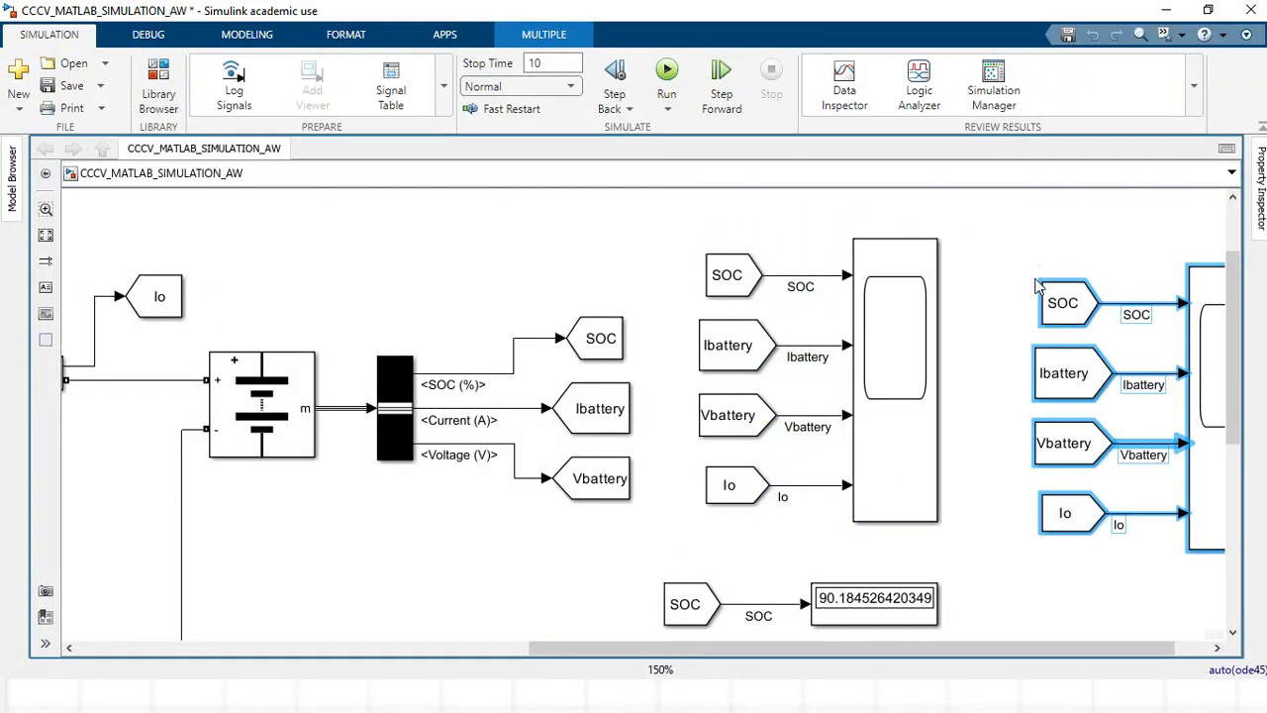
left_click_drag(1072, 647, 1107, 646)
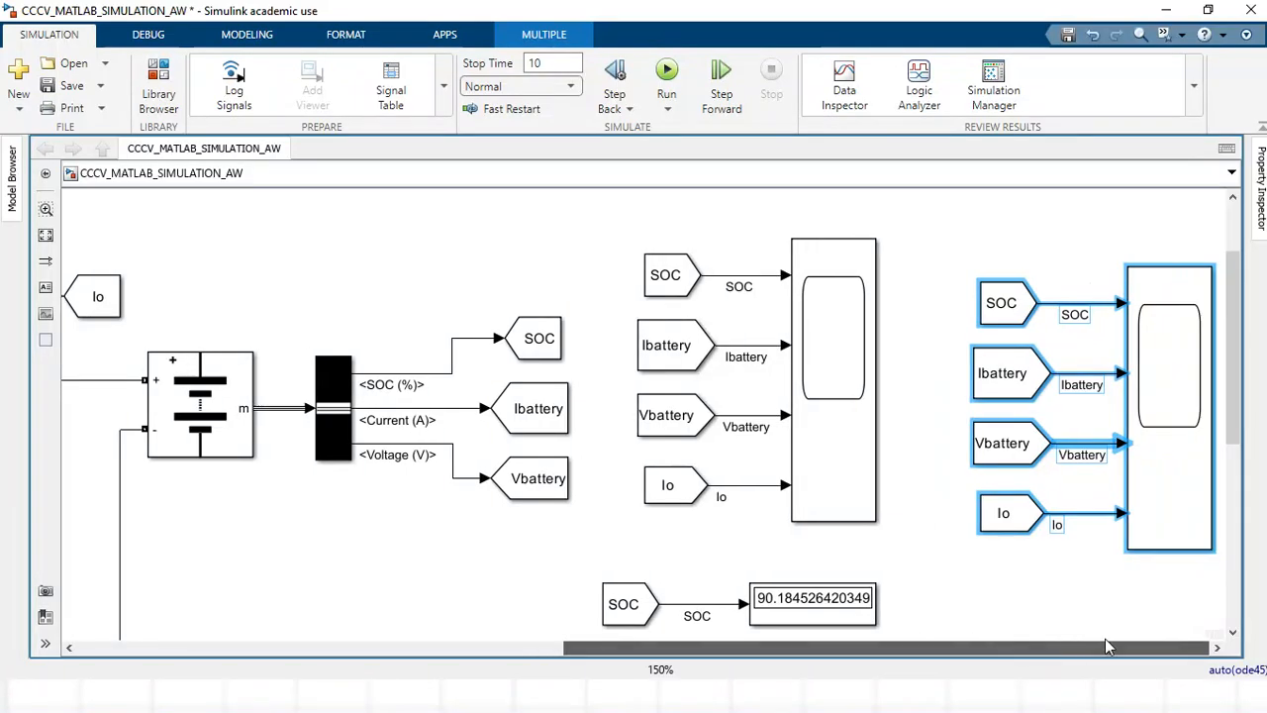
Replace the duplicated scope with a new Simulink/Sinks Scope block stretched tall enough to span the four copied tags.
left_click(1105, 207)
left_click(1156, 411)
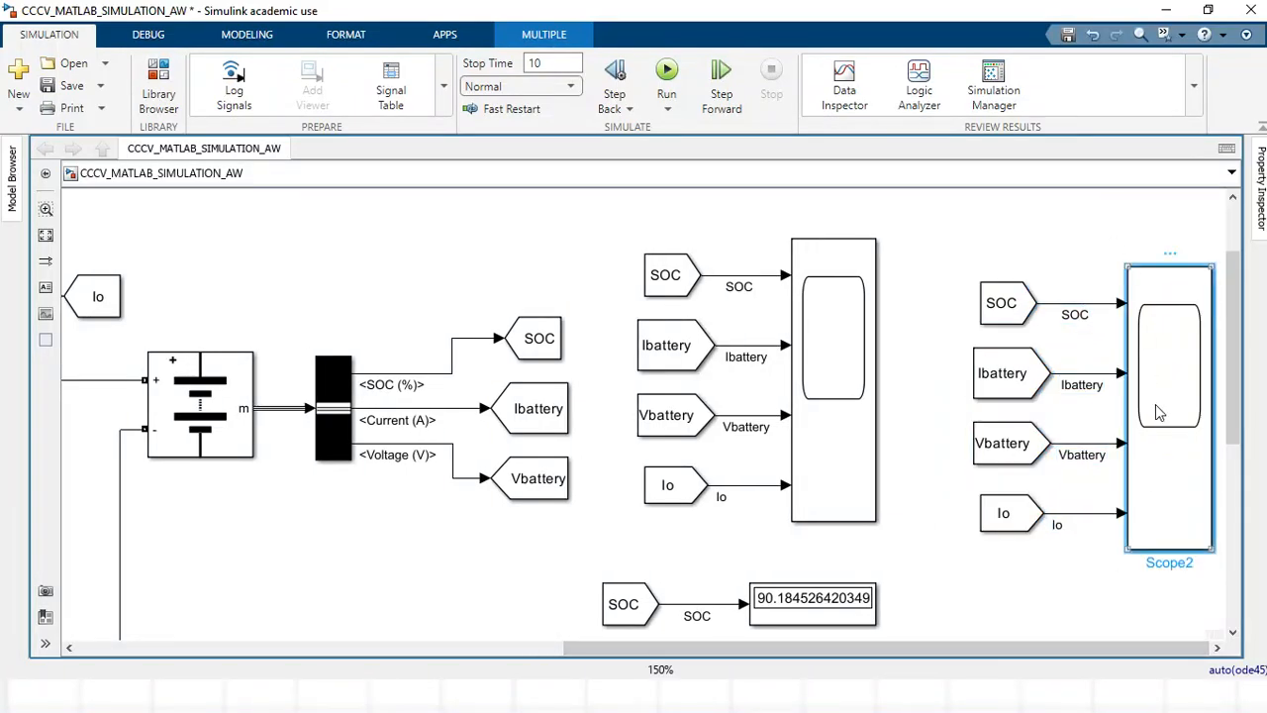
key("Delete")
double_click(1089, 203)
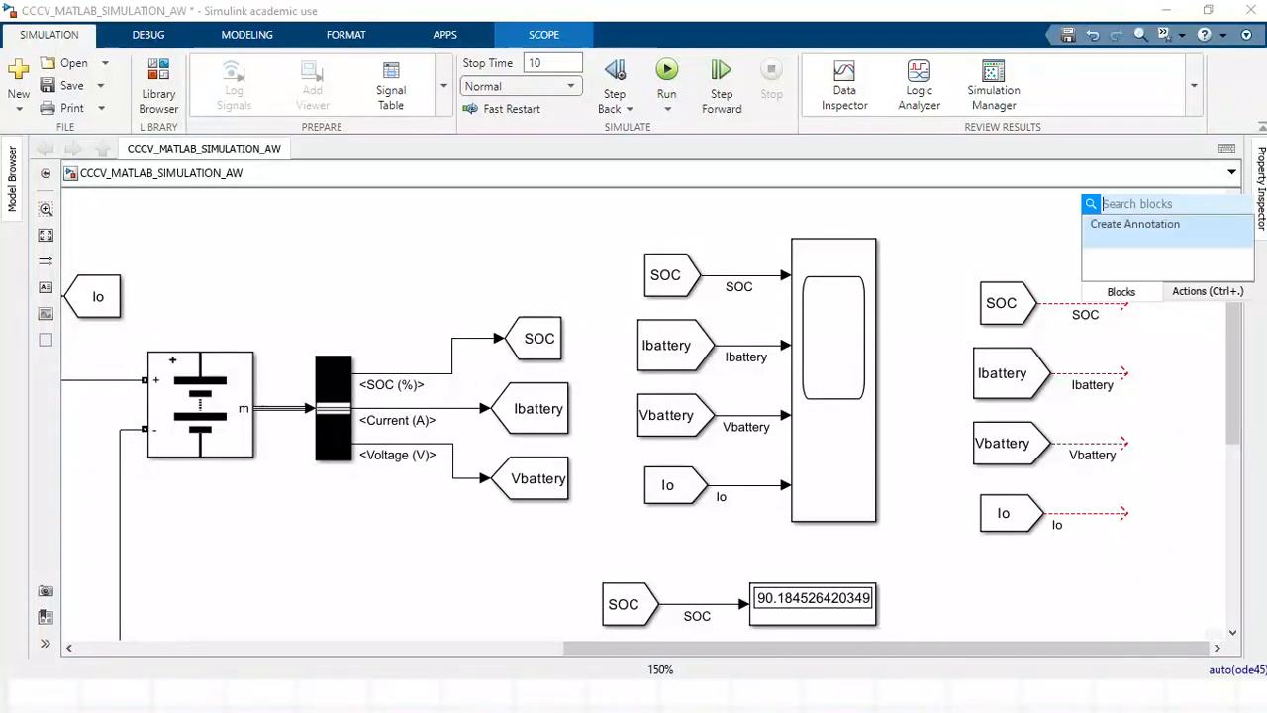
type("scOPE")
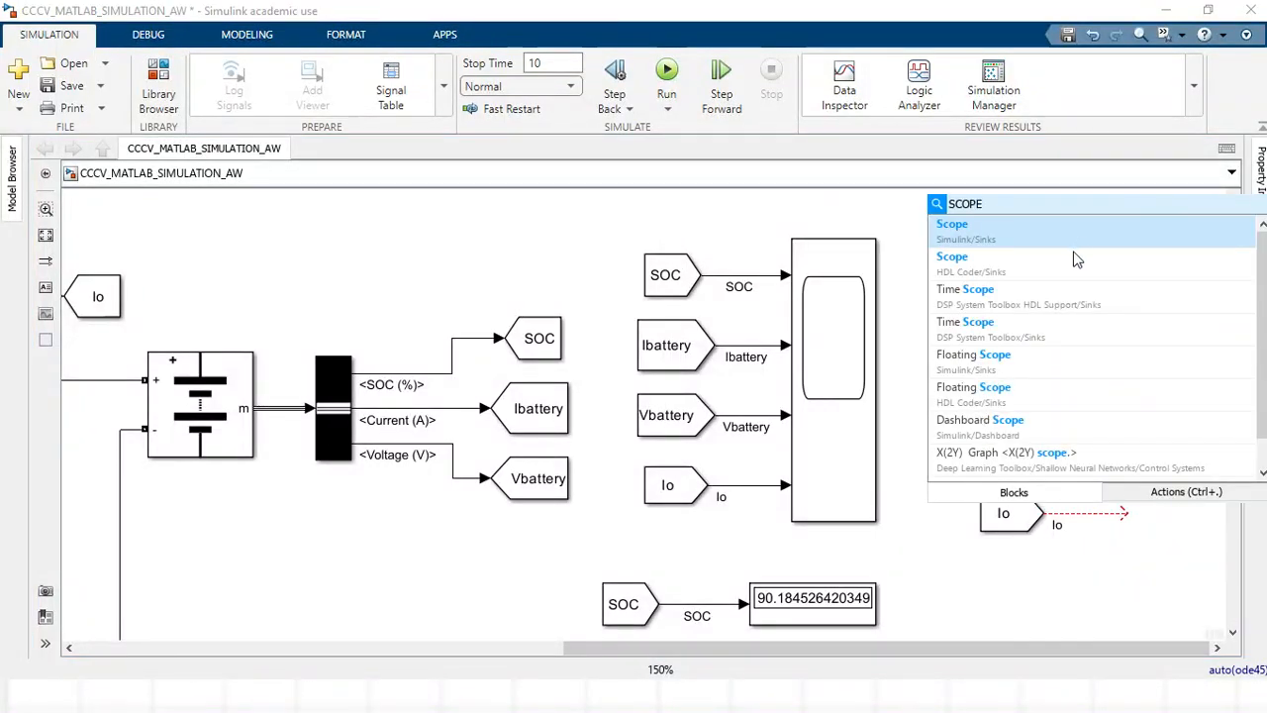
left_click(1065, 243)
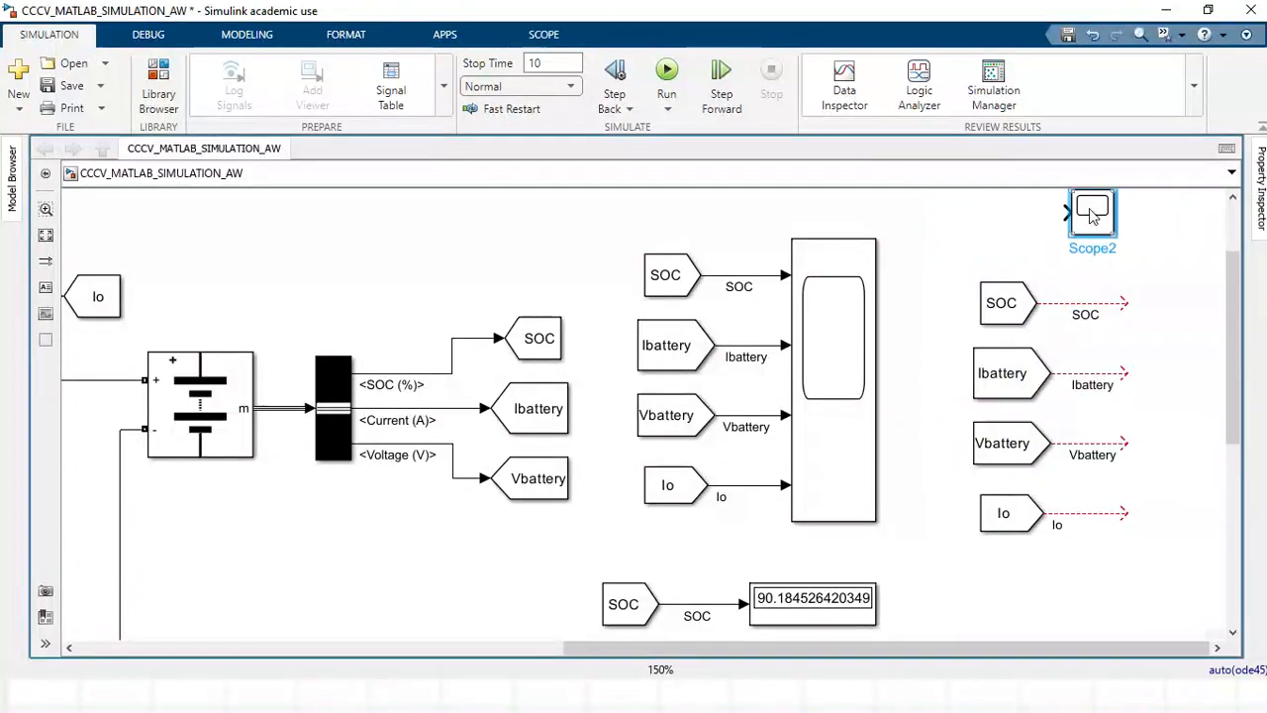
left_click_drag(1094, 230, 1213, 525)
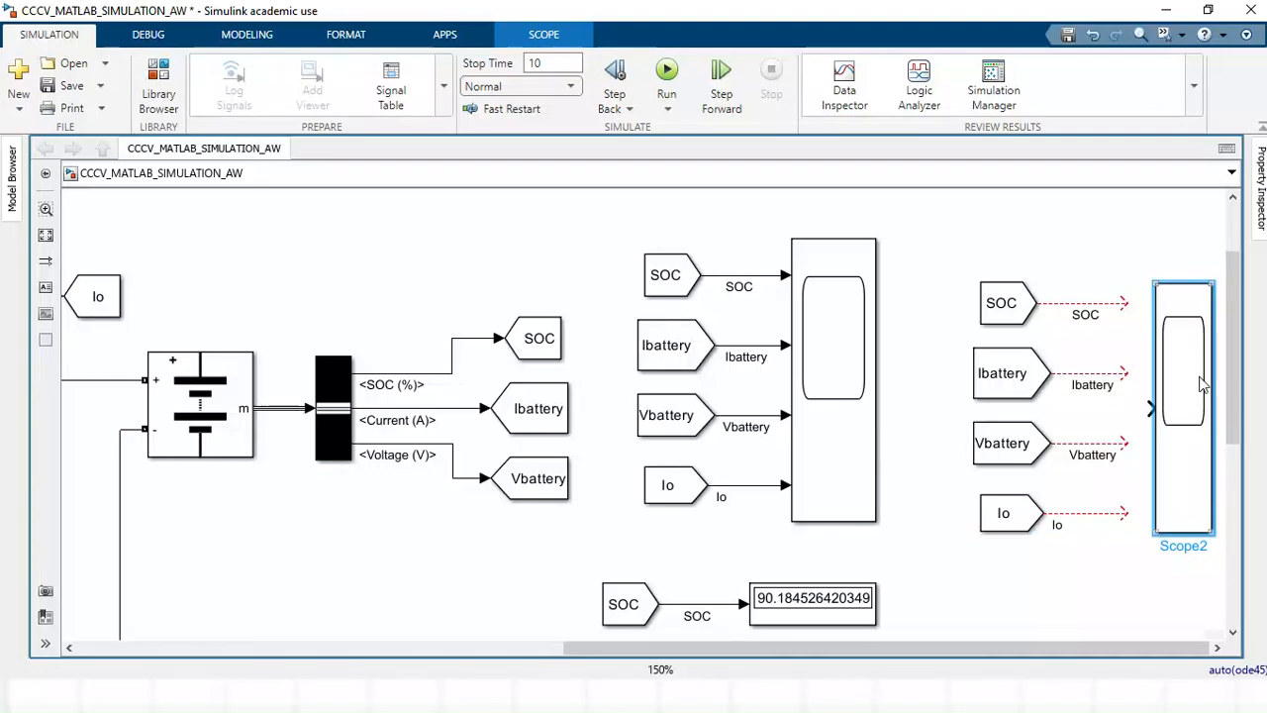
left_click_drag(1197, 356, 1197, 371)
Connect the SOC, Ibattery, Vbattery and Io lines to the new scope and straighten the SOC connection.
left_click_drag(1126, 302, 1150, 472)
left_click_drag(1124, 513, 1148, 485)
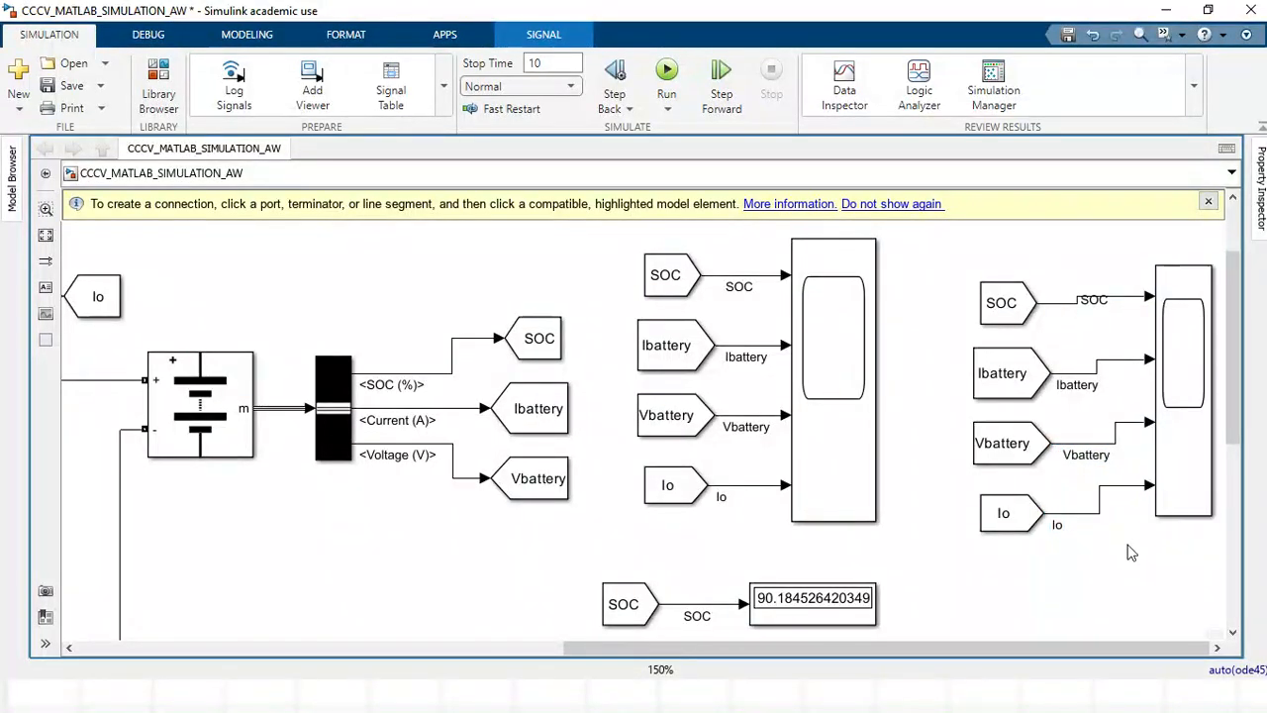
left_click_drag(1030, 297, 1014, 290)
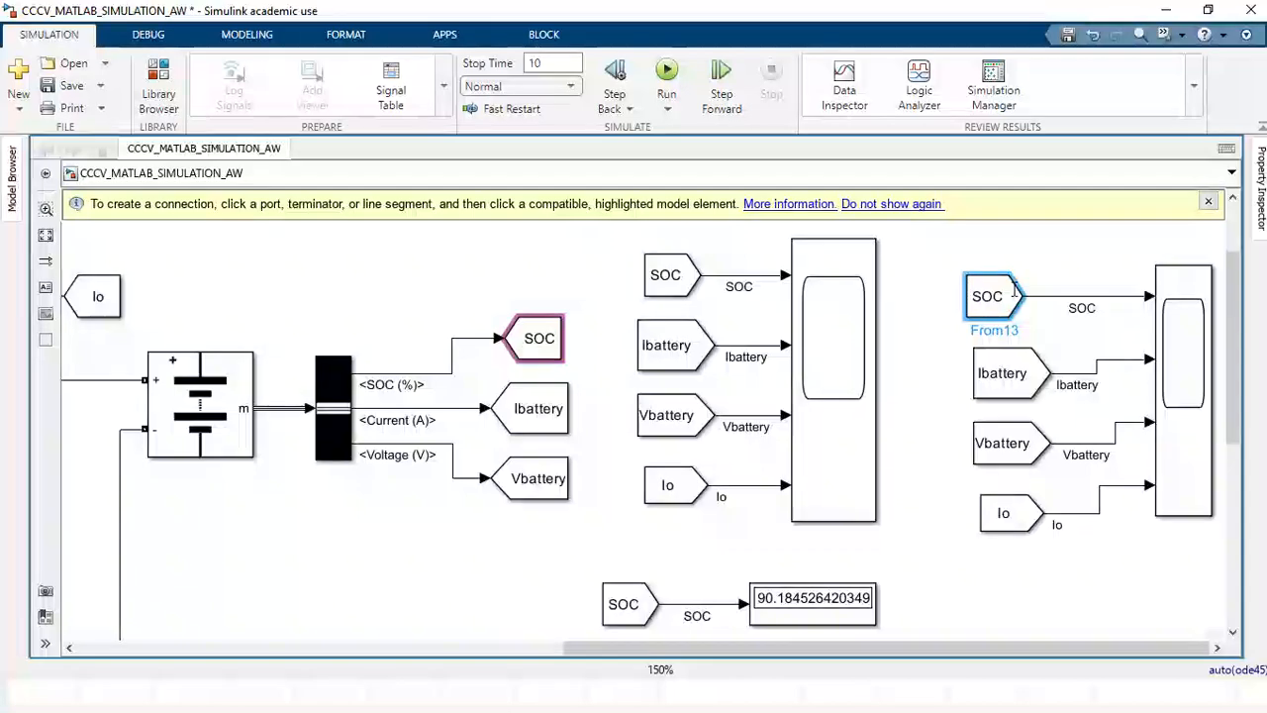
Delete the copied Io tag and its leftover line into the new scope.
left_click(1004, 513)
key("Delete")
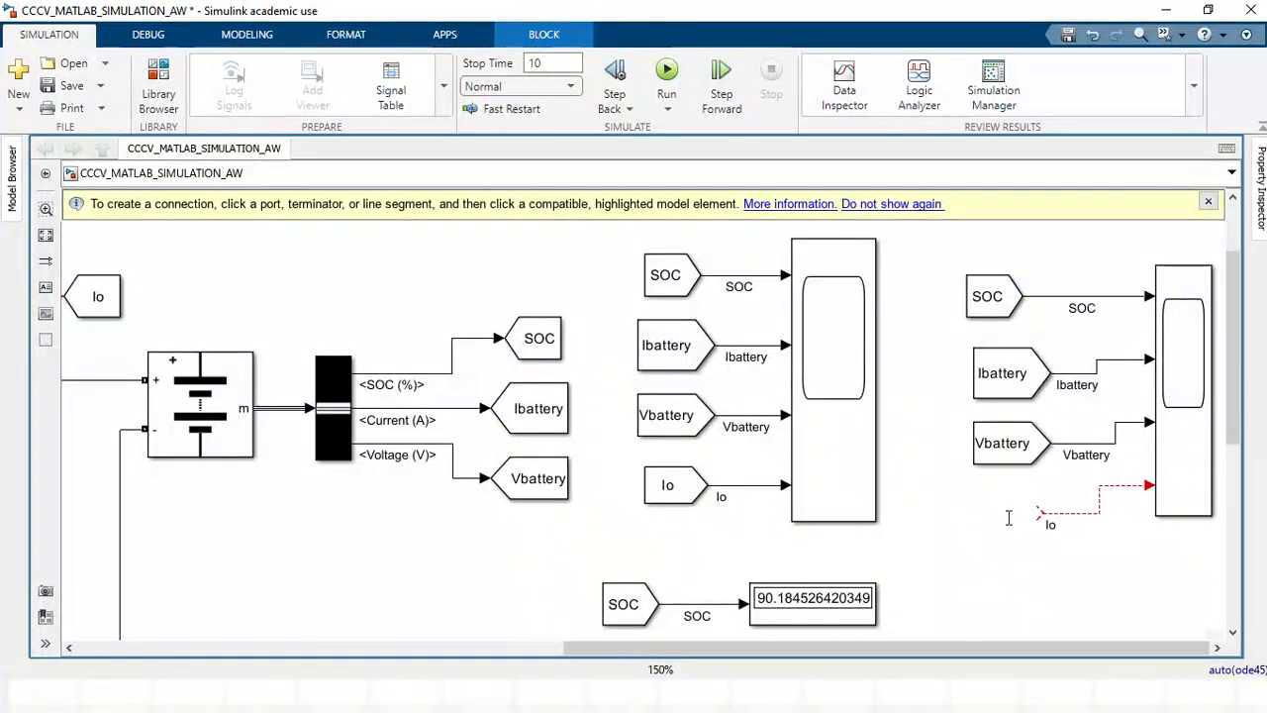
left_click(1066, 515)
key("Delete")
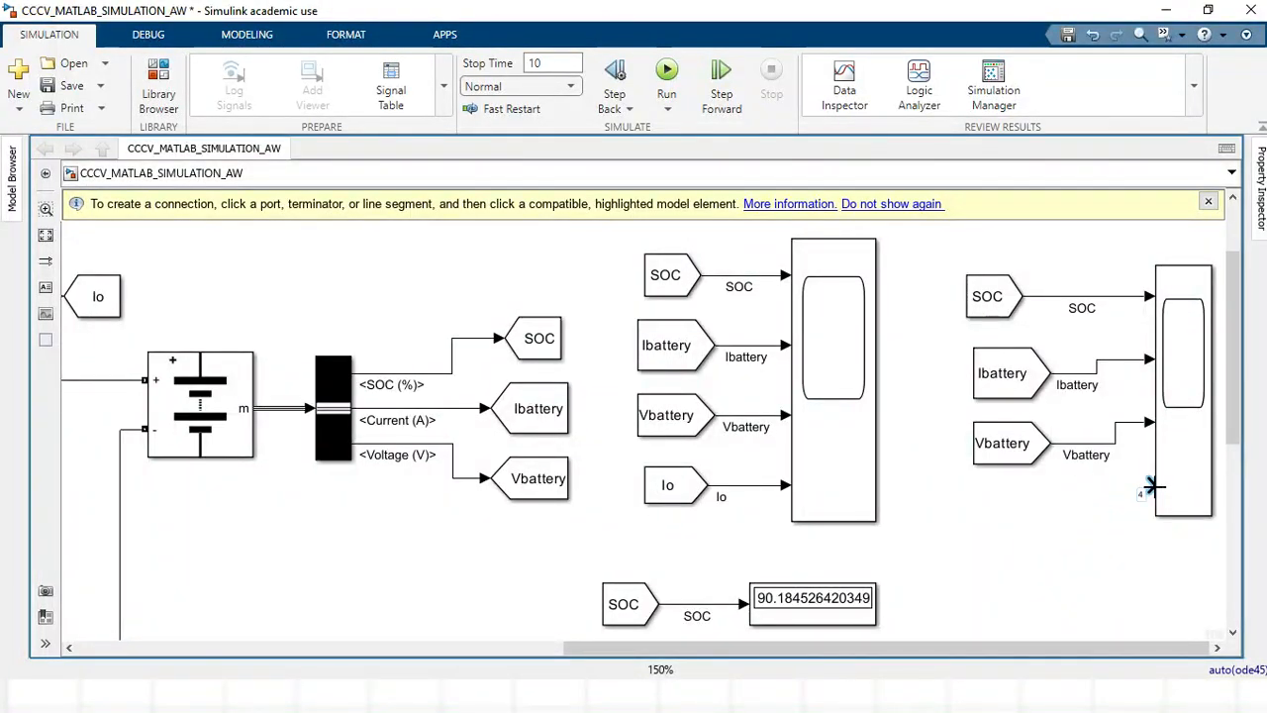
Align the copied Vbattery, Ibattery and SOC tags with the new scope's inputs so their lines run straight.
left_click_drag(992, 443, 993, 478)
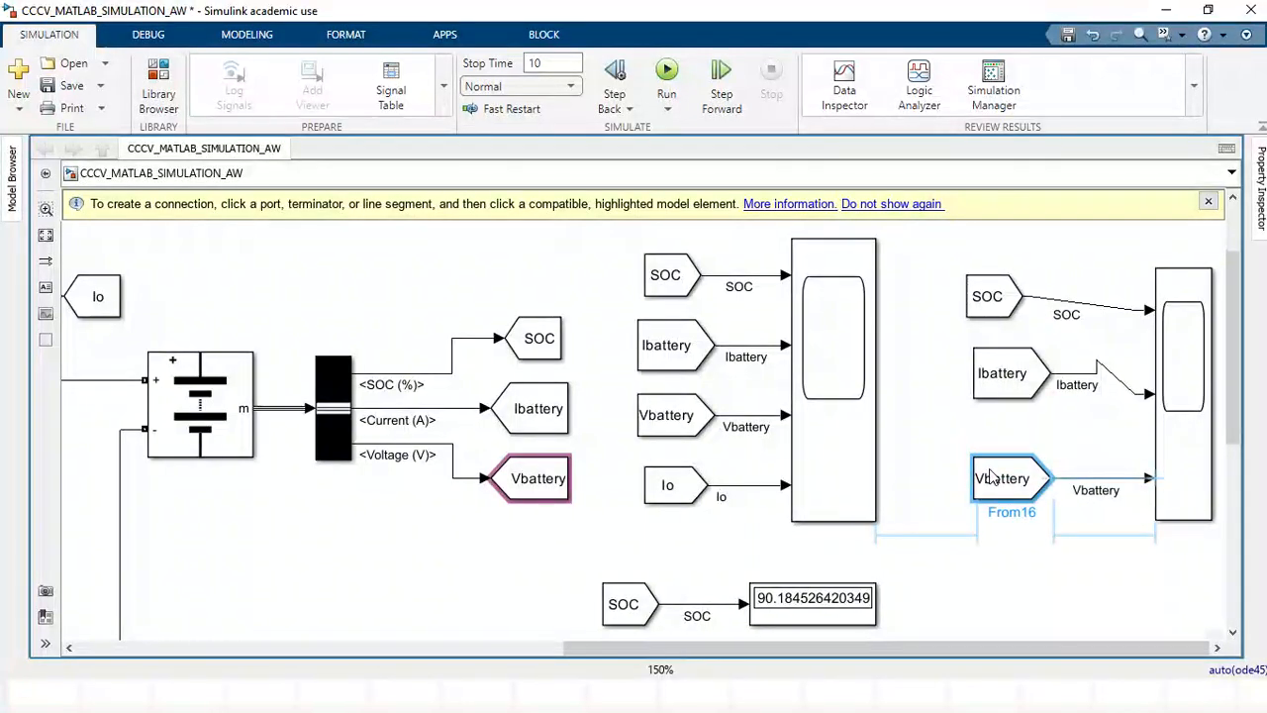
left_click_drag(995, 396, 995, 423)
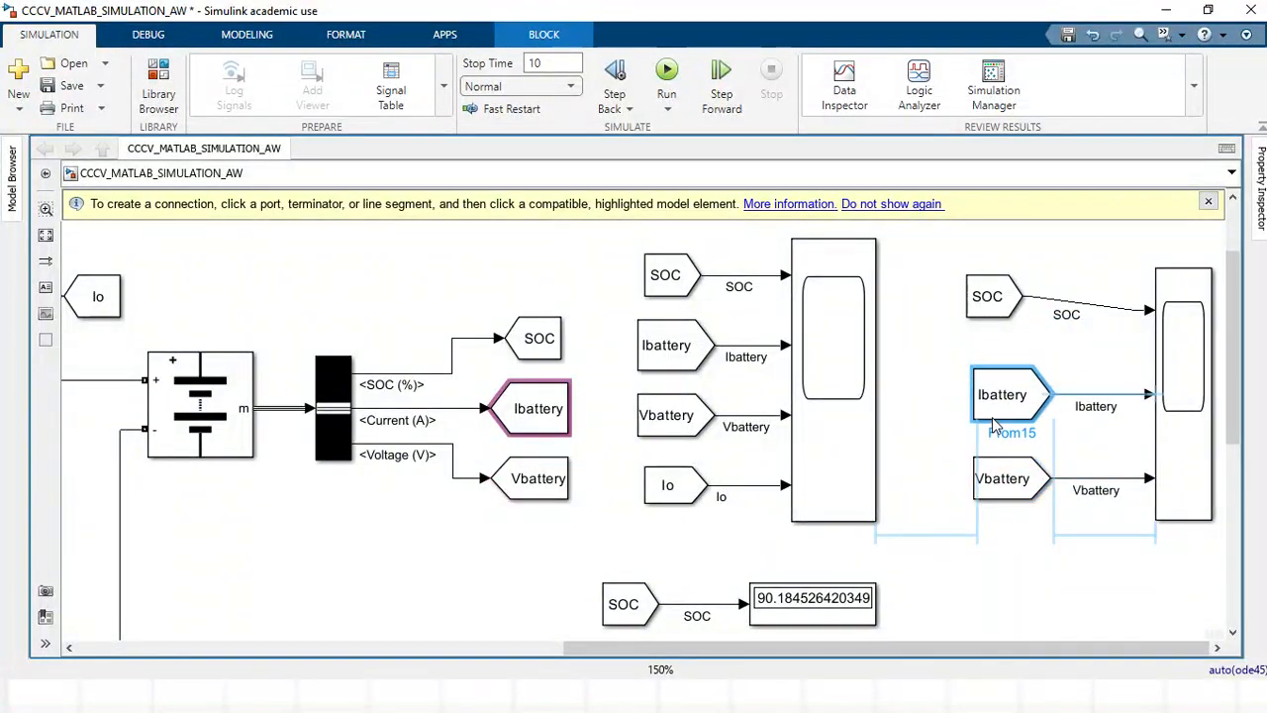
left_click_drag(970, 273, 975, 285)
left_click(1170, 370)
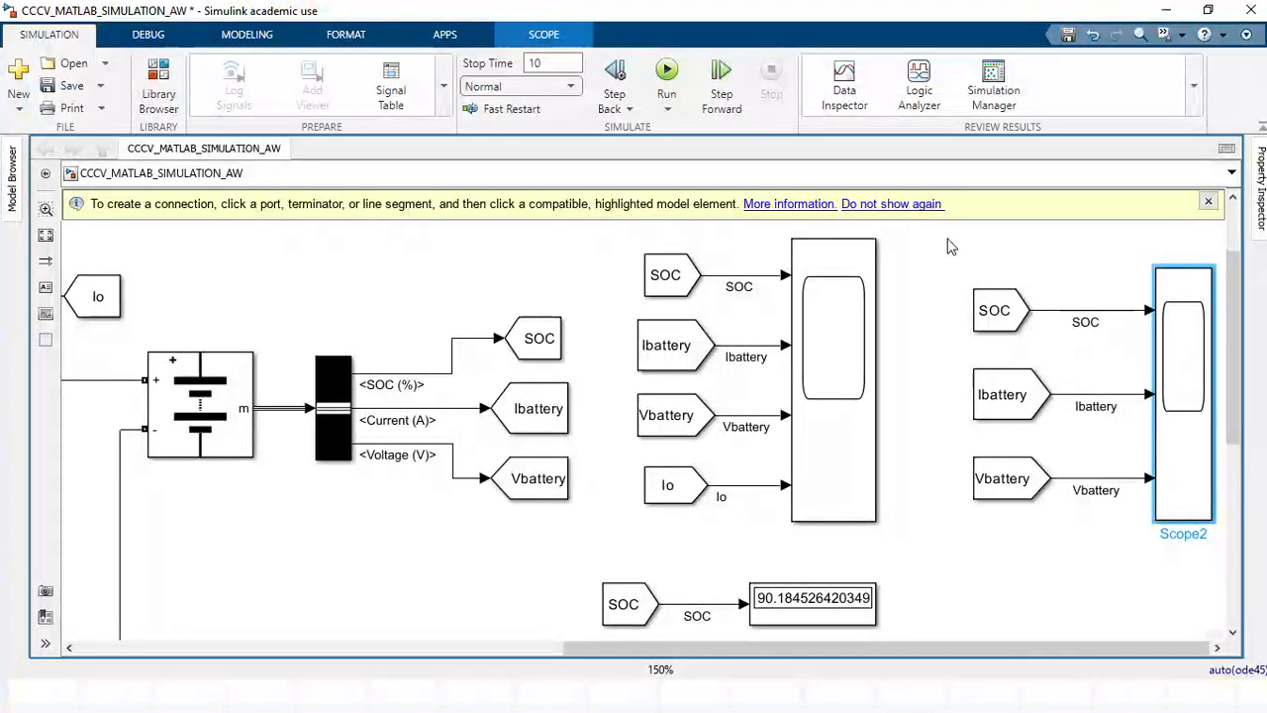
left_click_drag(949, 246, 1074, 560)
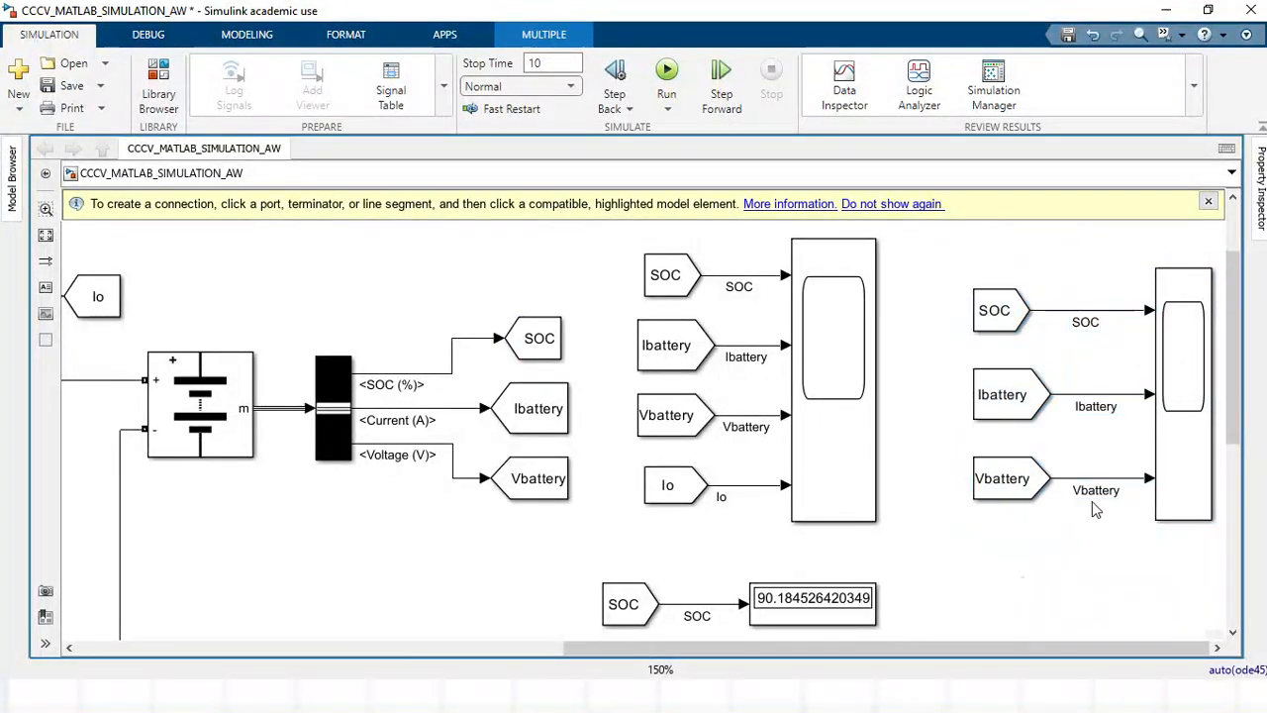
left_click(1188, 362)
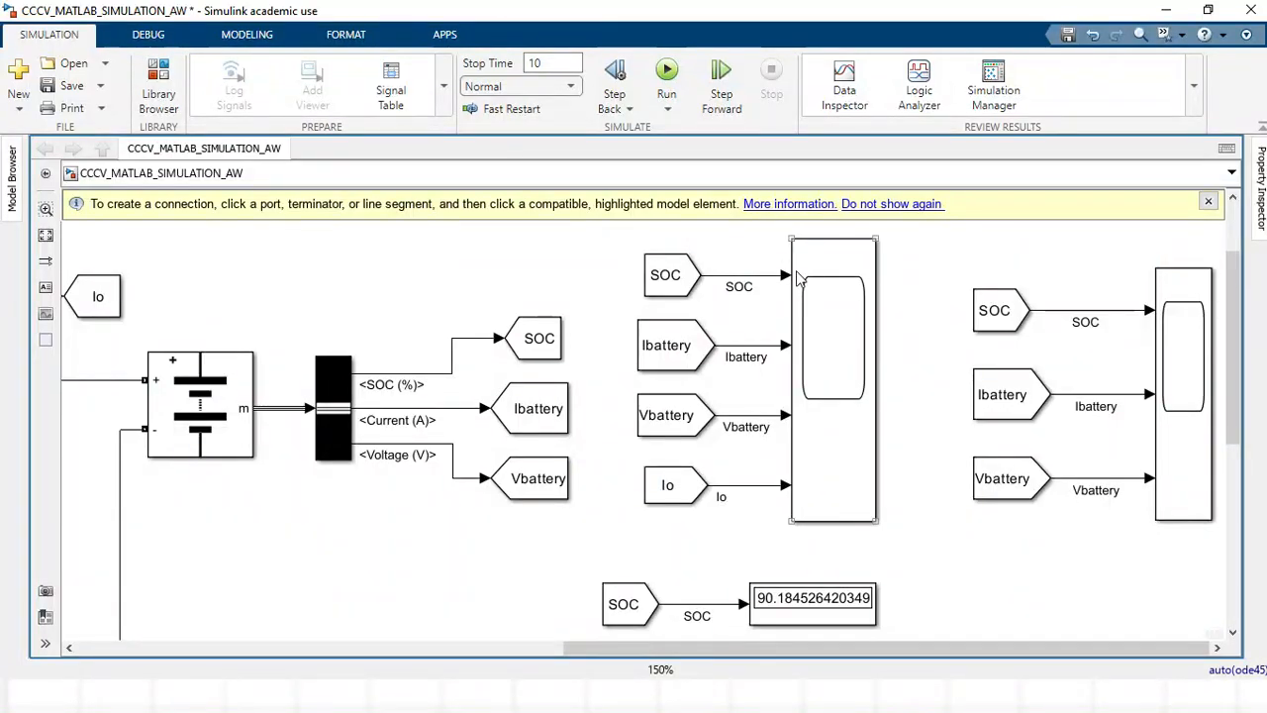
Run the simulation and open the new scope's plot in a maximized window.
left_click(667, 71)
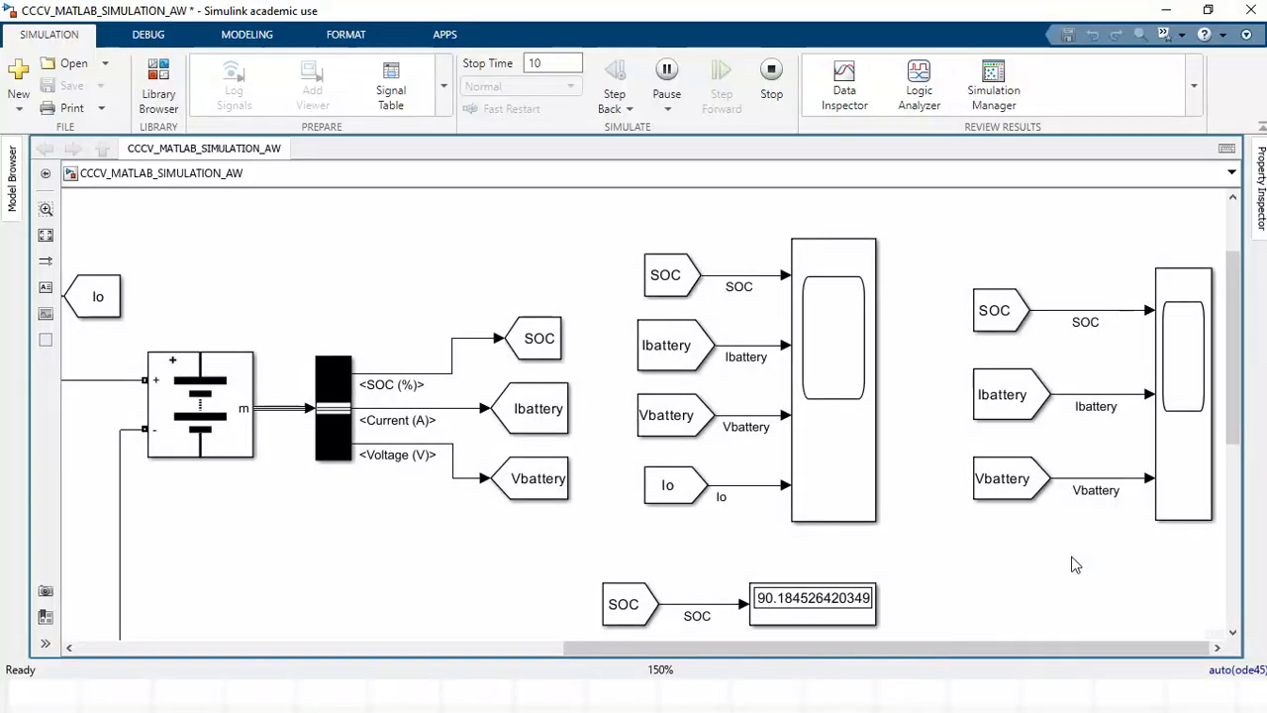
left_click(1204, 373)
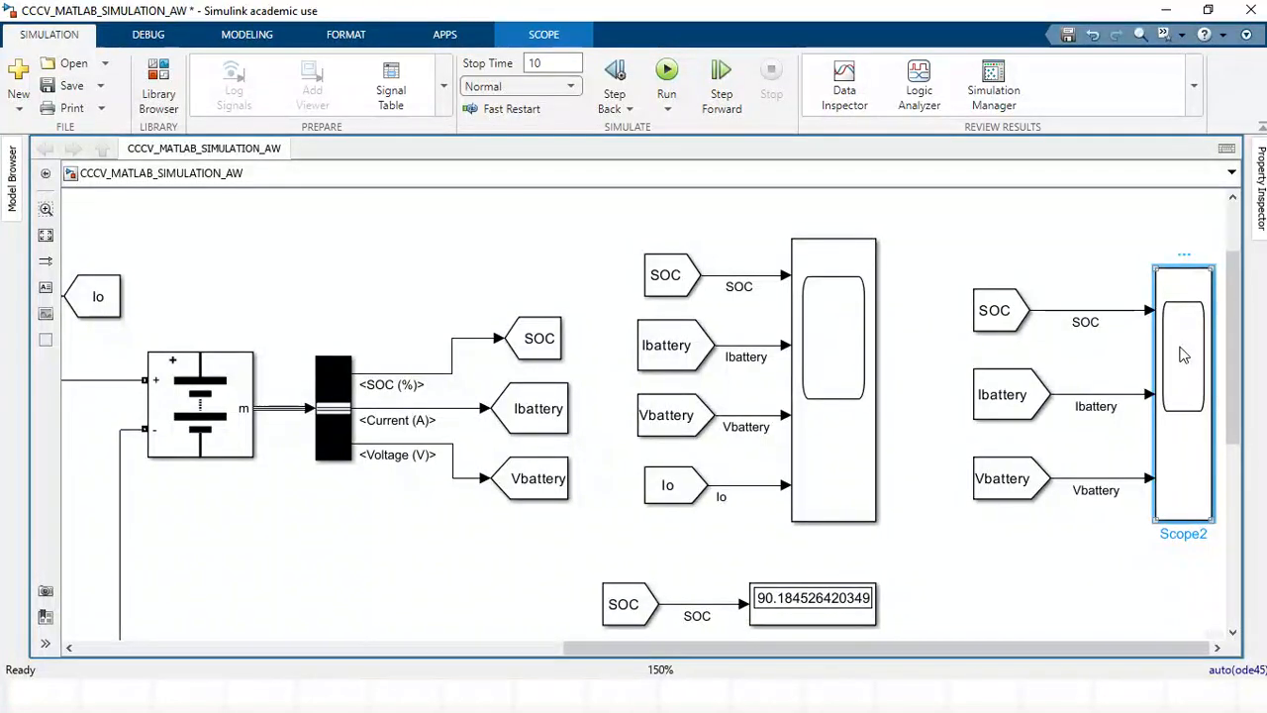
double_click(1184, 354)
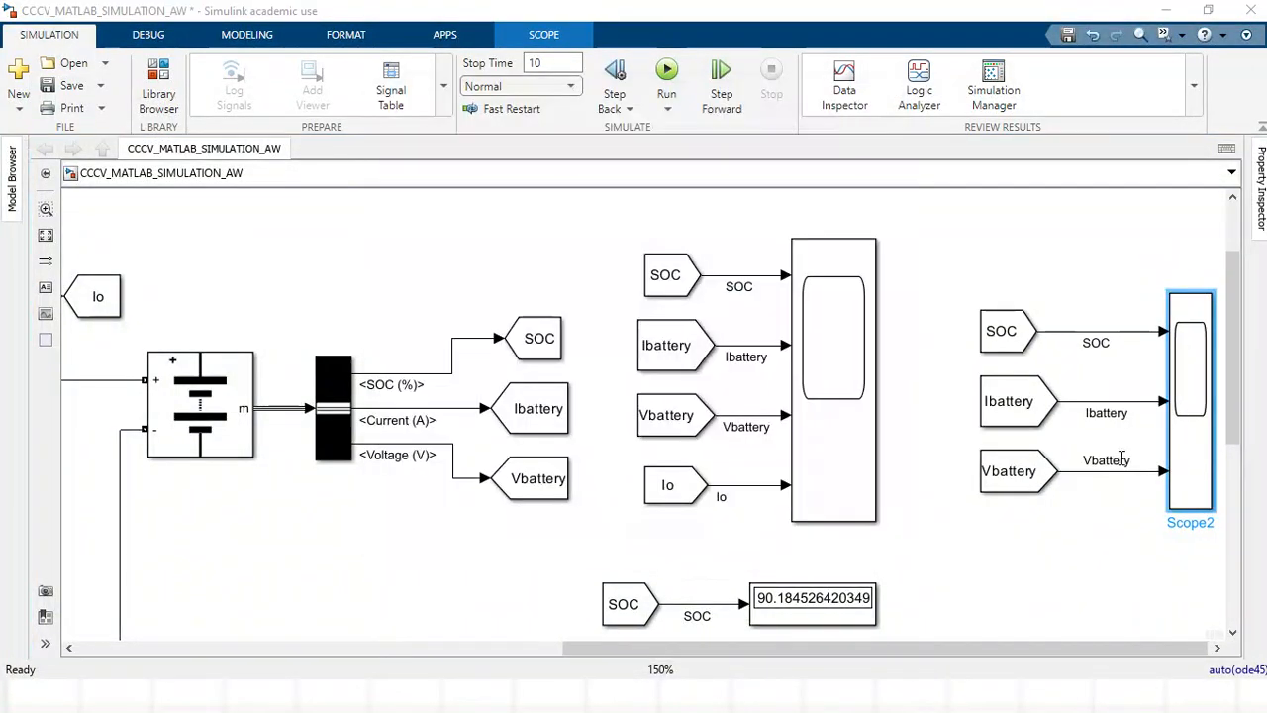
double_click(1188, 396)
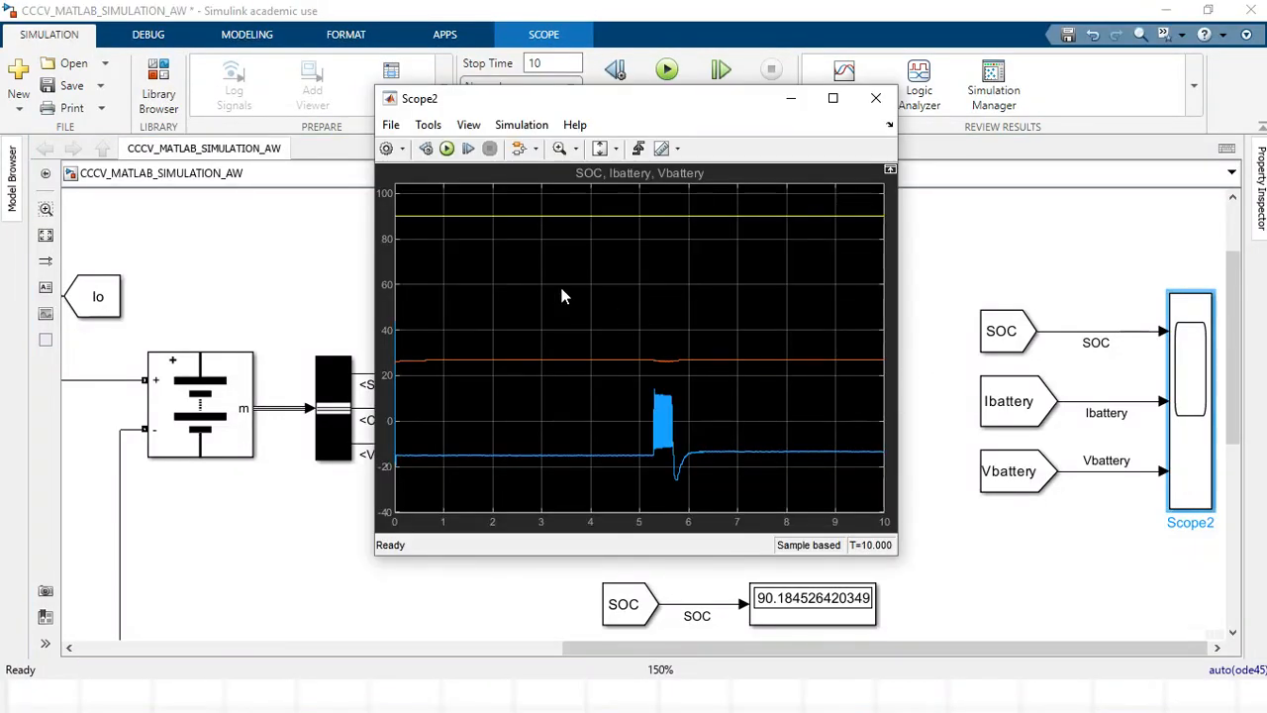
left_click(832, 98)
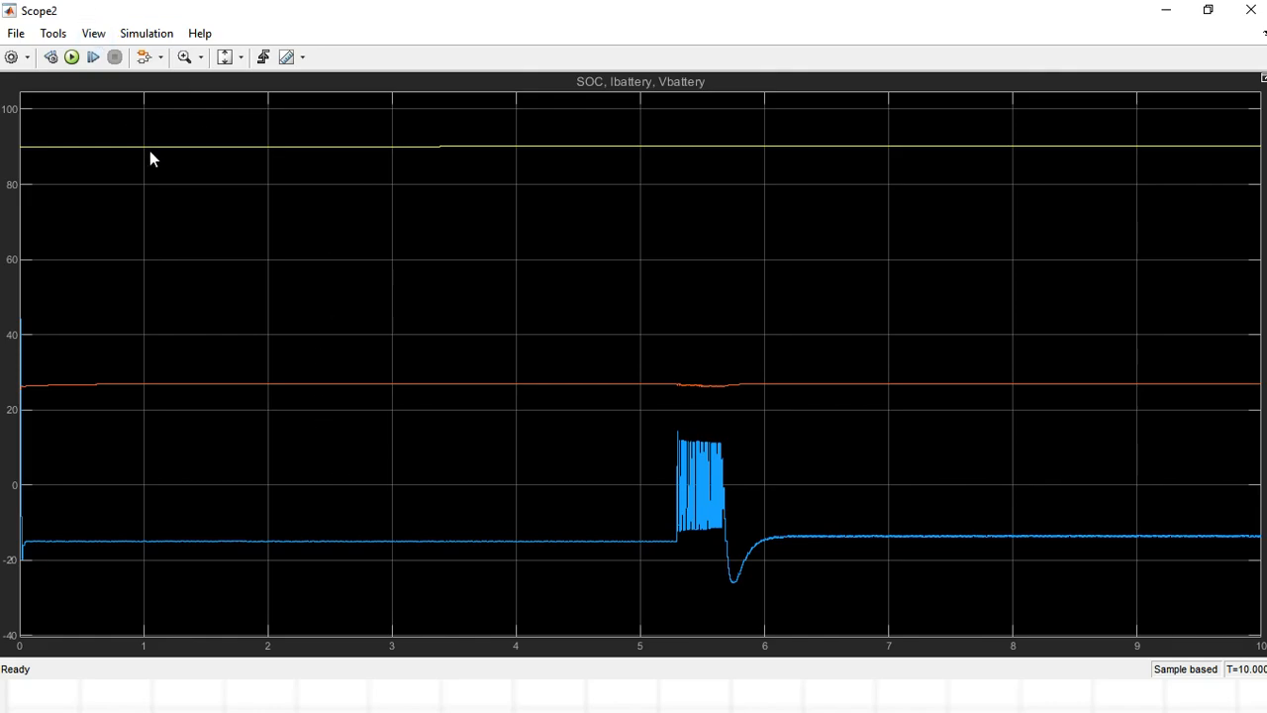
Set the scope layout to three rows and one column to plot SOC, Ibattery and Vbattery separately.
left_click(99, 36)
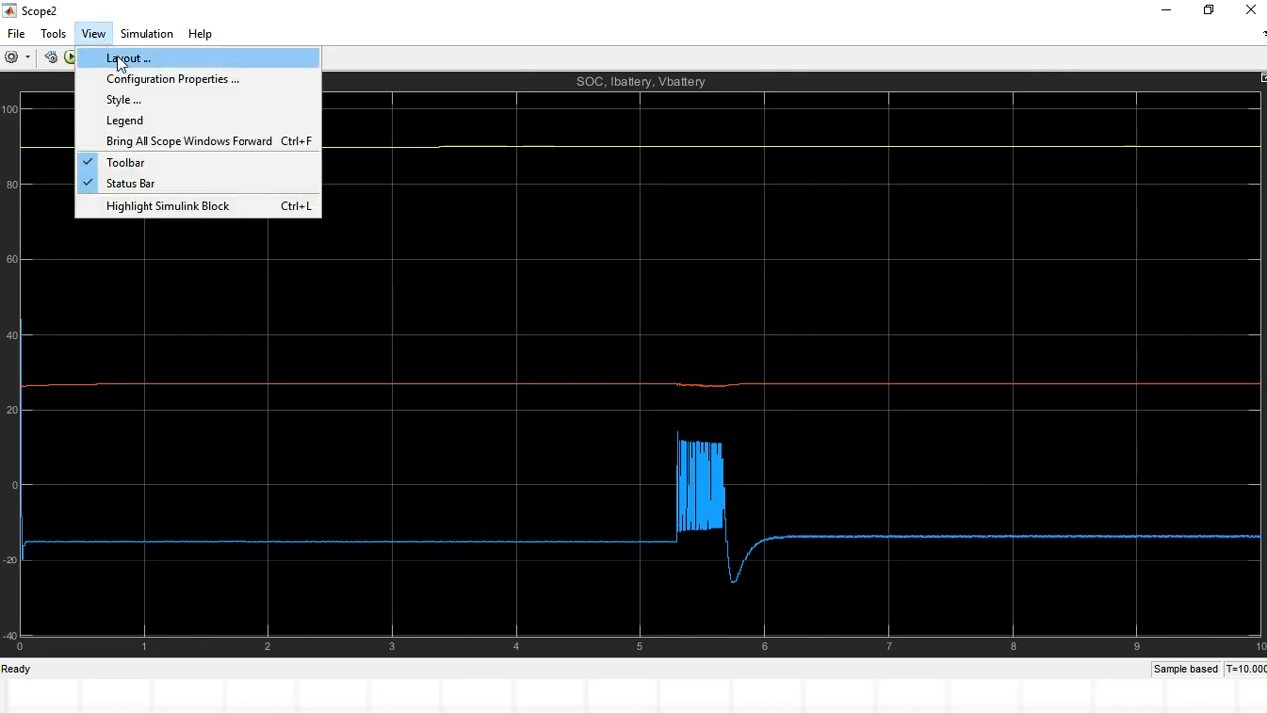
left_click(124, 62)
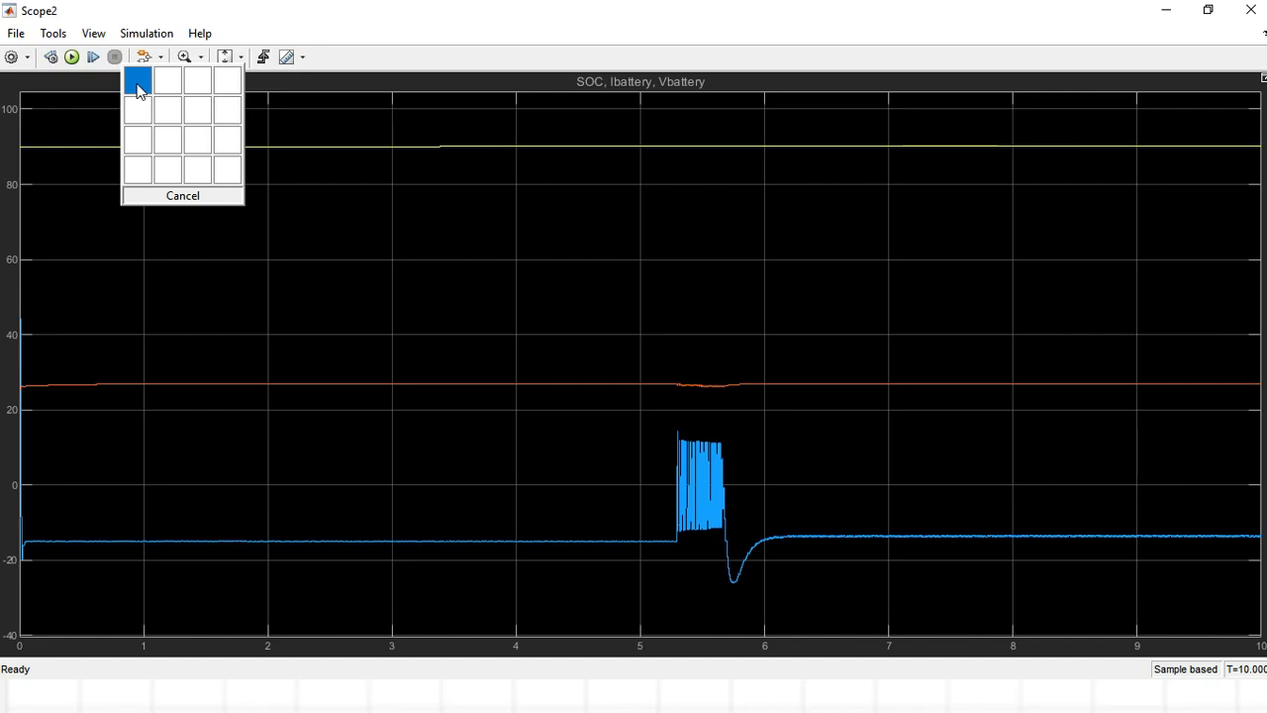
left_click(139, 145)
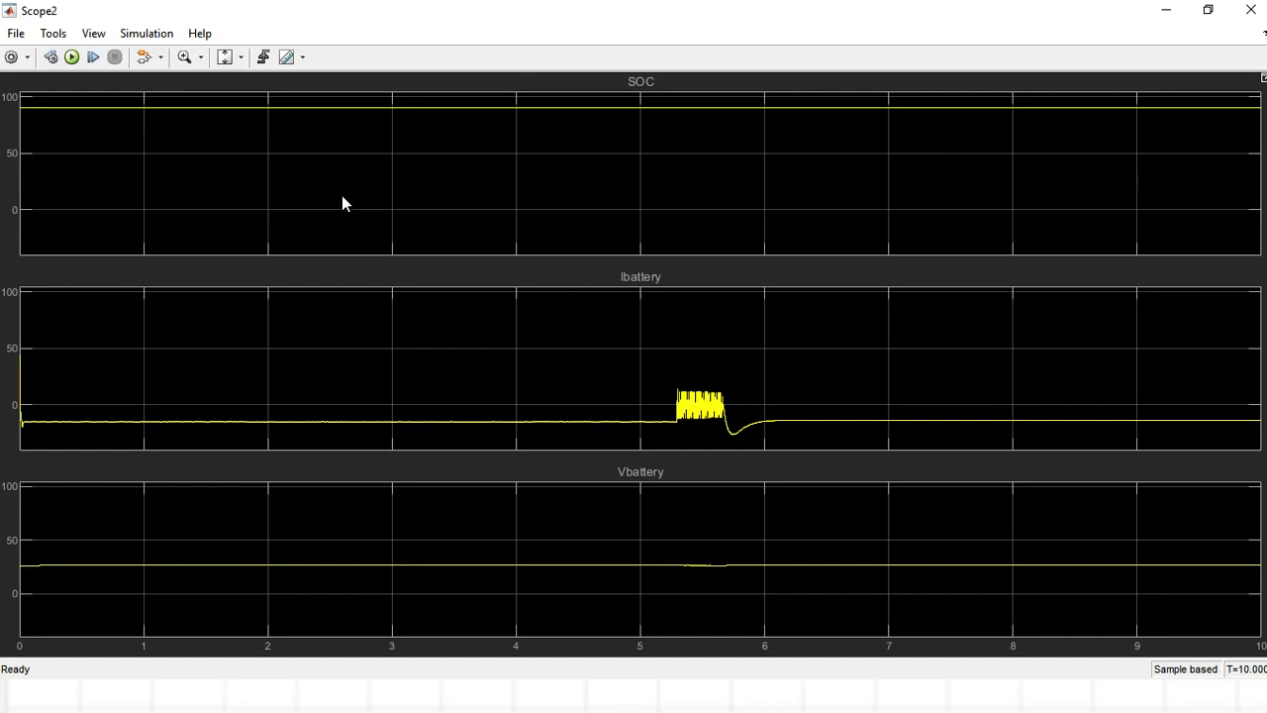
Scale both the X and Y axes limits of the three plots to fit their signals.
left_click(241, 58)
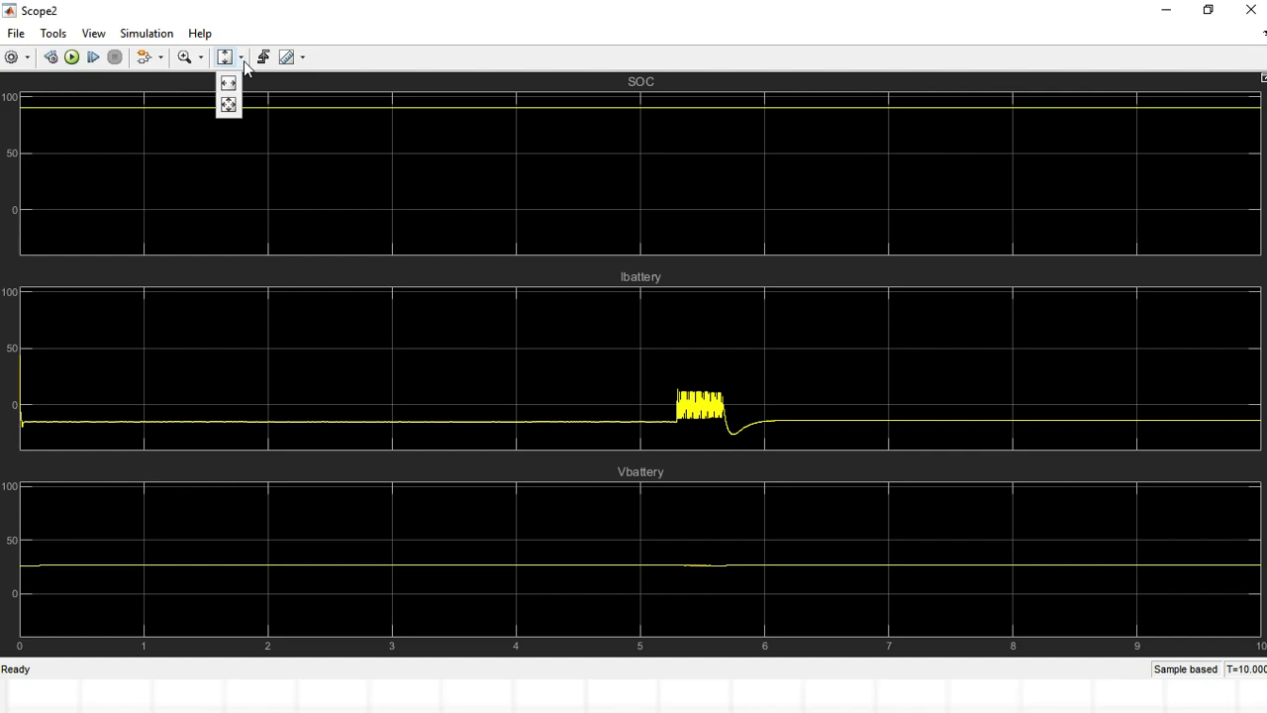
left_click(226, 112)
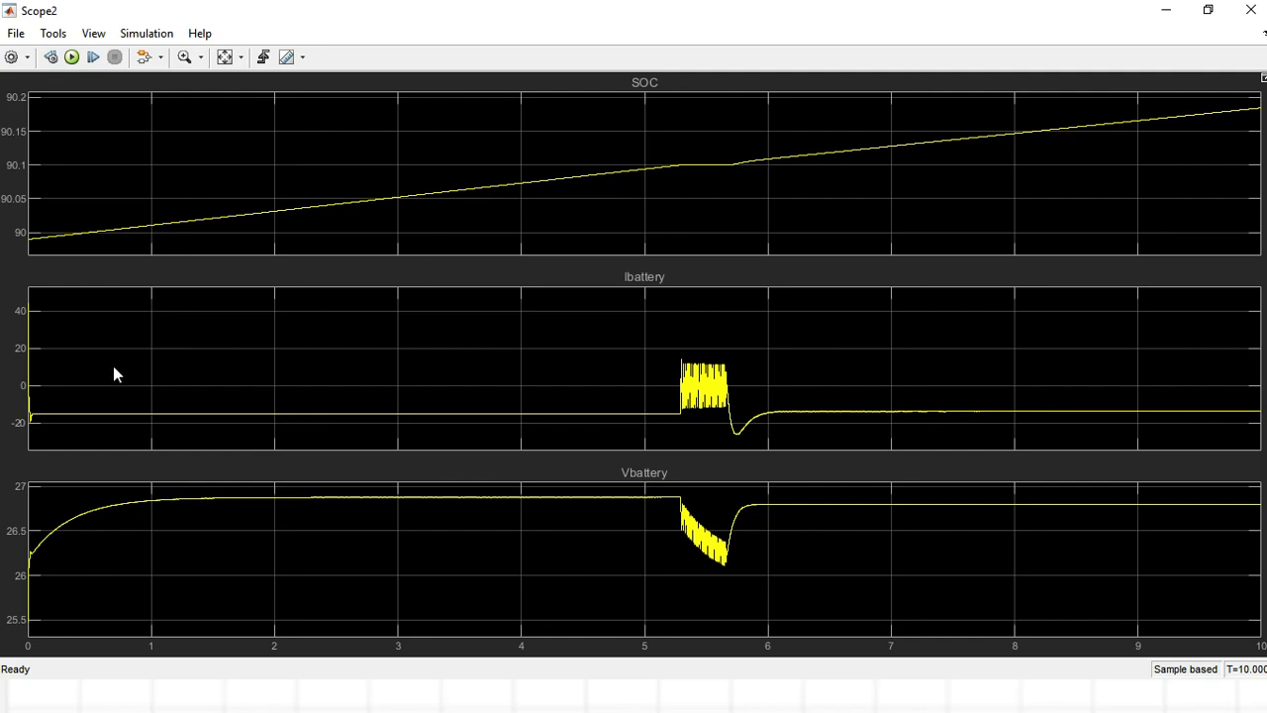
left_click(241, 57)
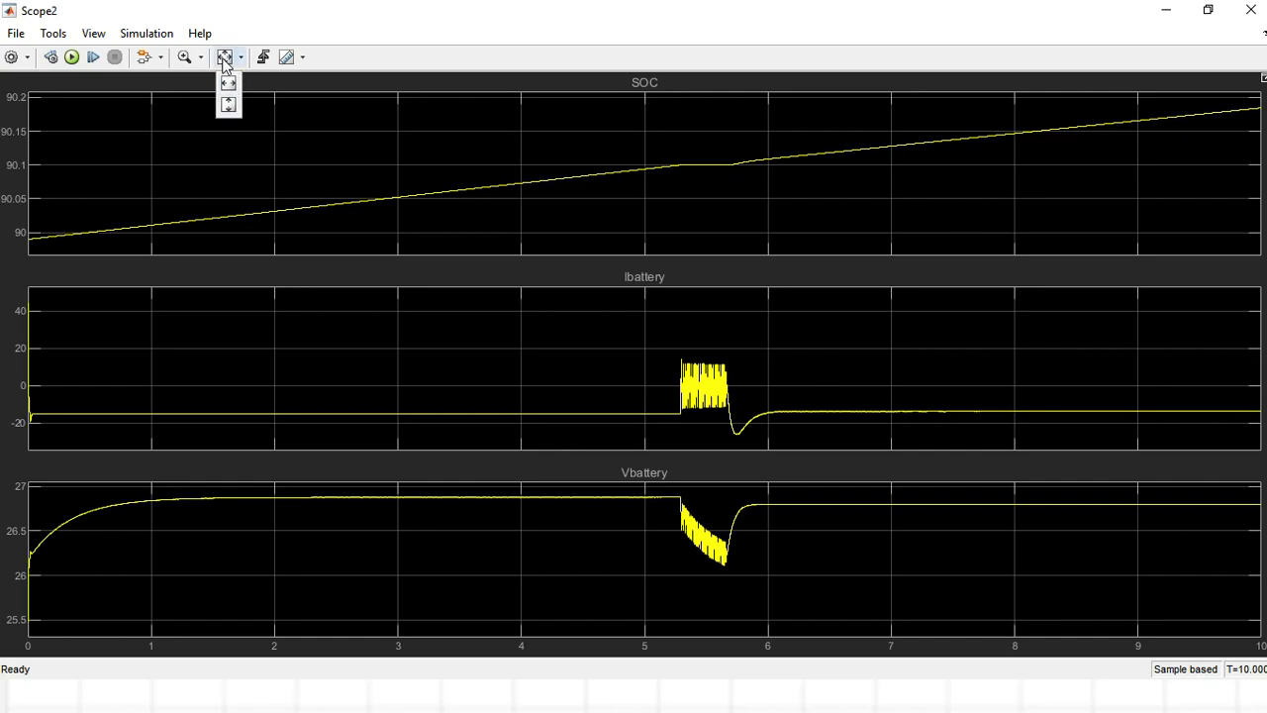
left_click(223, 57)
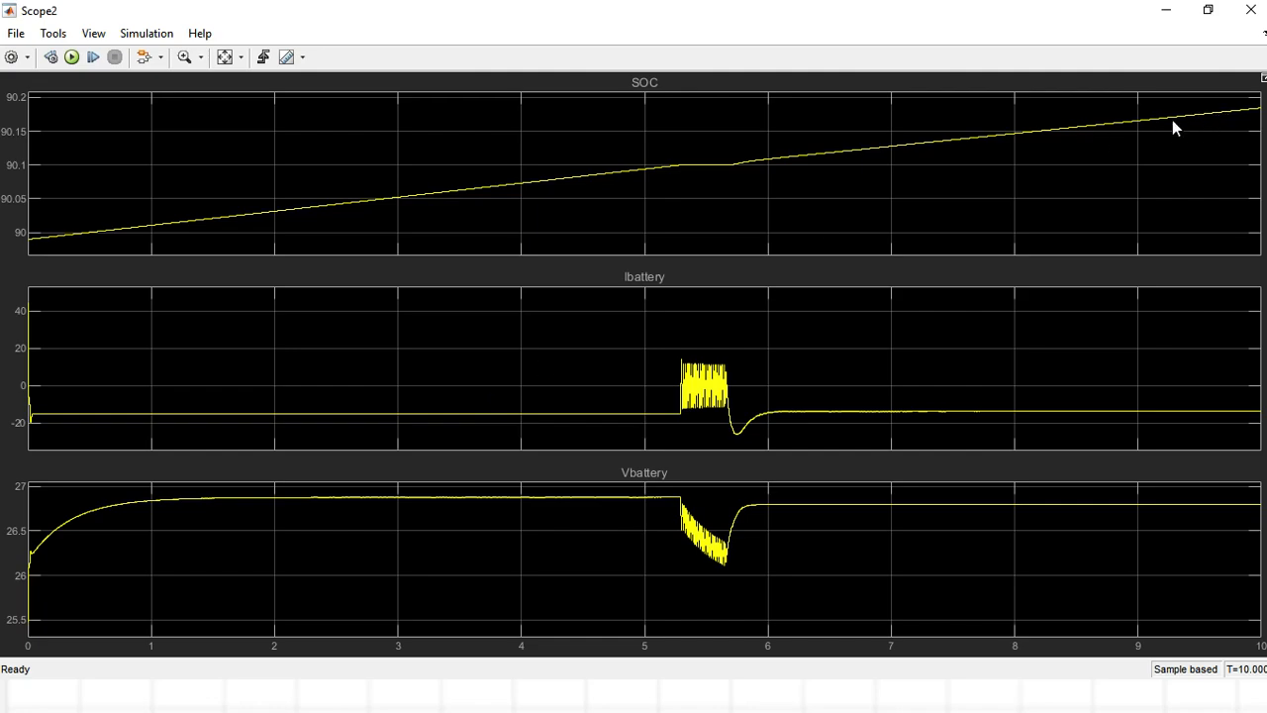
Show the legends and move the SOC, Ibattery and Vbattery legends down, clear of the curves.
left_click(93, 34)
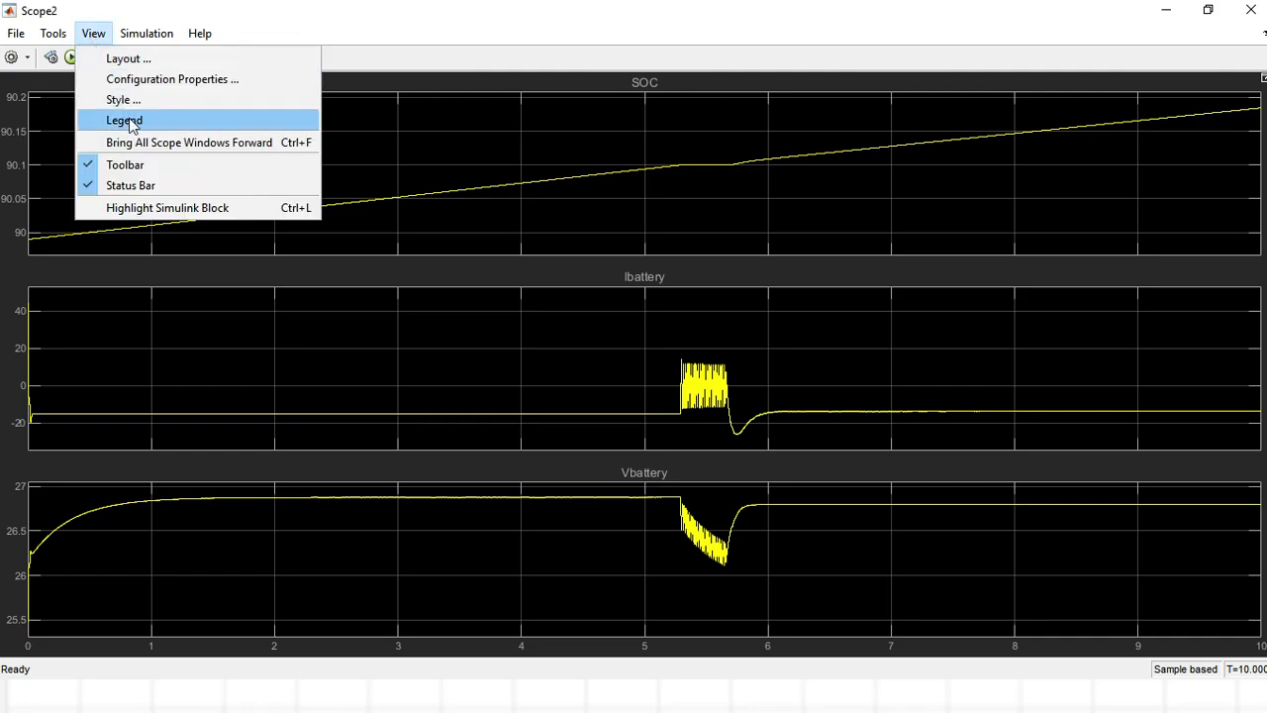
left_click(129, 121)
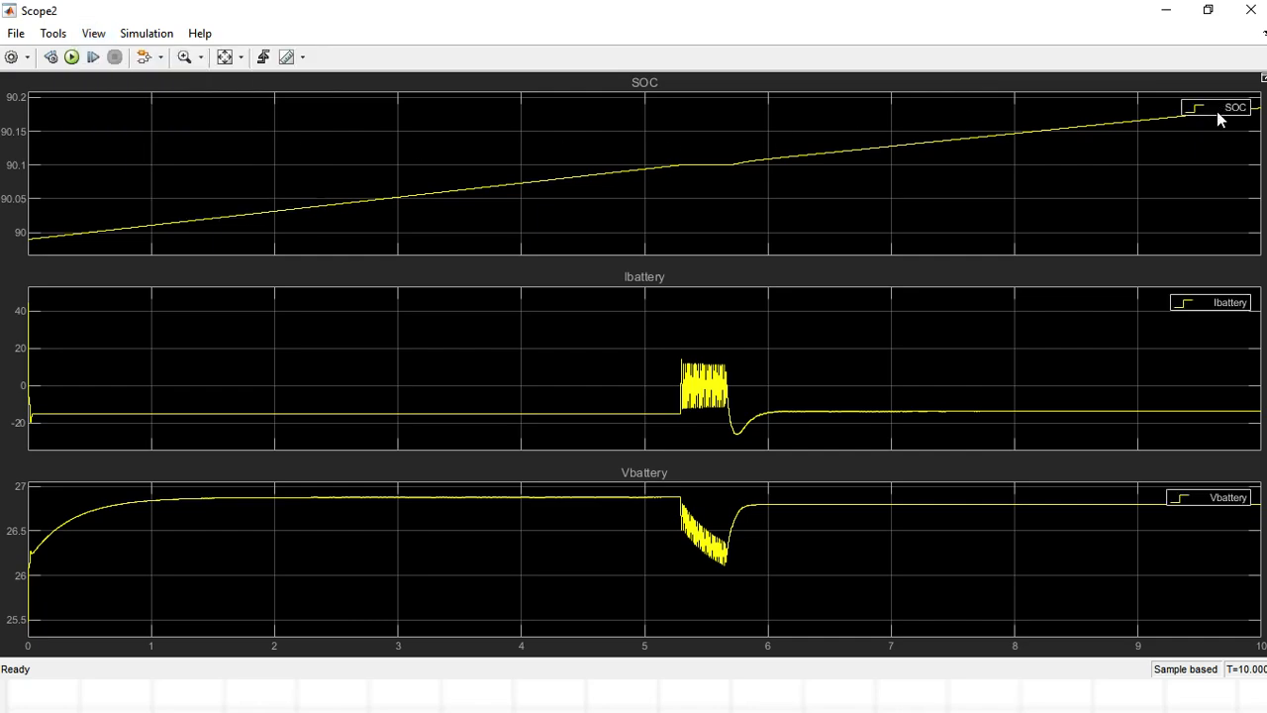
left_click_drag(1218, 113, 1218, 135)
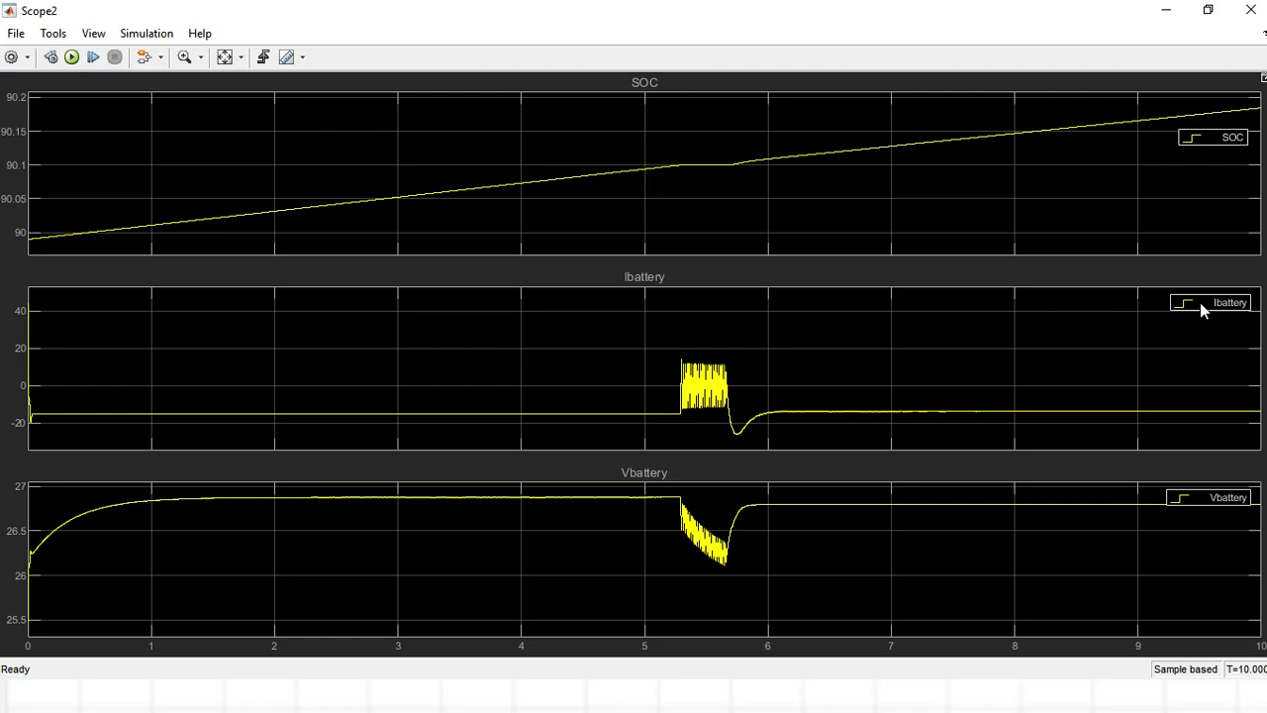
left_click_drag(1200, 302, 1201, 318)
left_click_drag(1199, 500, 1198, 526)
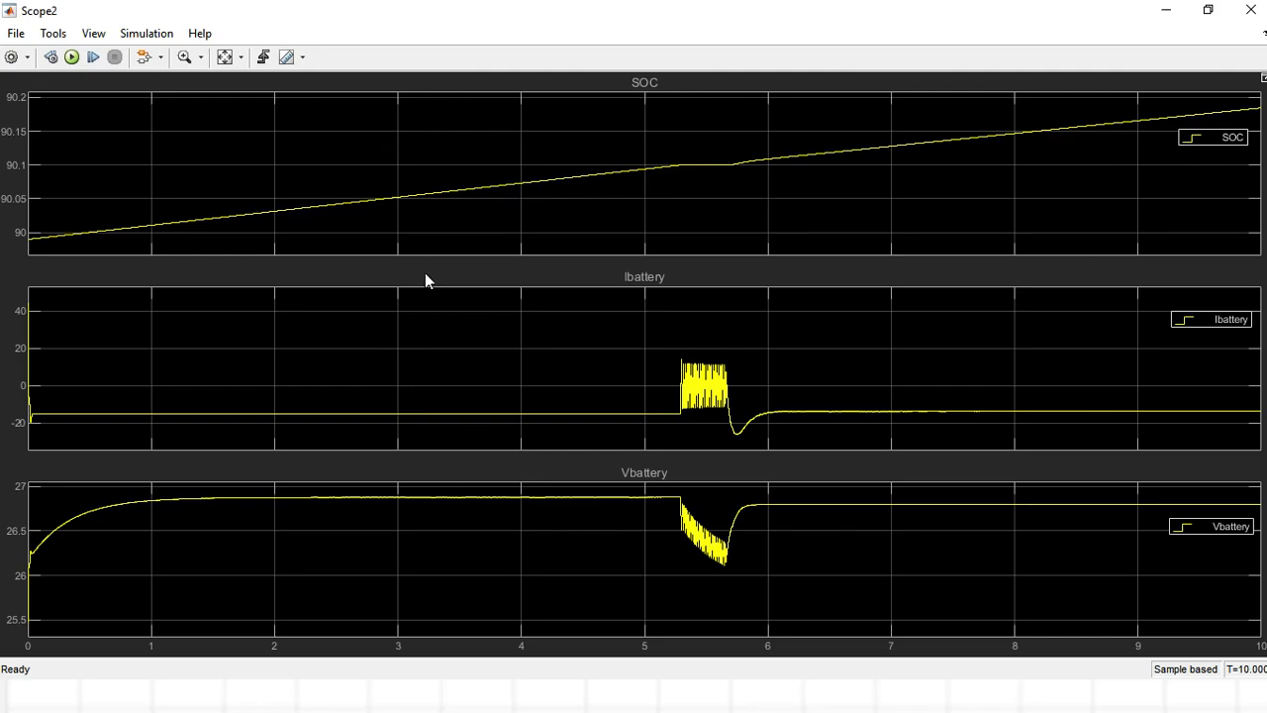
Set the scope's figure and axes backgrounds to white and its axes ticks, labels and grid color to black.
left_click(96, 35)
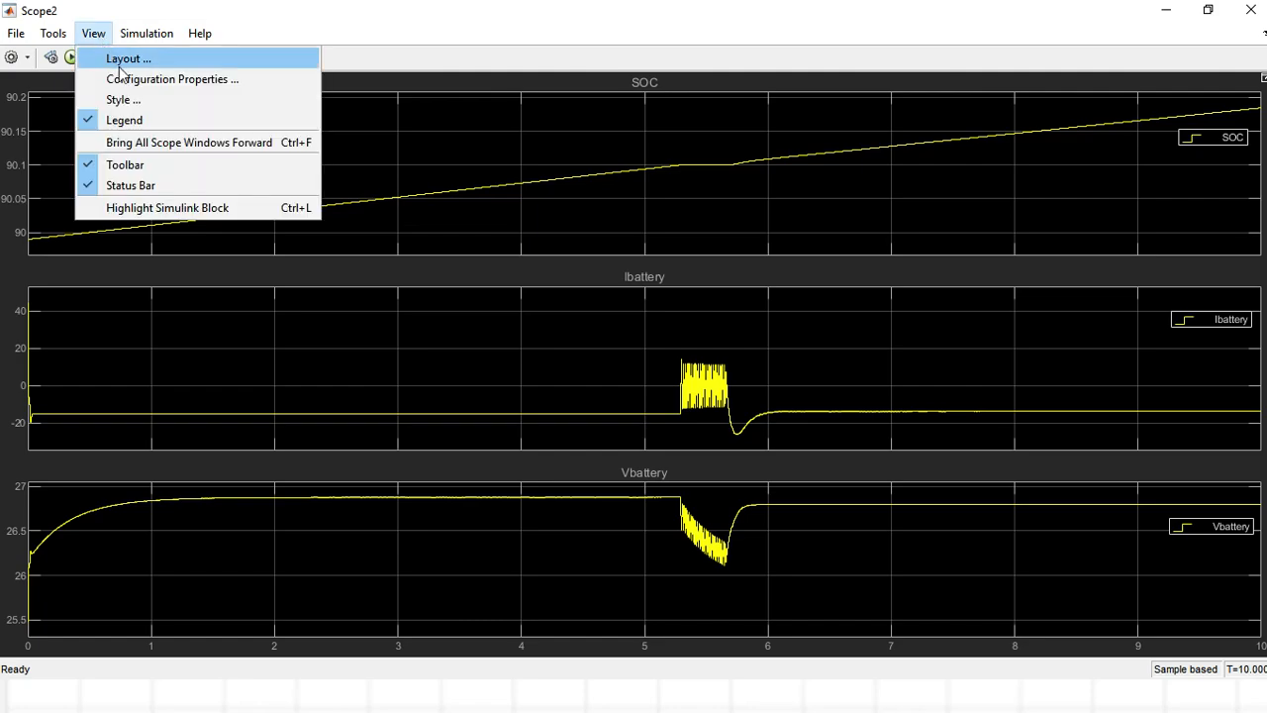
left_click(137, 101)
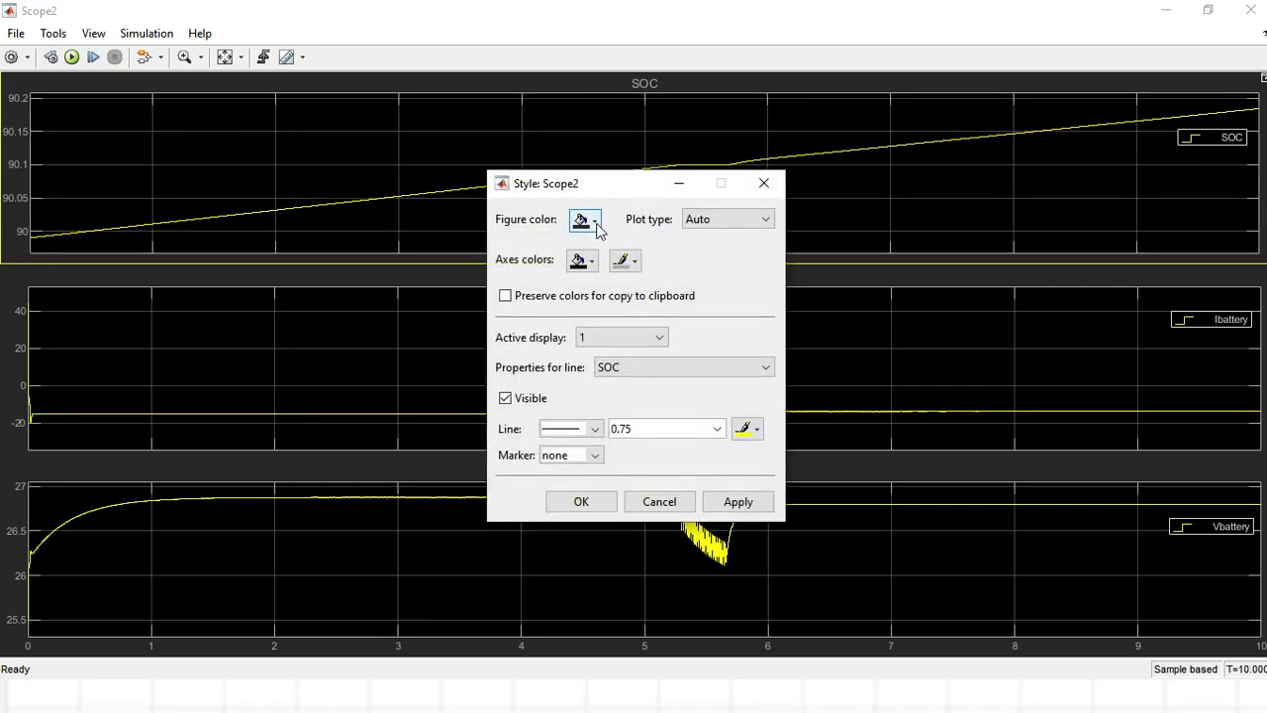
left_click(597, 226)
left_click(602, 249)
left_click(582, 260)
left_click(601, 288)
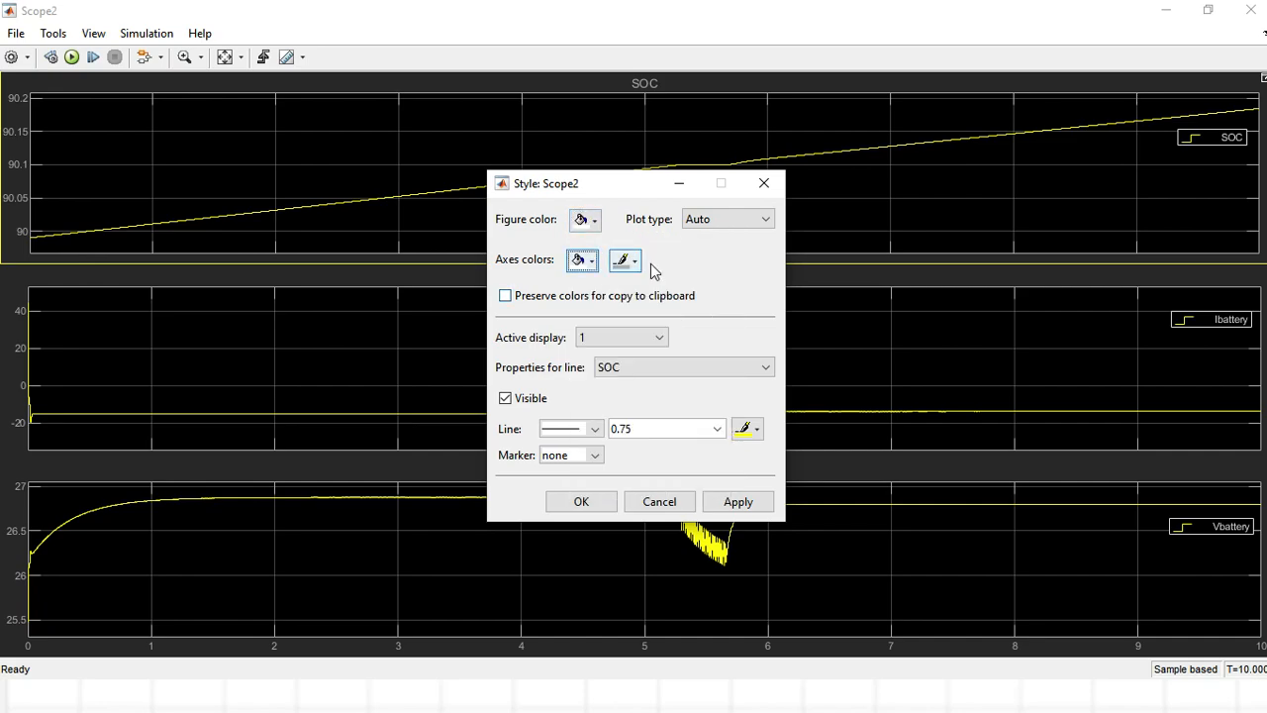
left_click(626, 260)
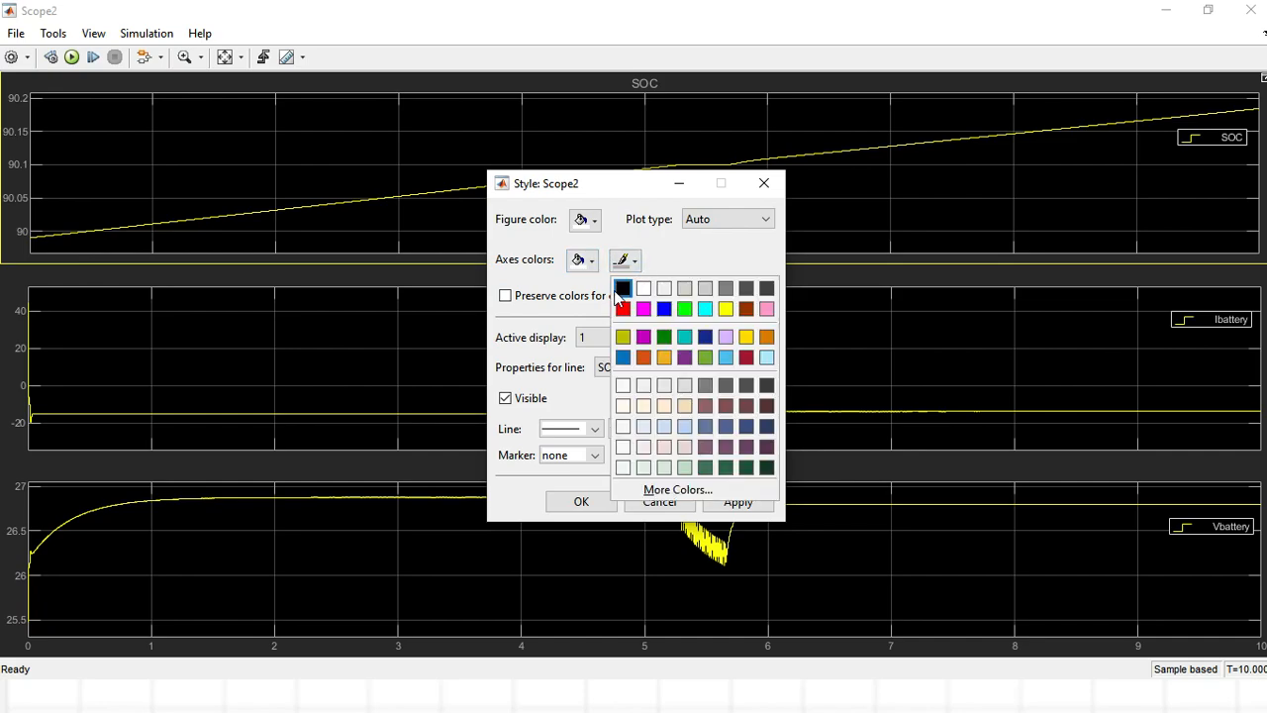
left_click(622, 288)
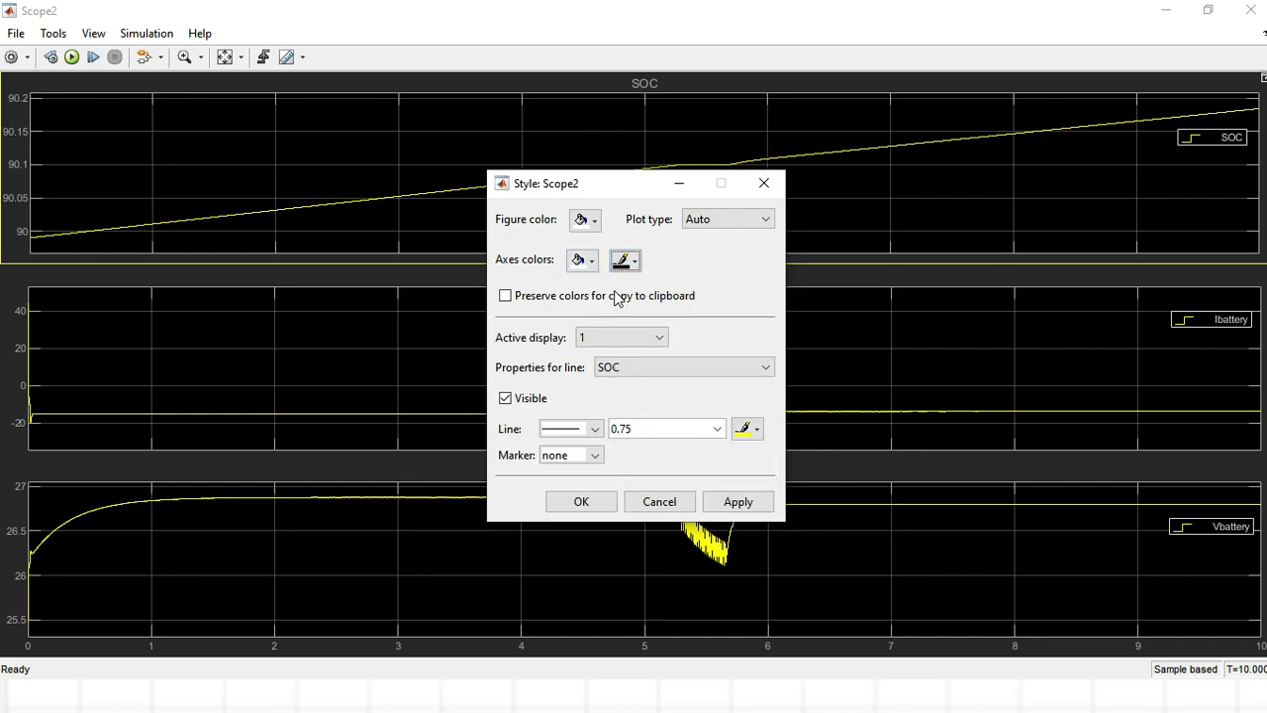
left_click(736, 502)
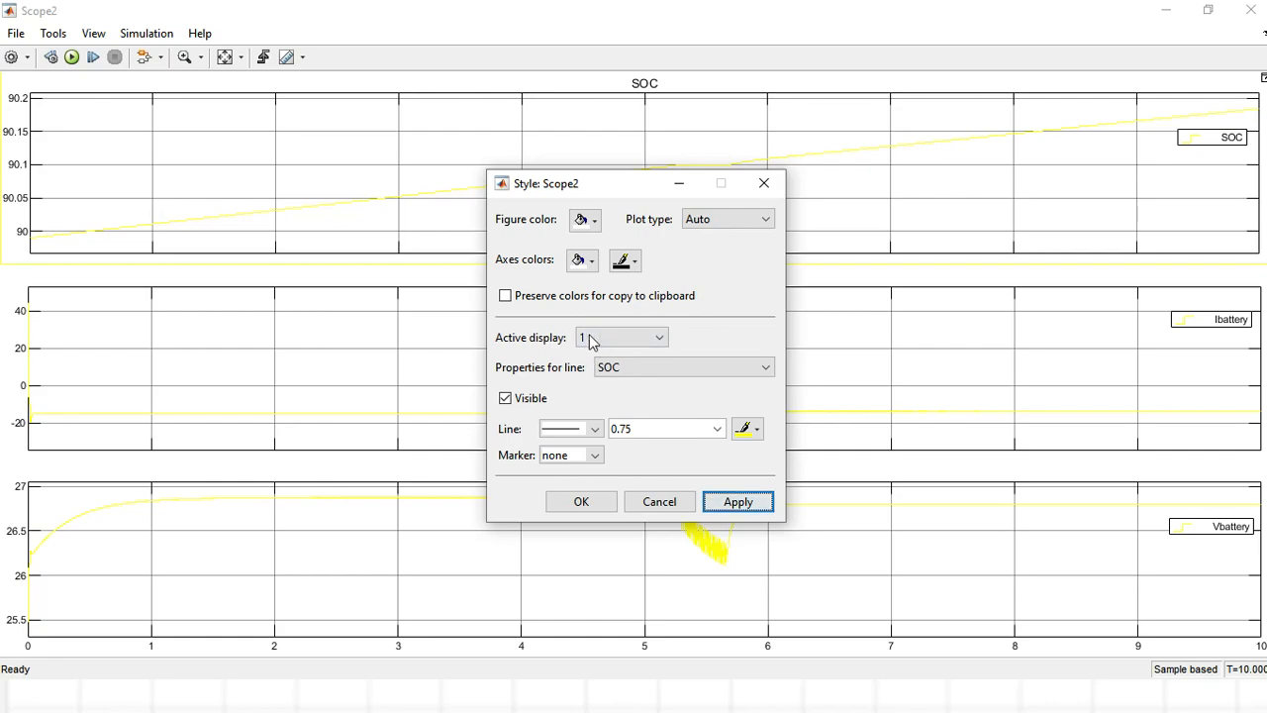
Style the SOC line on display 1 as a solid red line with a width of 2.0.
left_click(660, 338)
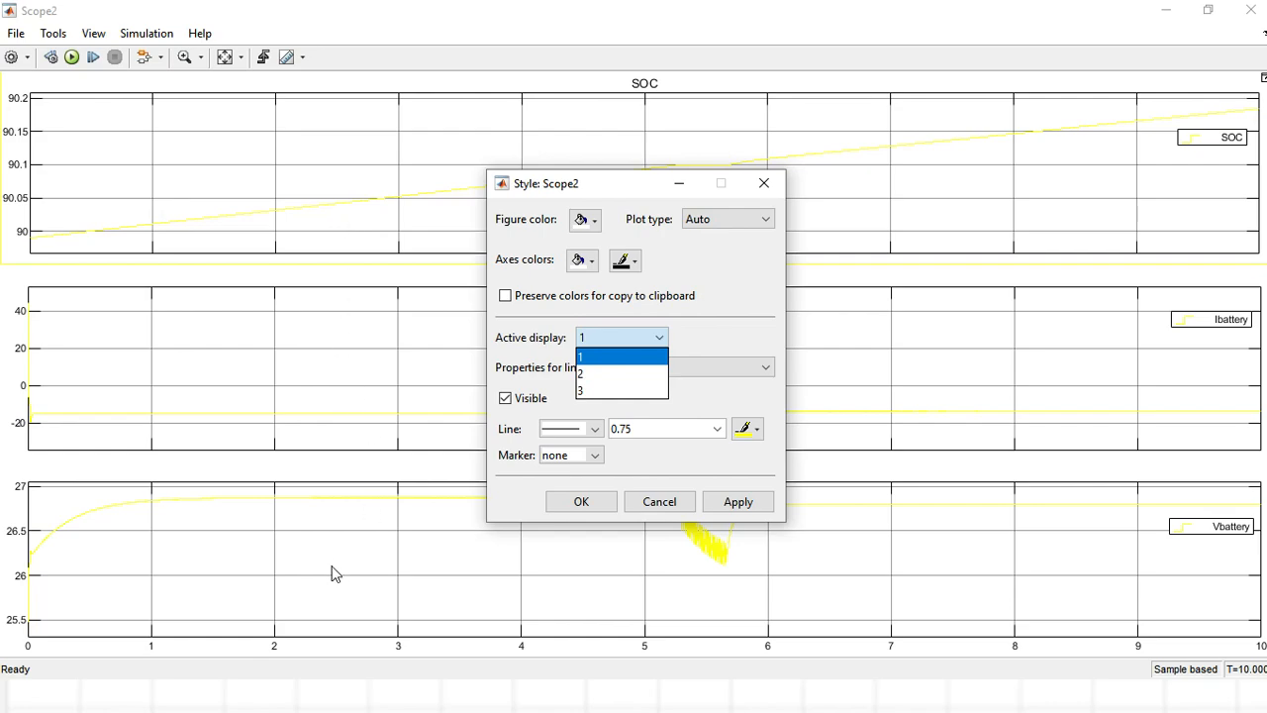
left_click(623, 357)
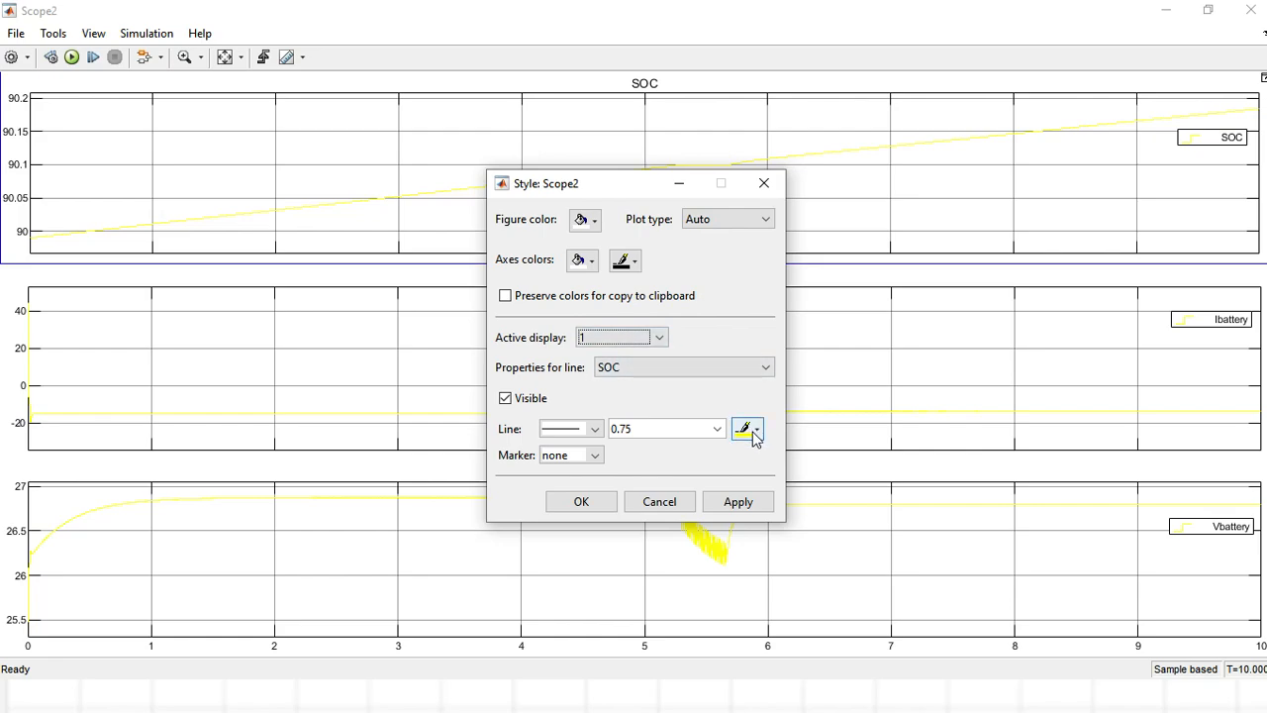
left_click(594, 430)
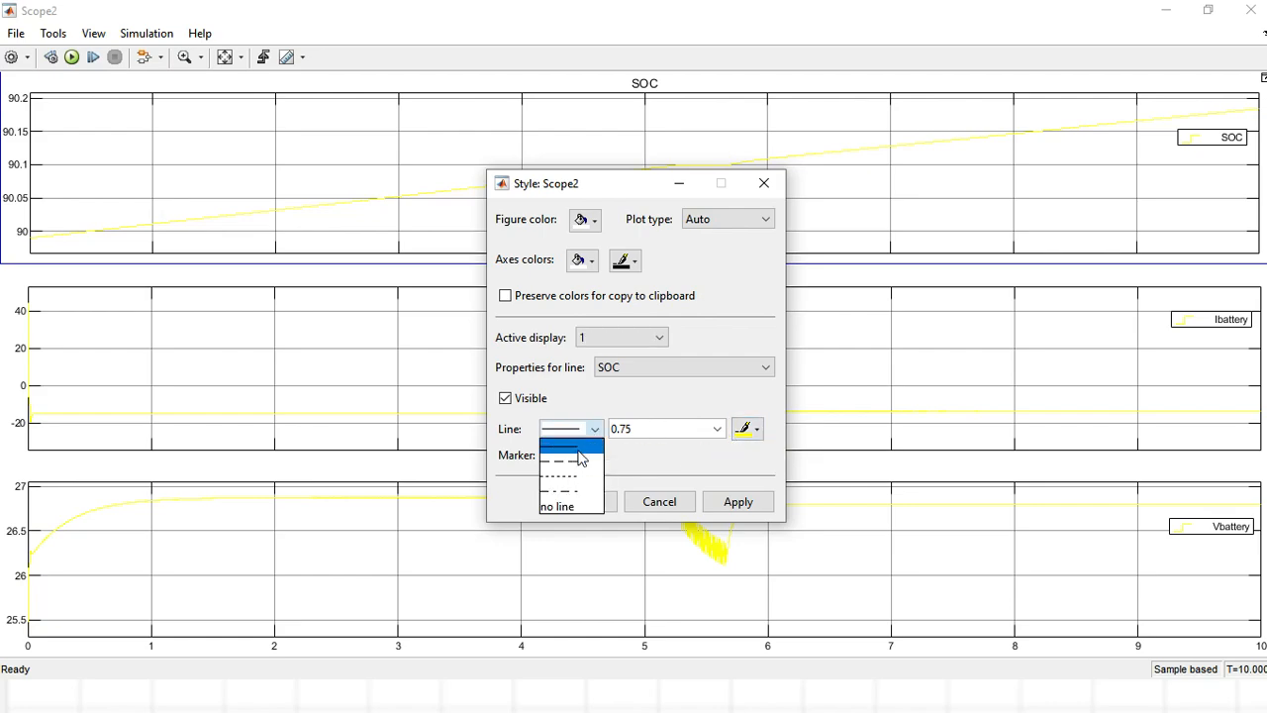
left_click(632, 389)
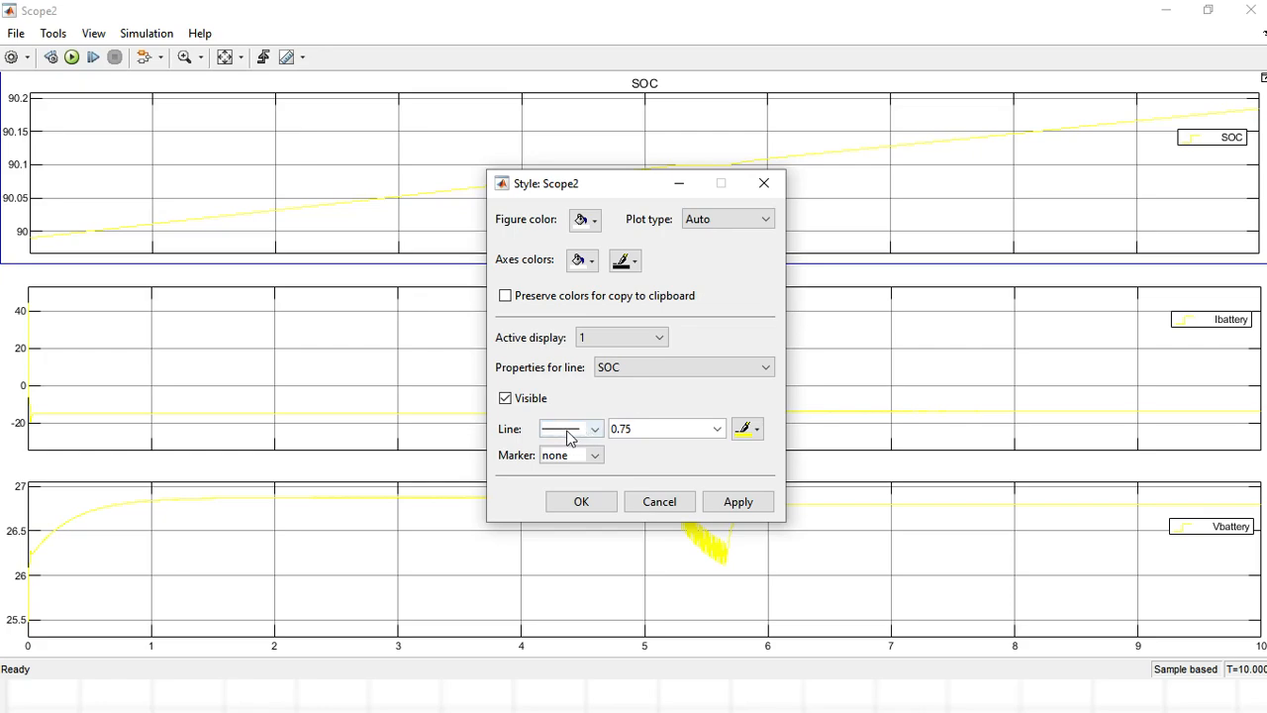
left_click(758, 435)
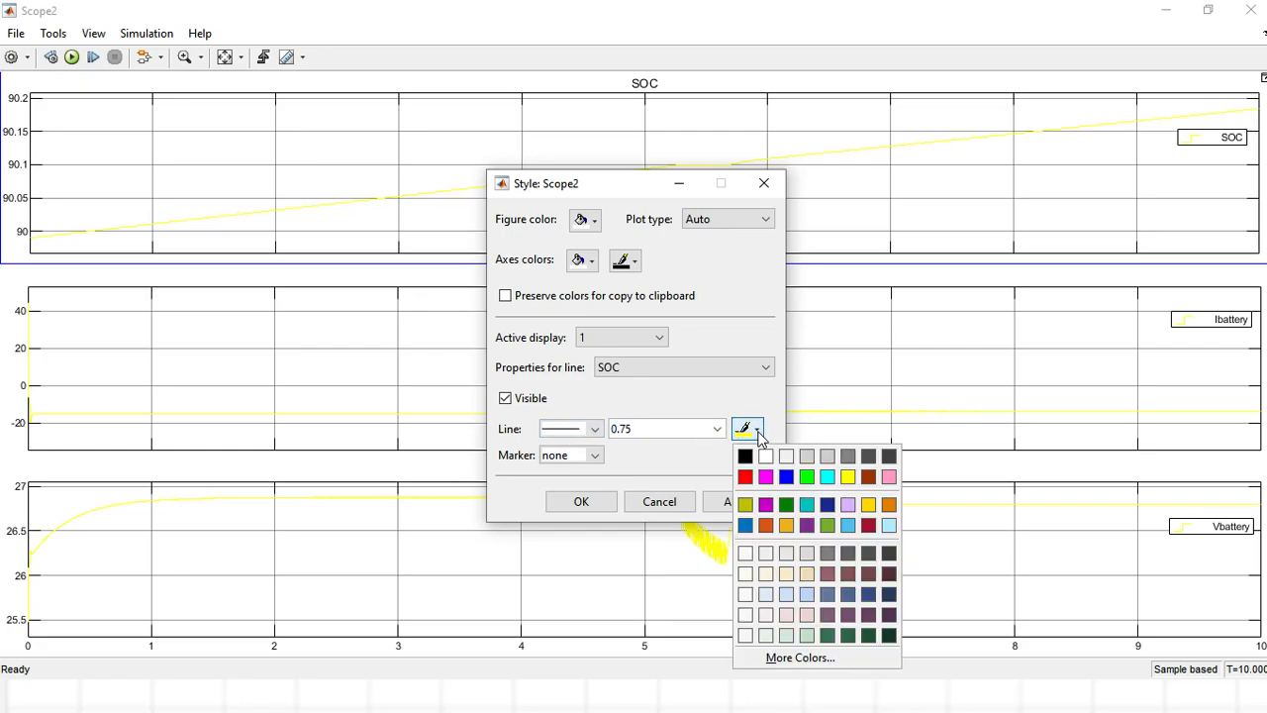
left_click(745, 478)
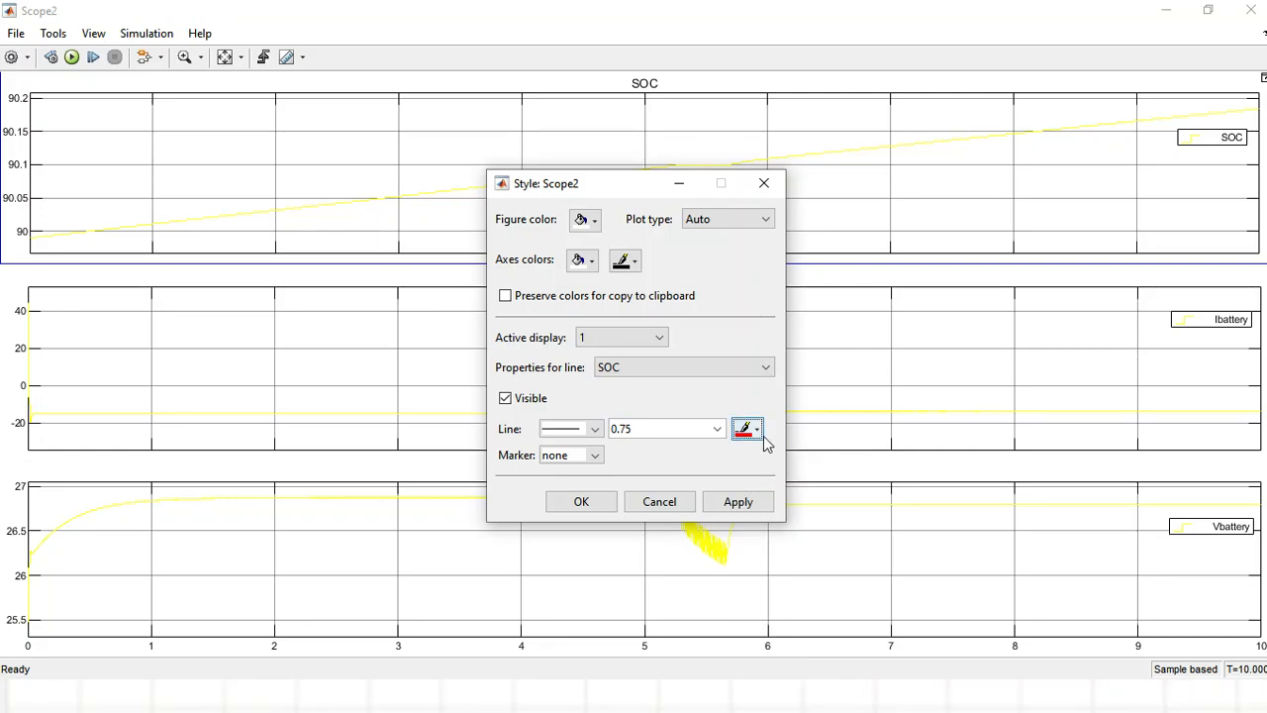
left_click(733, 502)
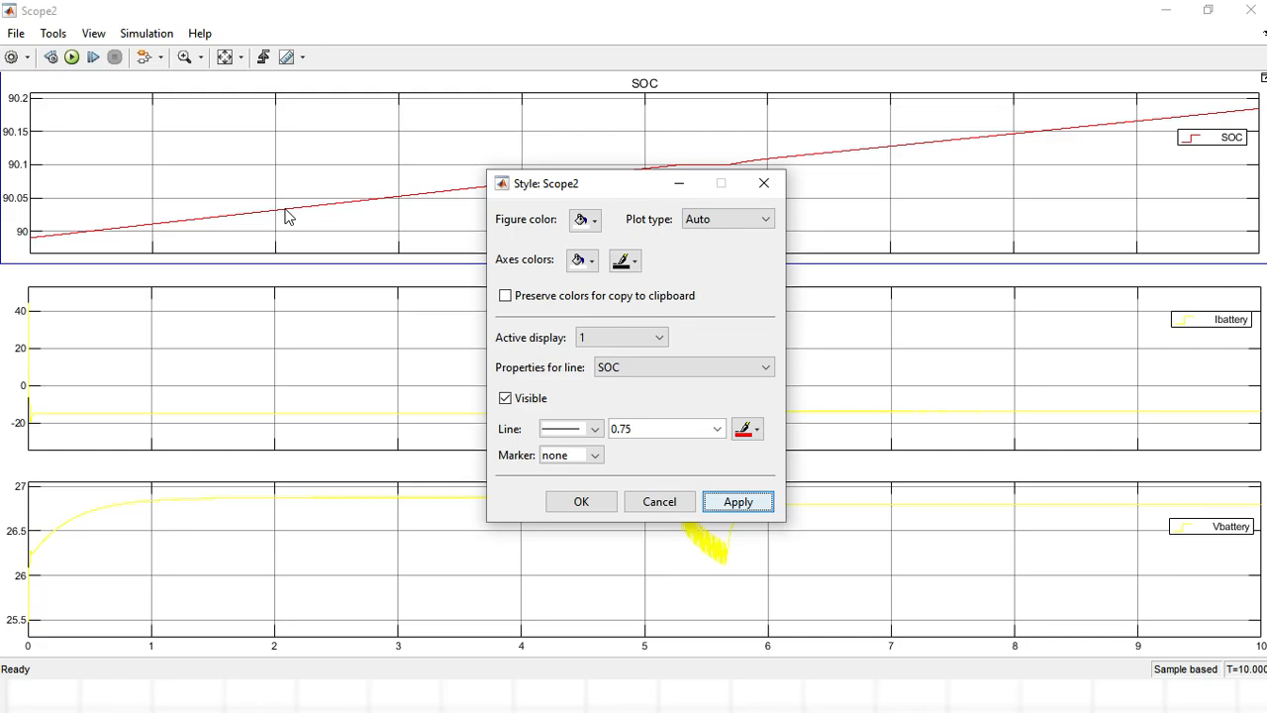
left_click(717, 430)
left_click(650, 482)
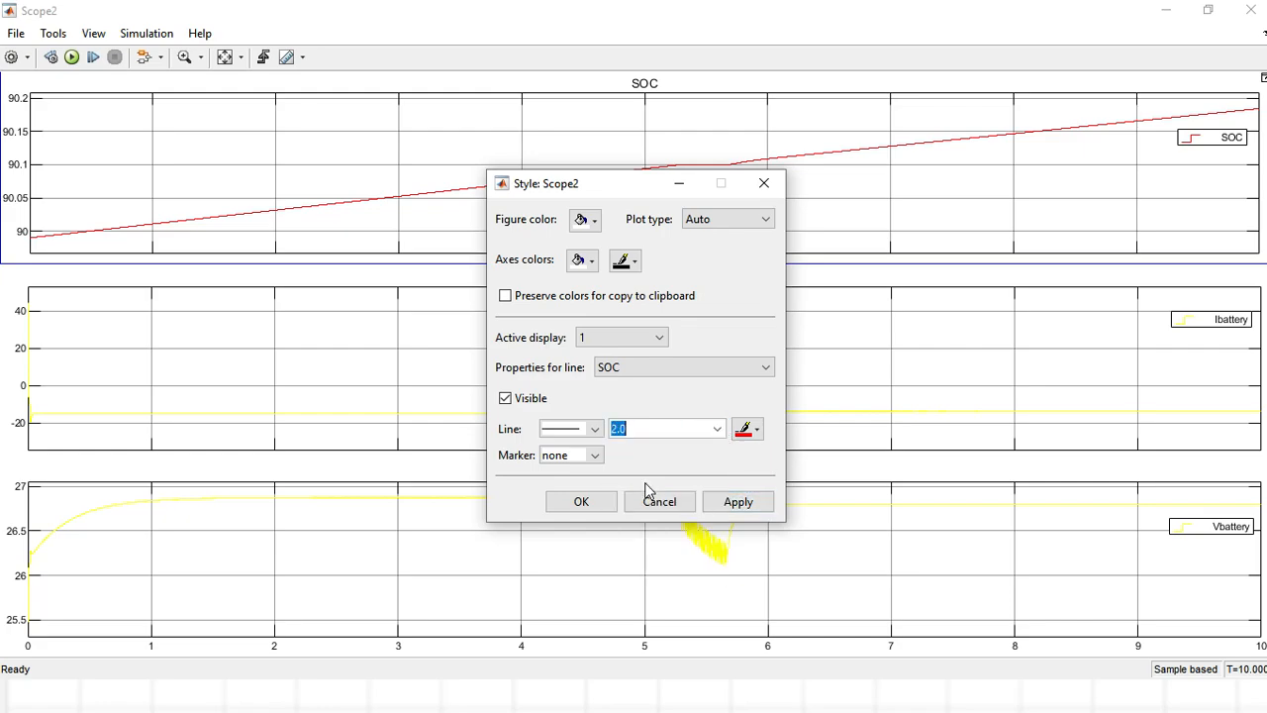
left_click(723, 502)
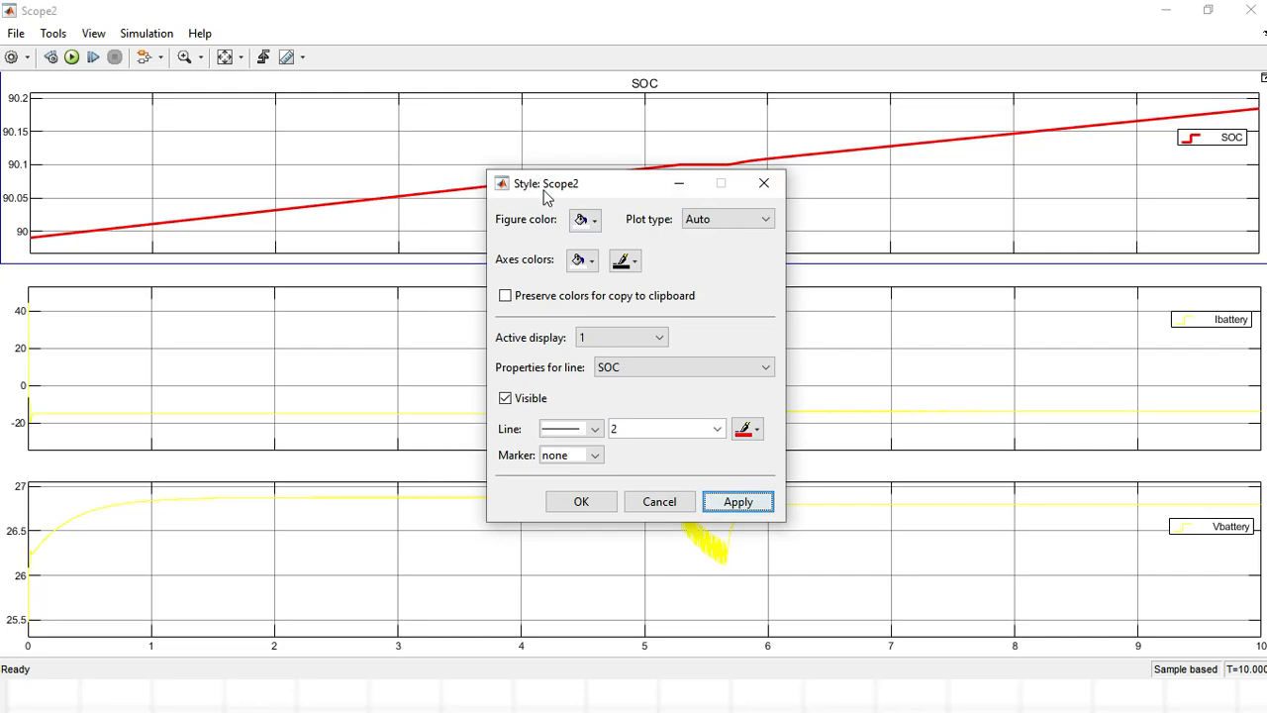
Style the Ibattery line on display 2 in magenta with a line width of 2.0.
left_click(660, 337)
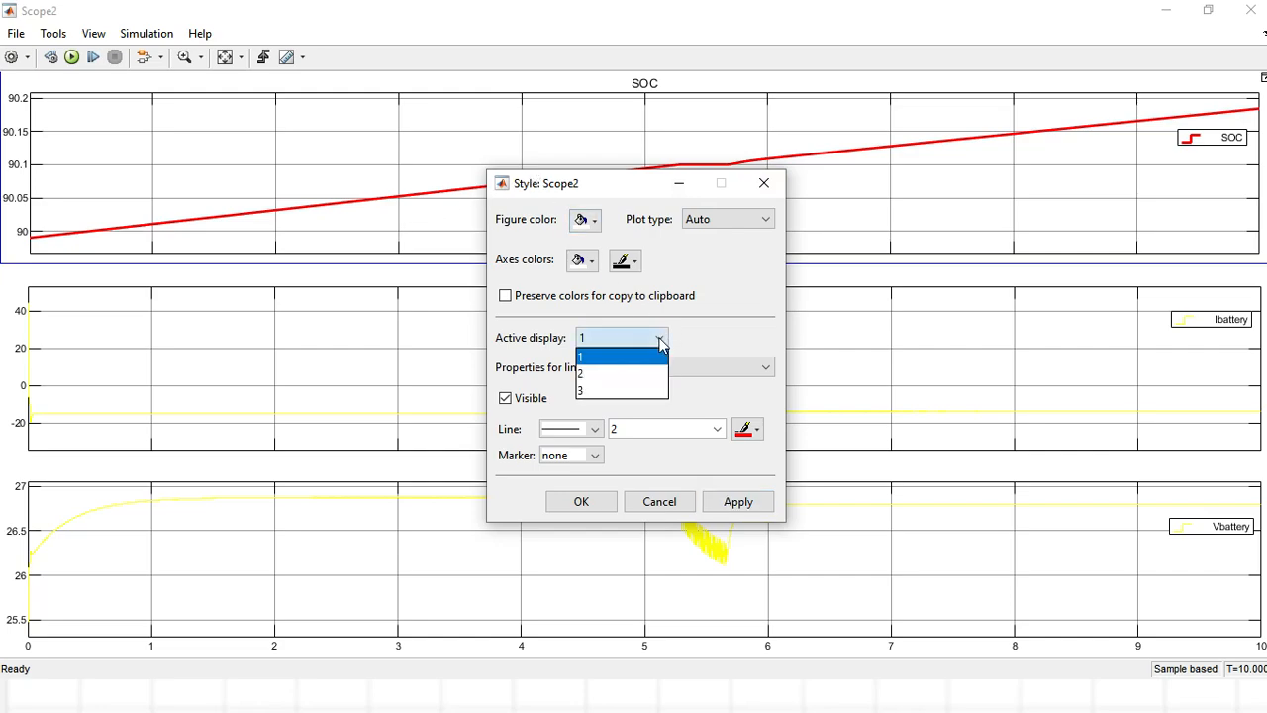
left_click(600, 377)
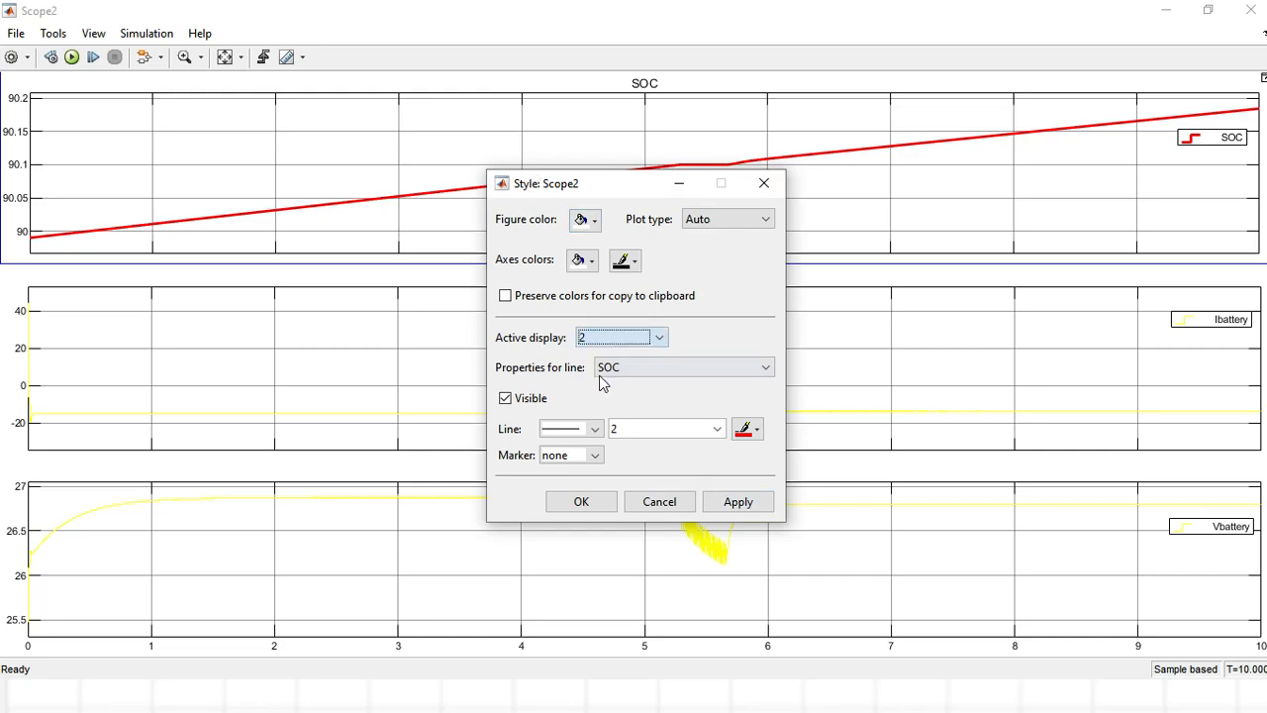
left_click(754, 428)
left_click(769, 480)
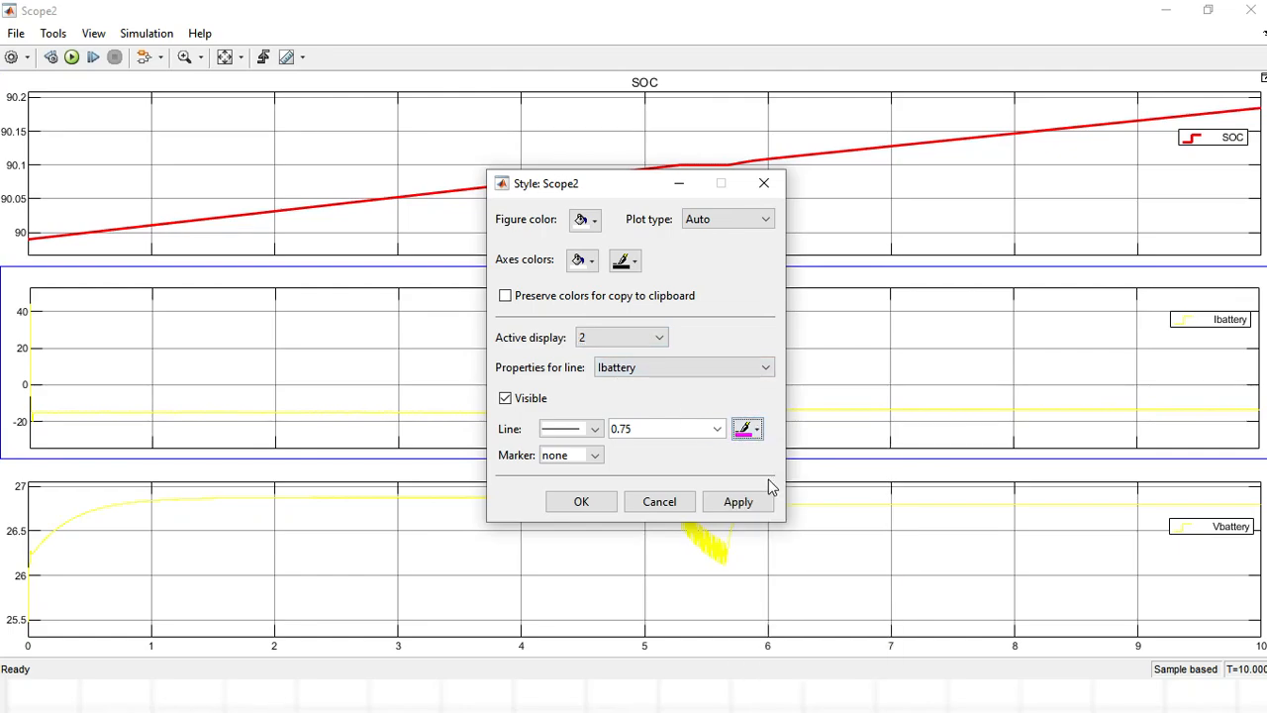
left_click(714, 437)
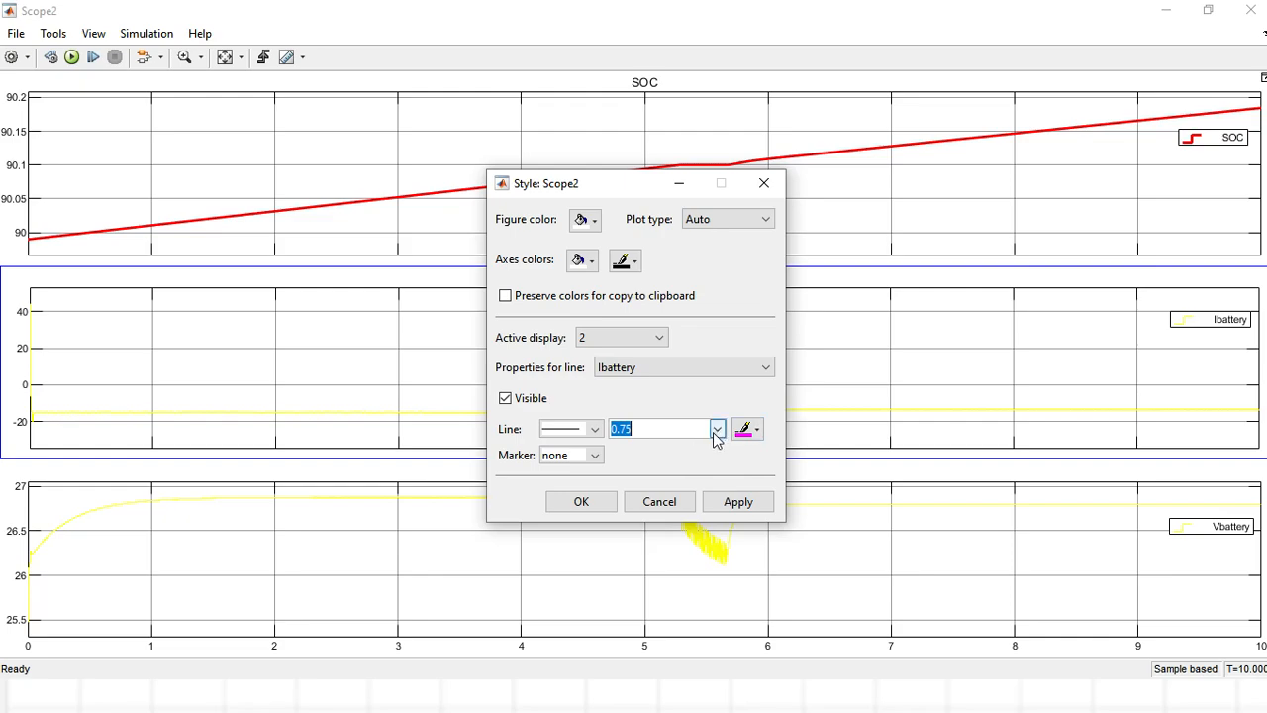
left_click(716, 429)
left_click(645, 482)
left_click(730, 503)
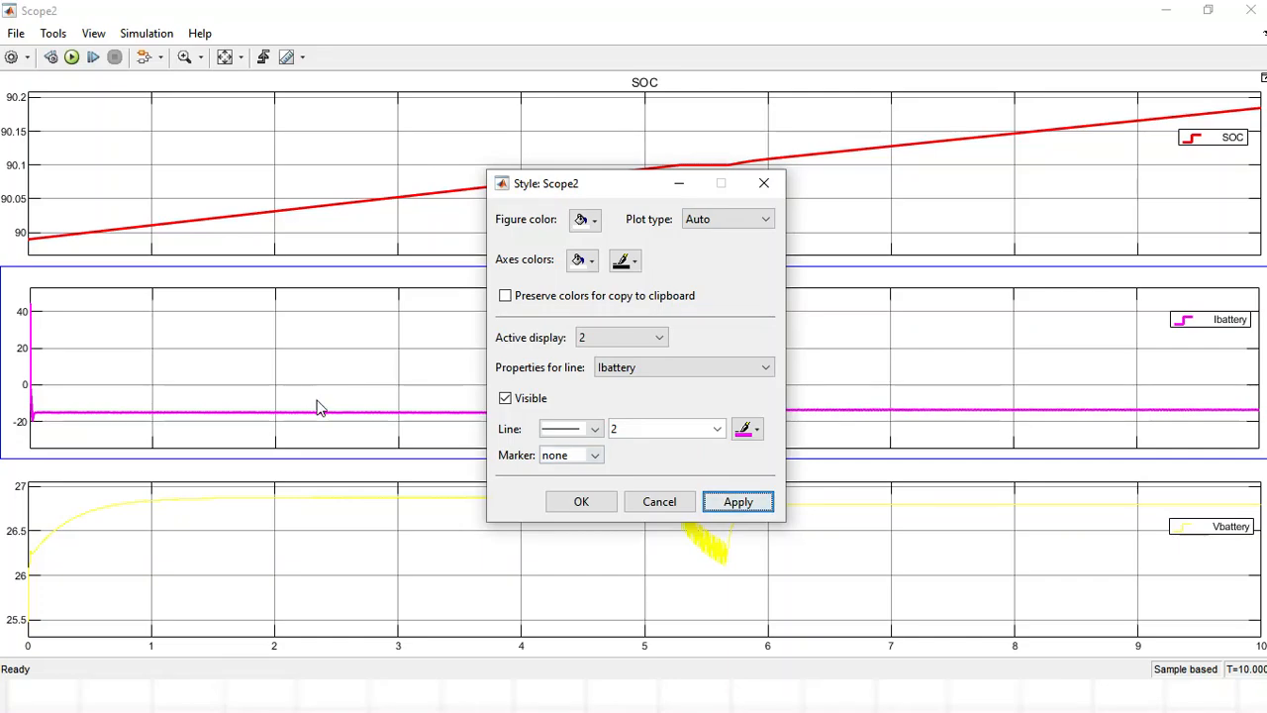
Style the Vbattery line on display 3 in blue with a line width of 2.0 and close the style settings.
left_click(655, 339)
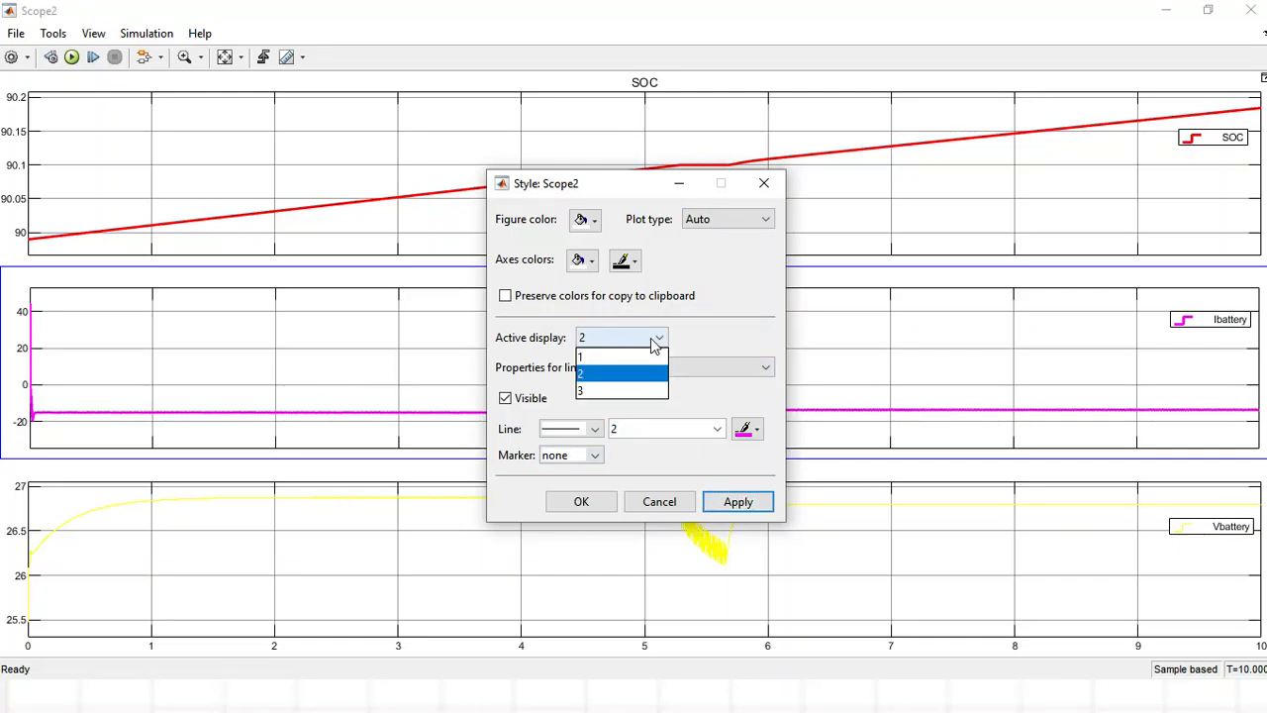
left_click(622, 393)
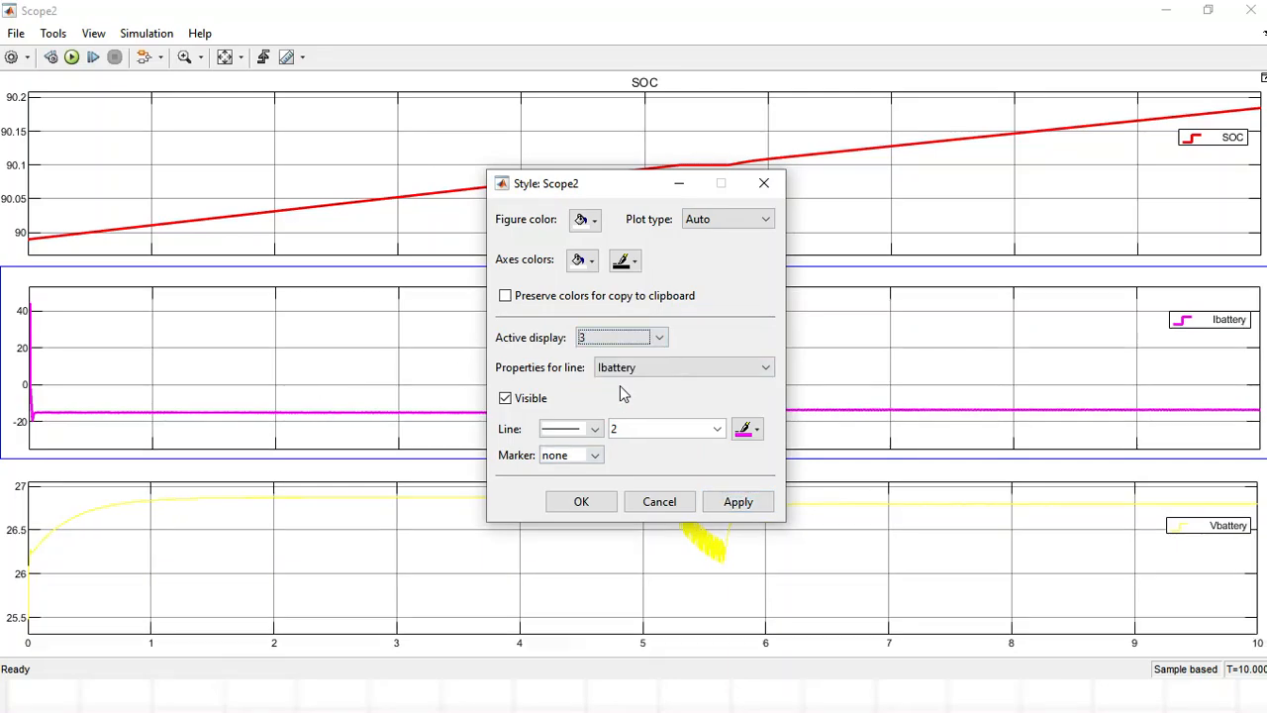
left_click(753, 435)
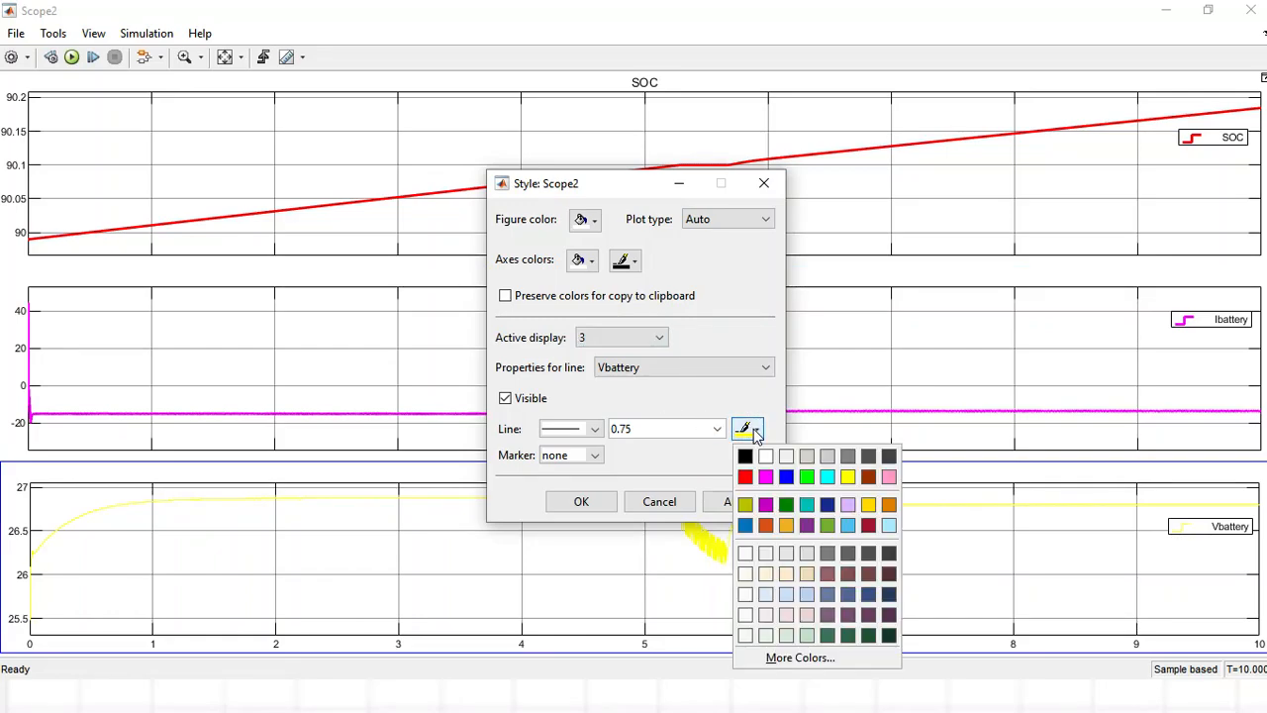
left_click(789, 481)
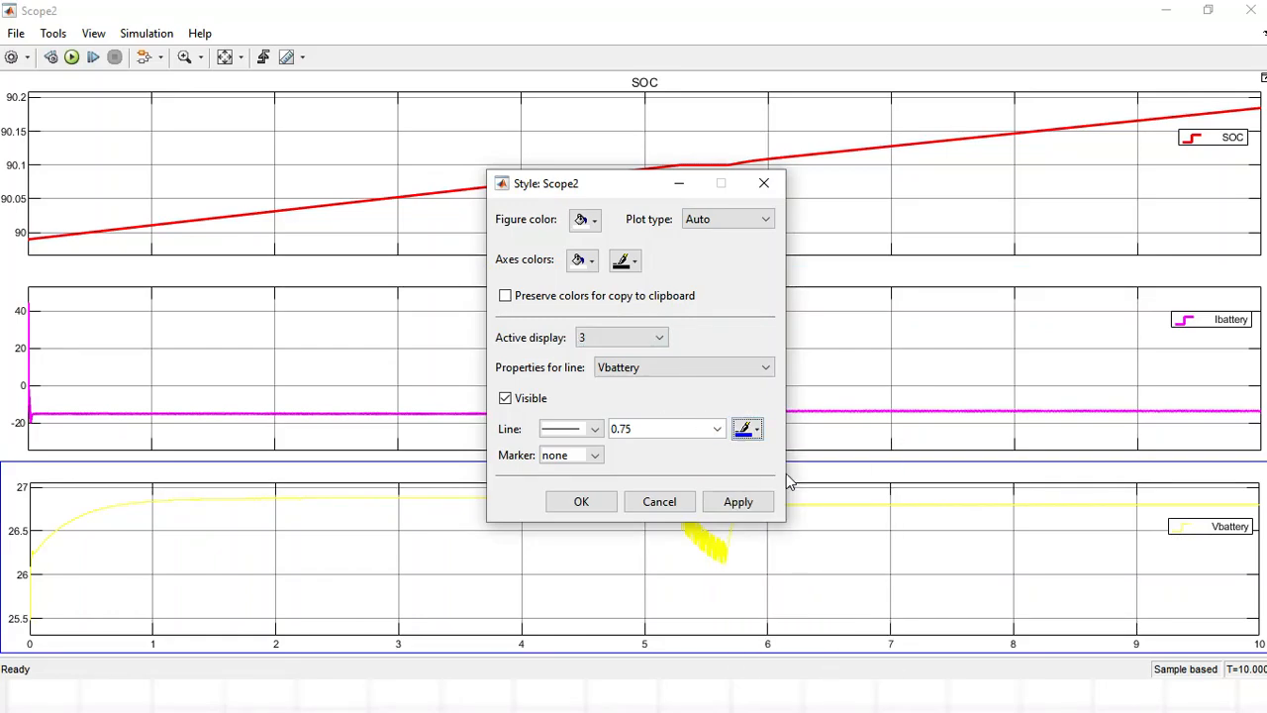
left_click(717, 430)
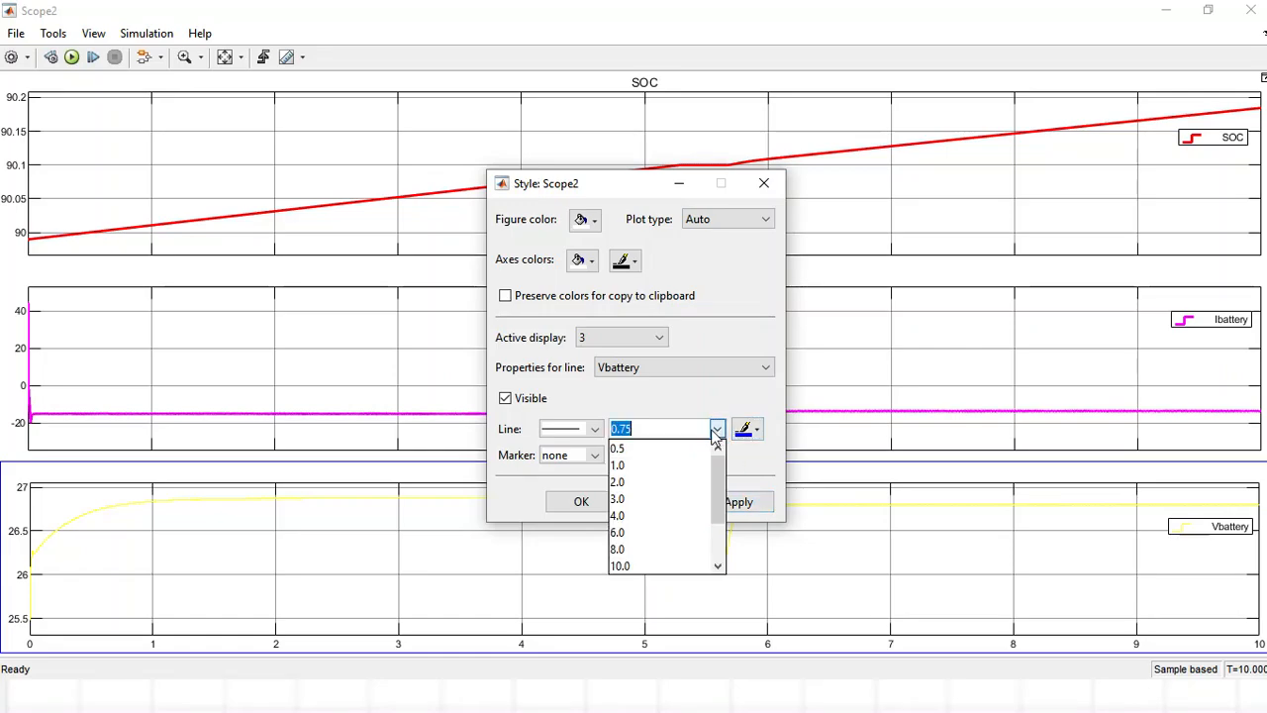
left_click(641, 482)
left_click(737, 505)
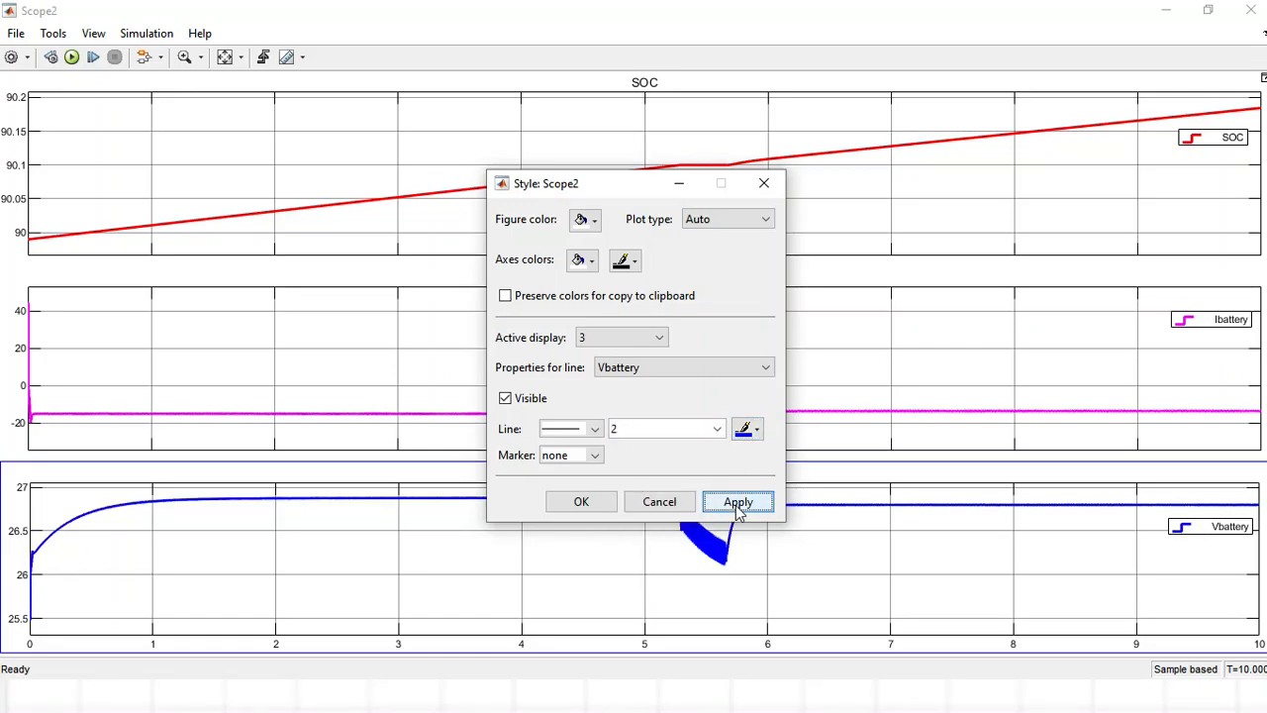
left_click(580, 503)
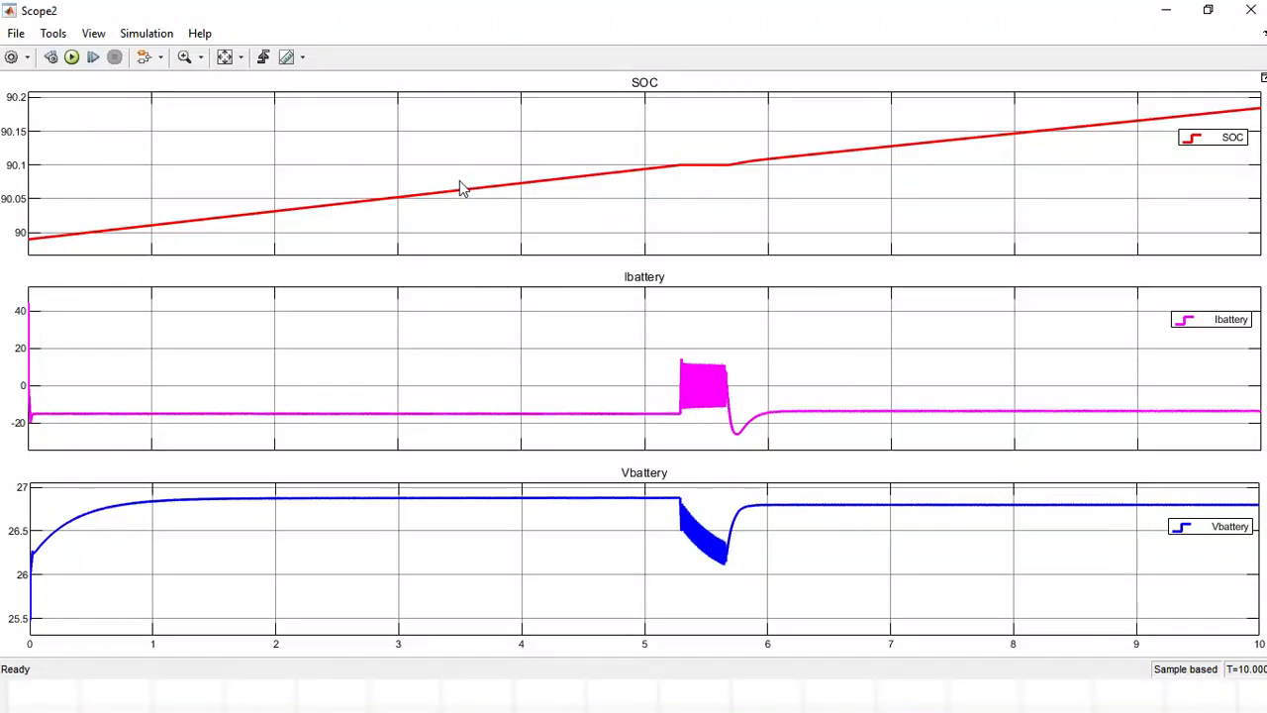
Print the formatted scope plots to a figure and maximize the figure window.
left_click(14, 33)
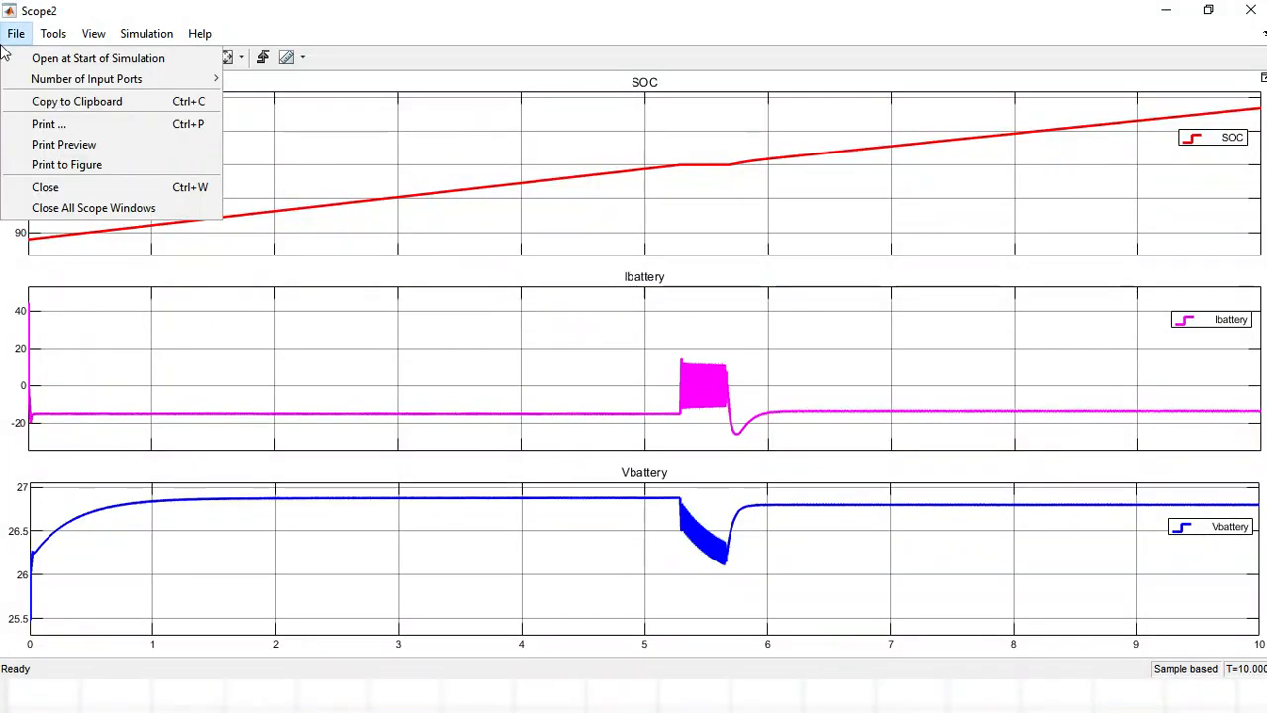
left_click(102, 167)
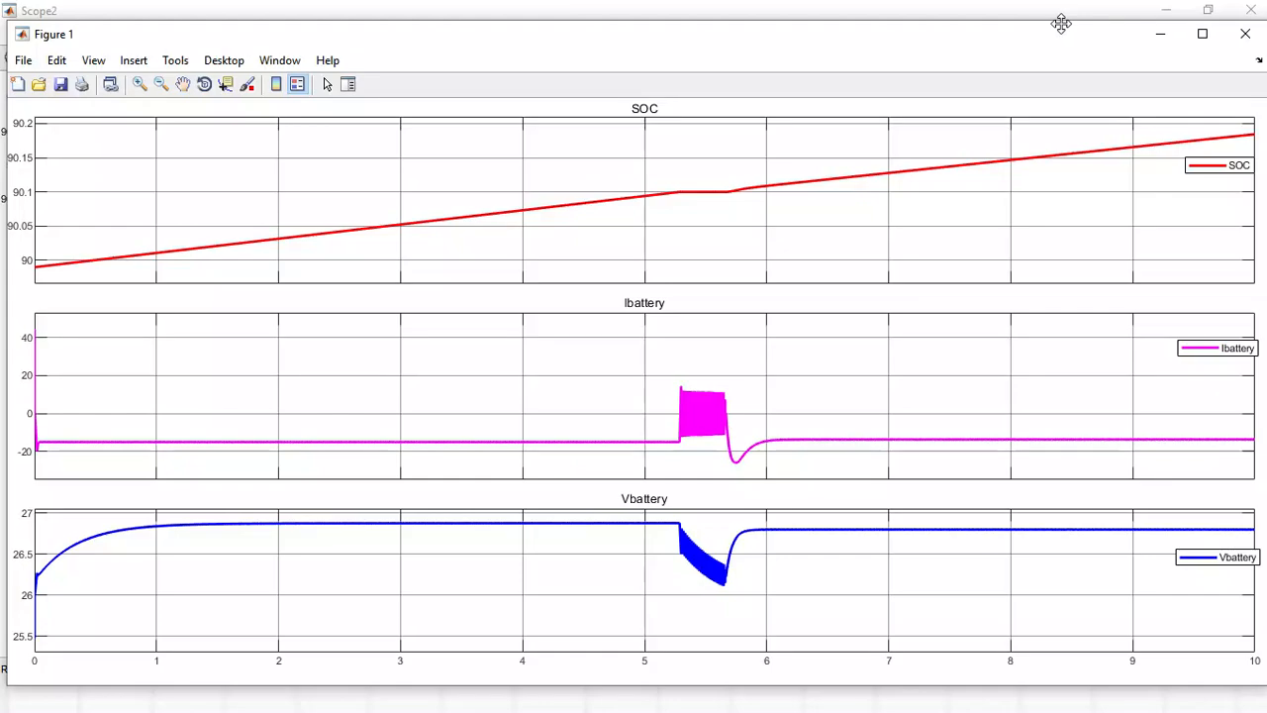
left_click_drag(1061, 23, 850, 1)
left_click(1202, 33)
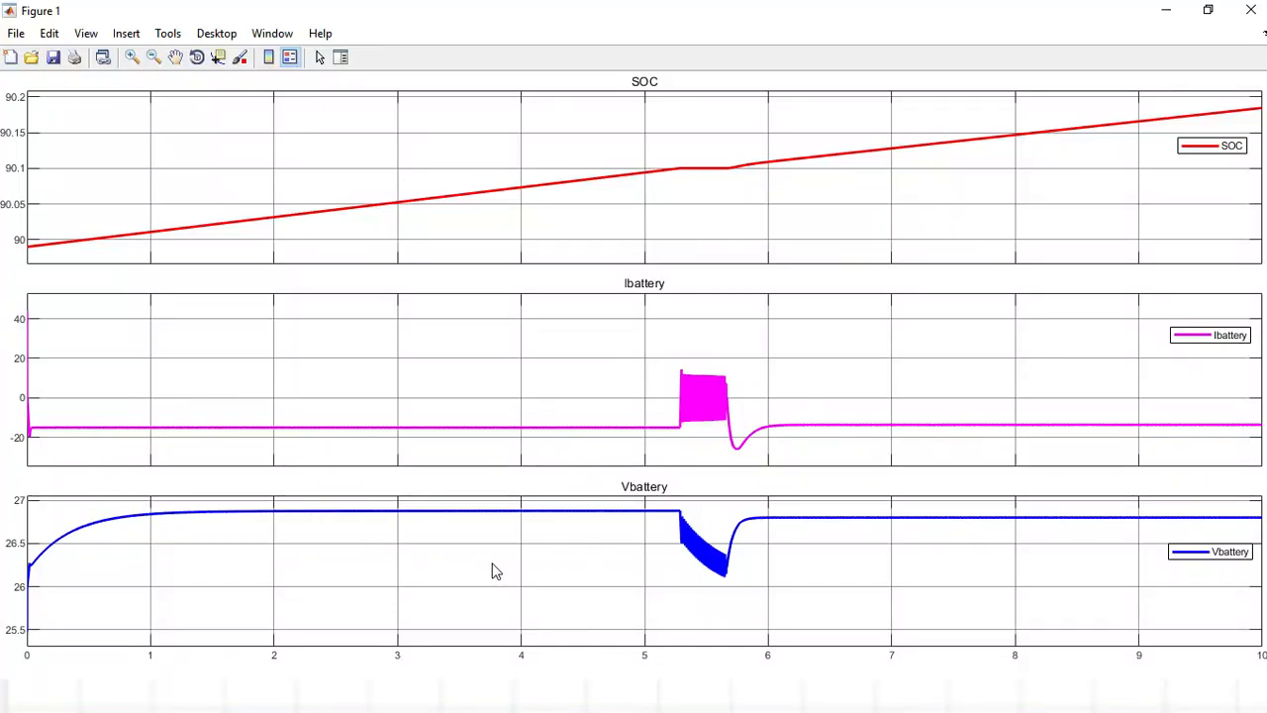
Add the X label "Time in Second" below the Vbattery plot.
left_click(128, 35)
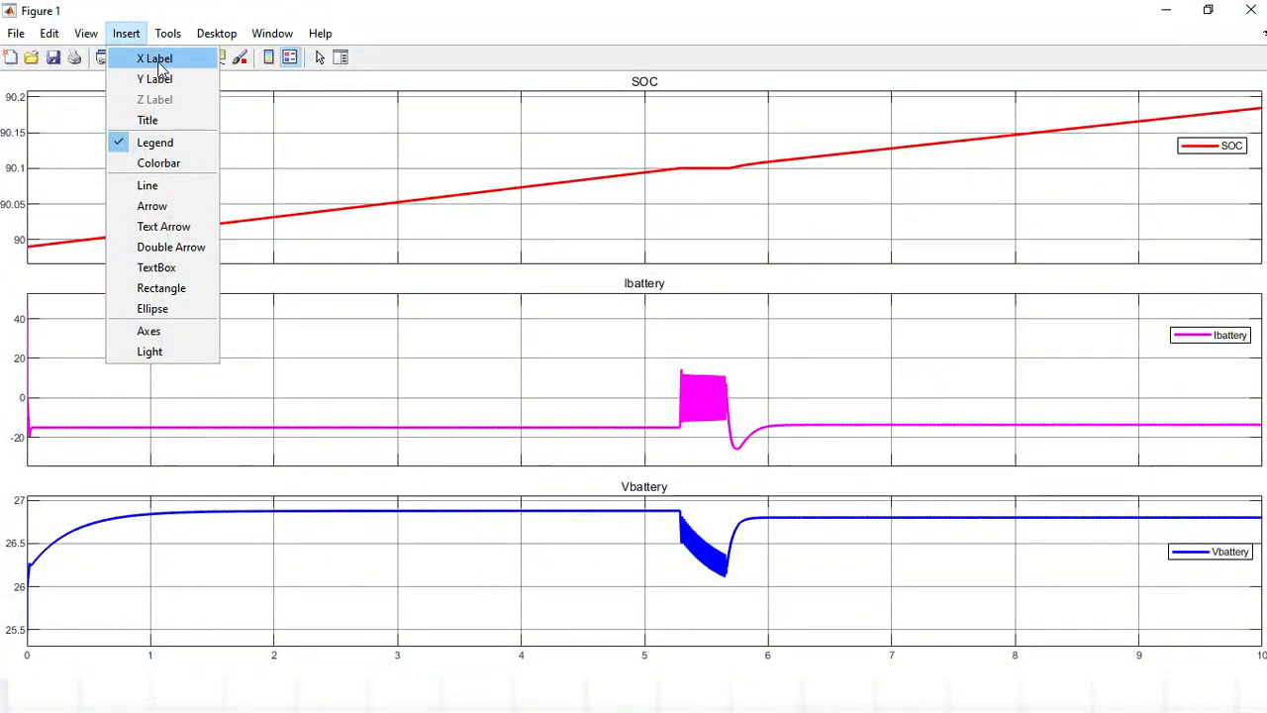
left_click(308, 615)
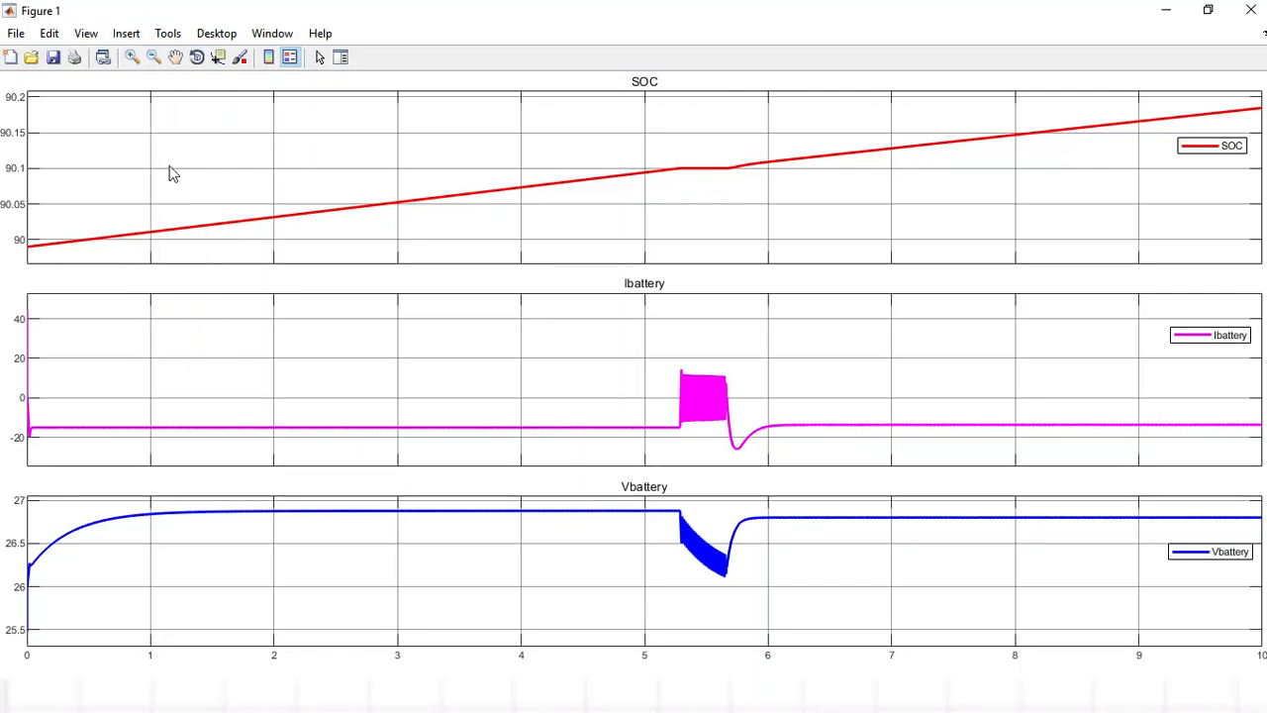
left_click(127, 34)
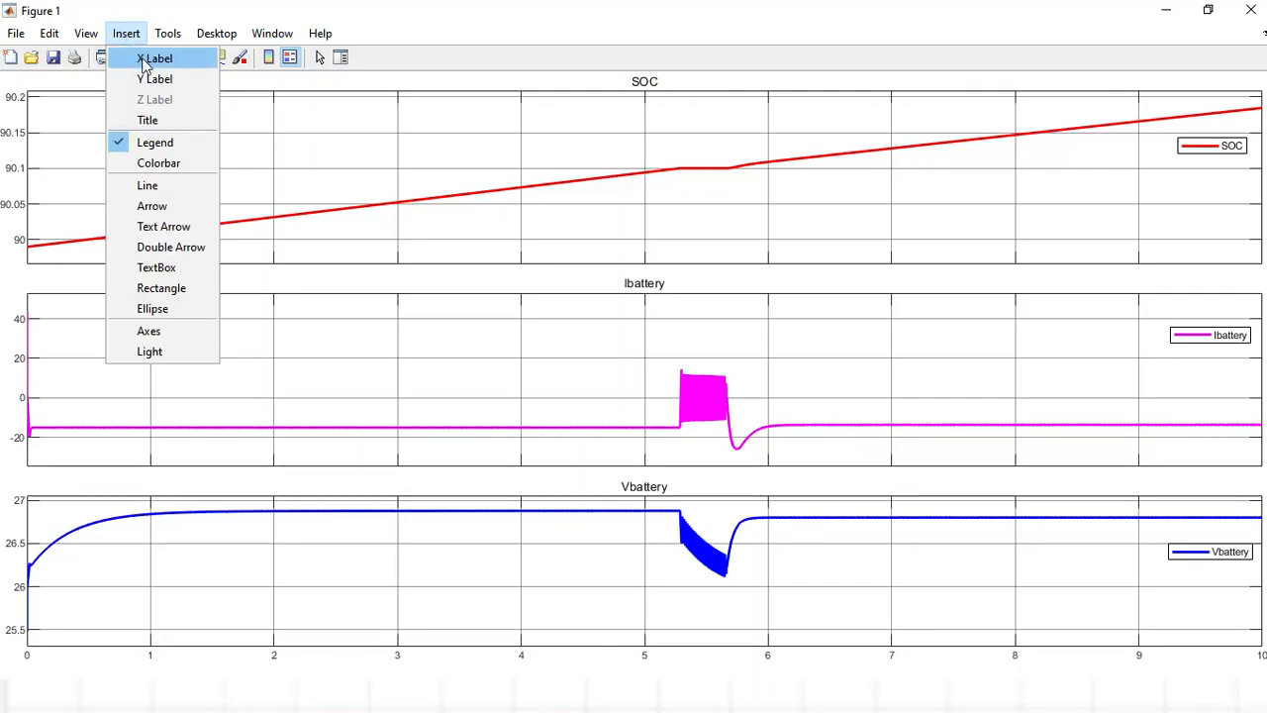
left_click(143, 62)
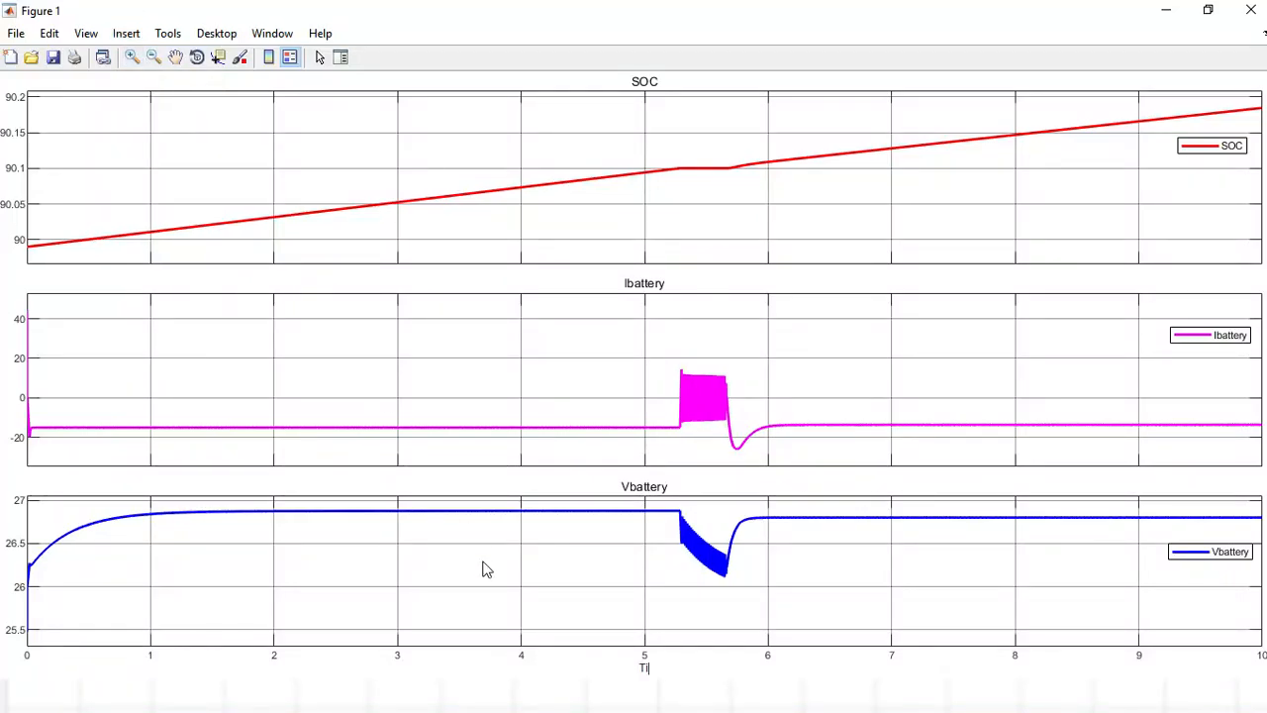
type("in Se")
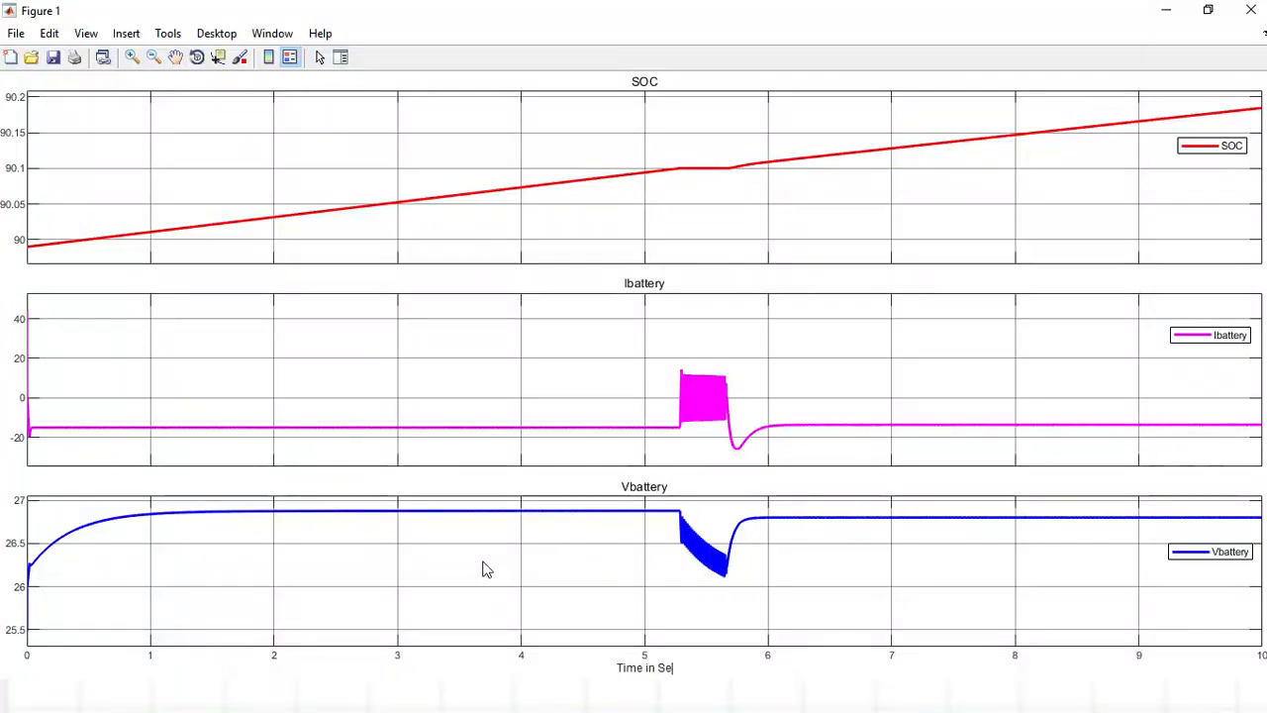
type("cond")
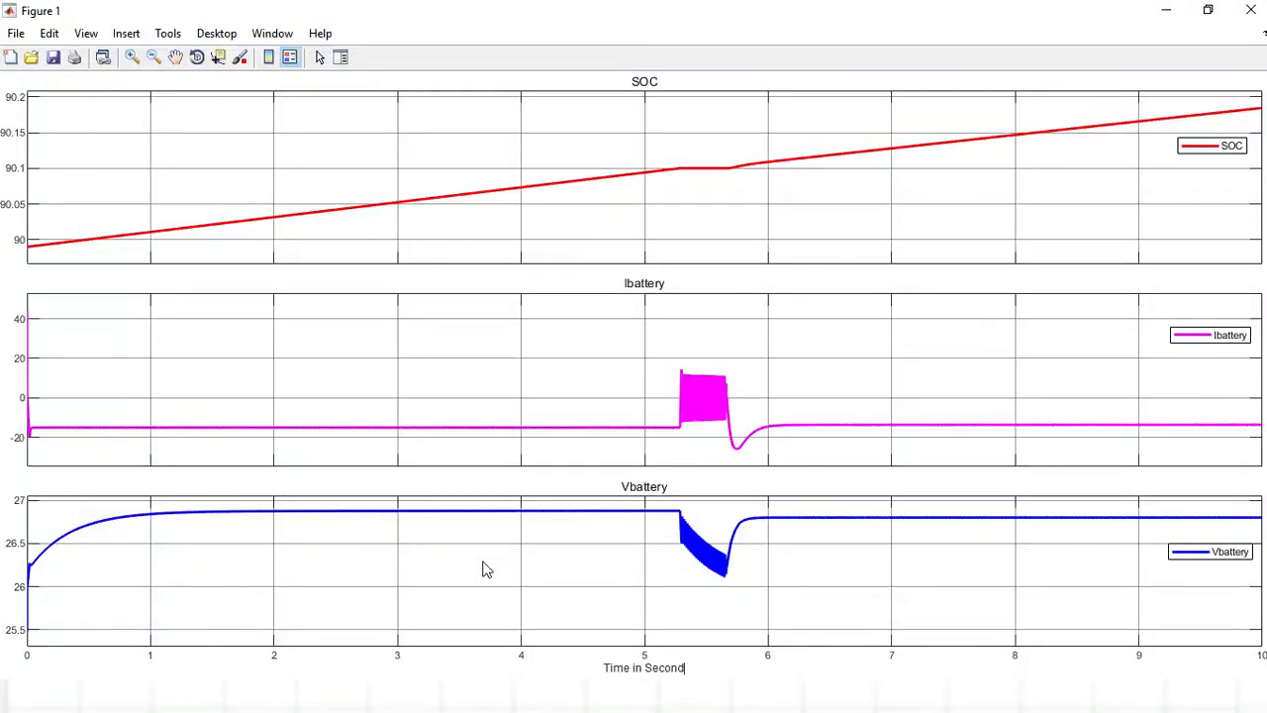
Add the two-line Y label "Vbattery (Volt)" to the Vbattery plot and correct its text.
left_click(387, 562)
left_click(126, 32)
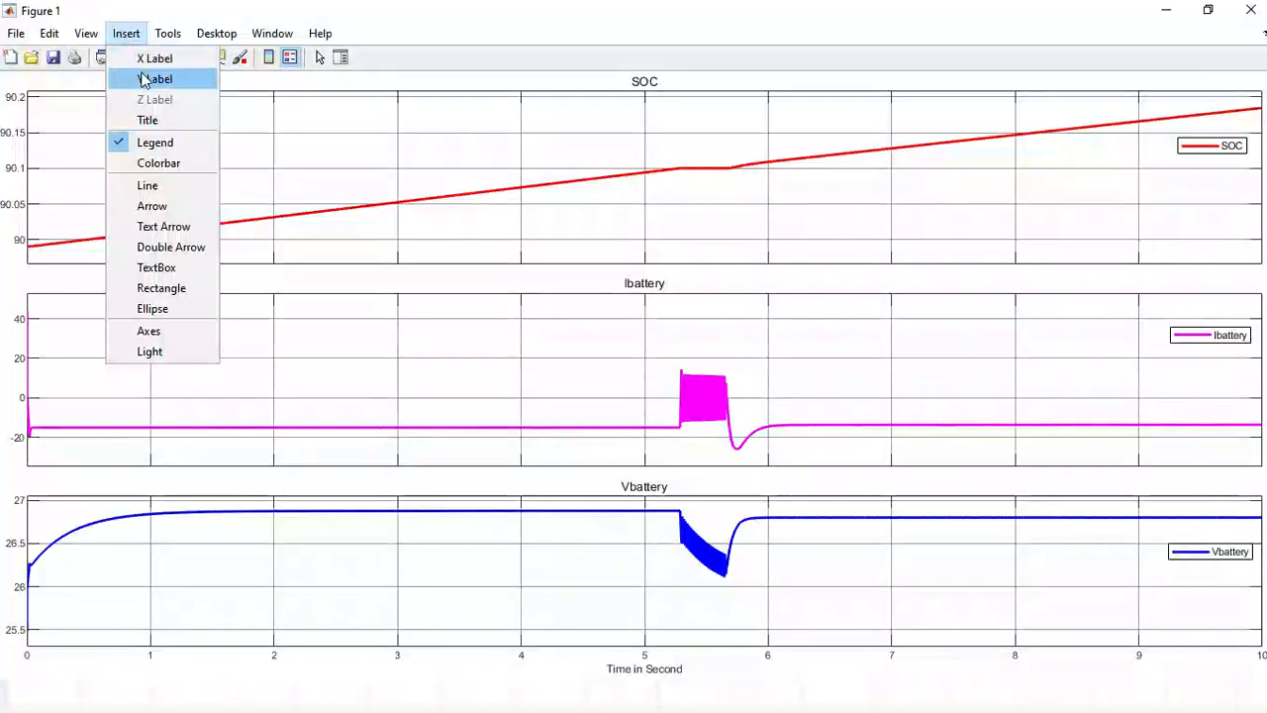
left_click(144, 82)
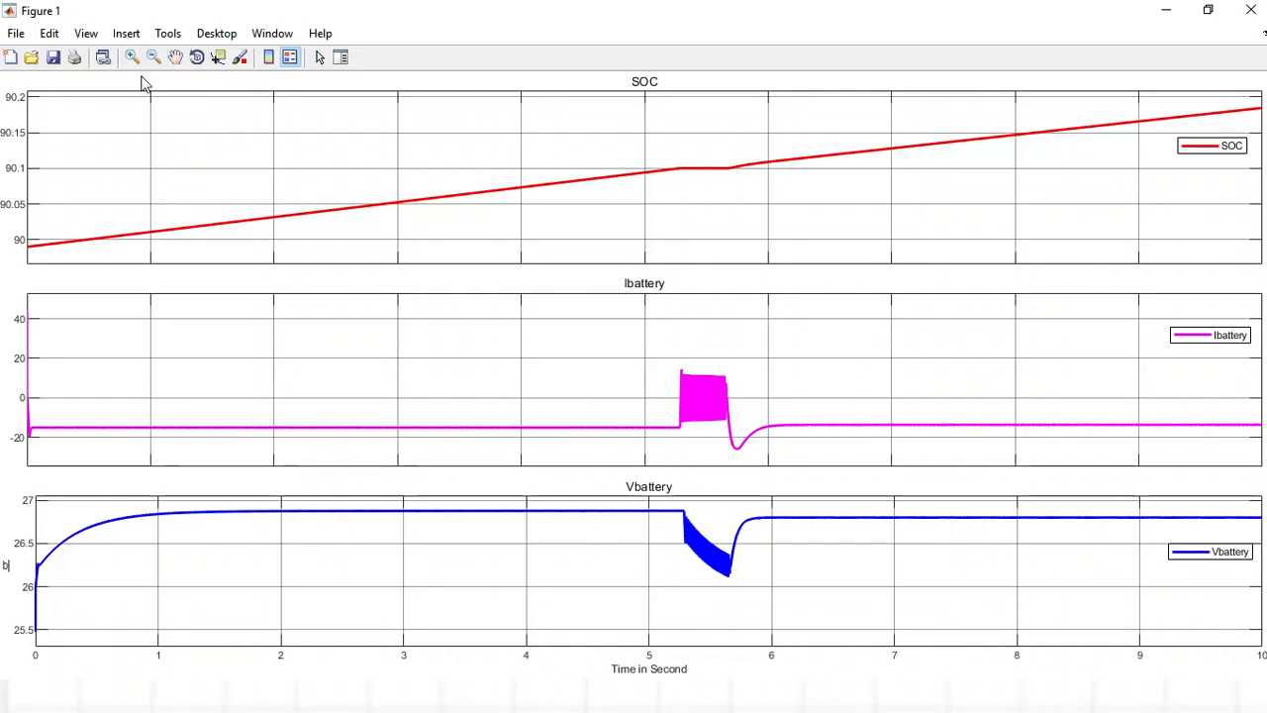
type("Vbatt")
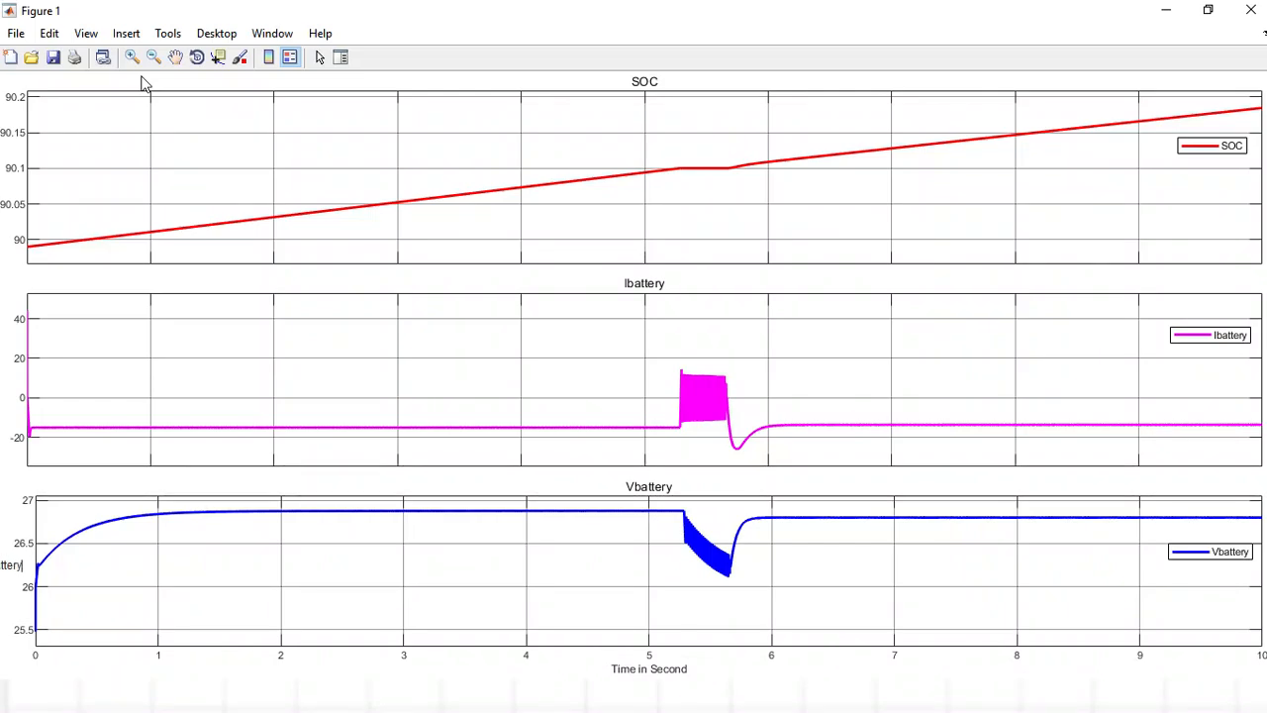
type("ery")
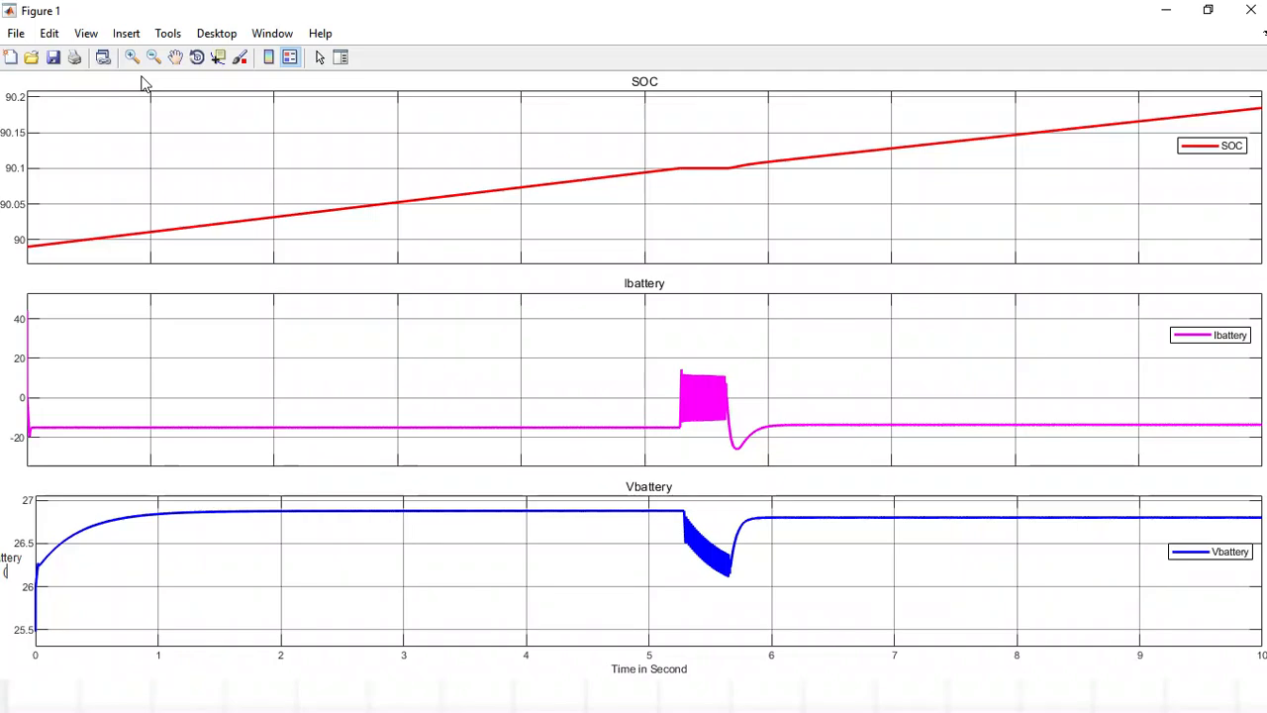
key("Return")
type("Volt")
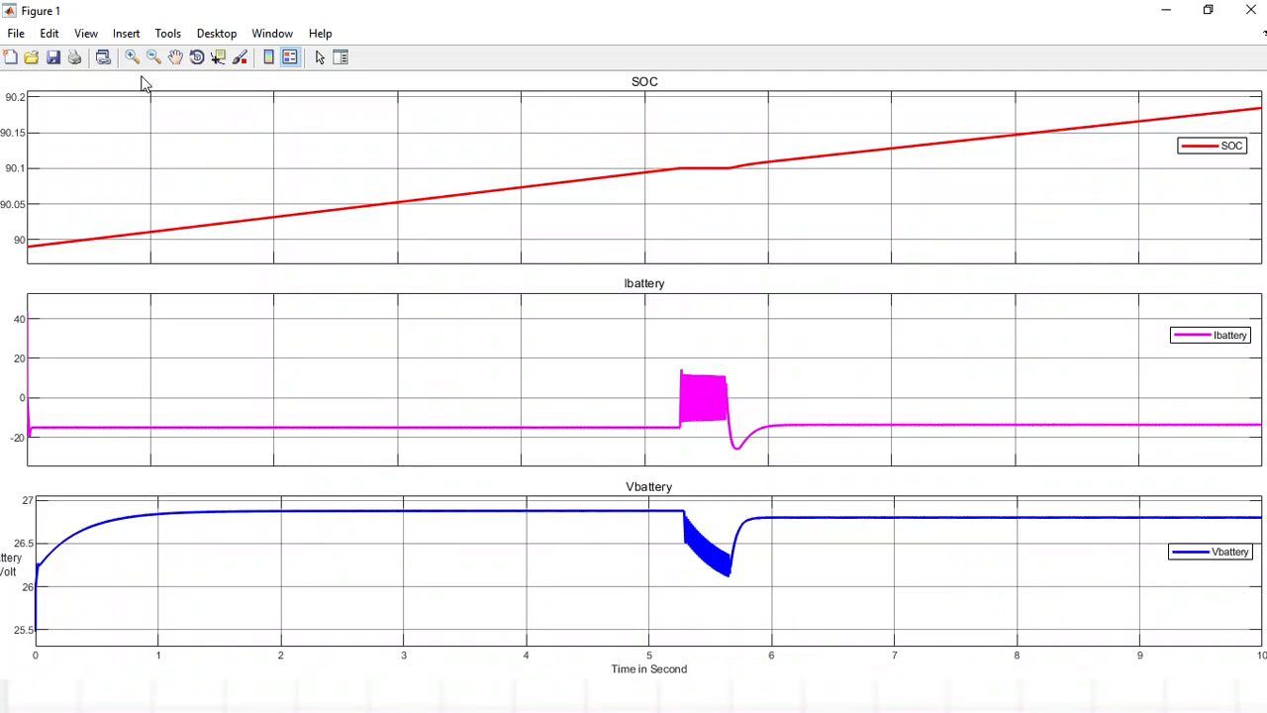
left_click(228, 388)
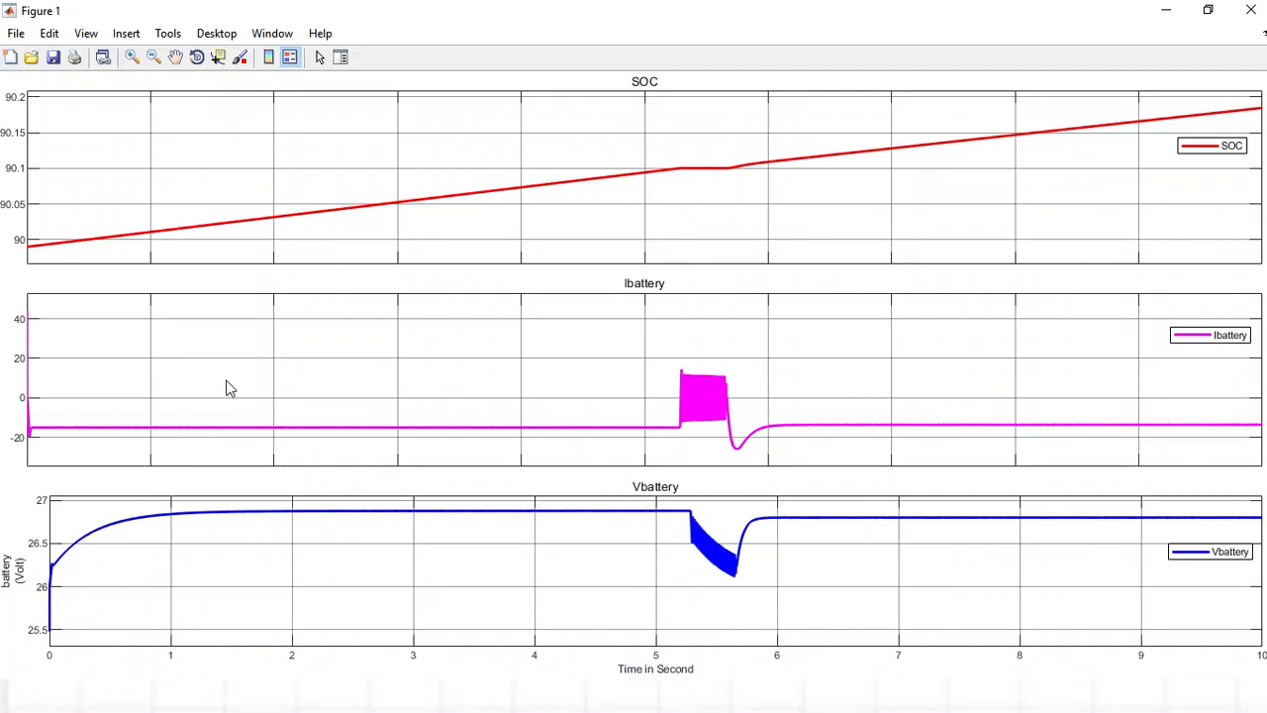
double_click(7, 579)
left_click(201, 556)
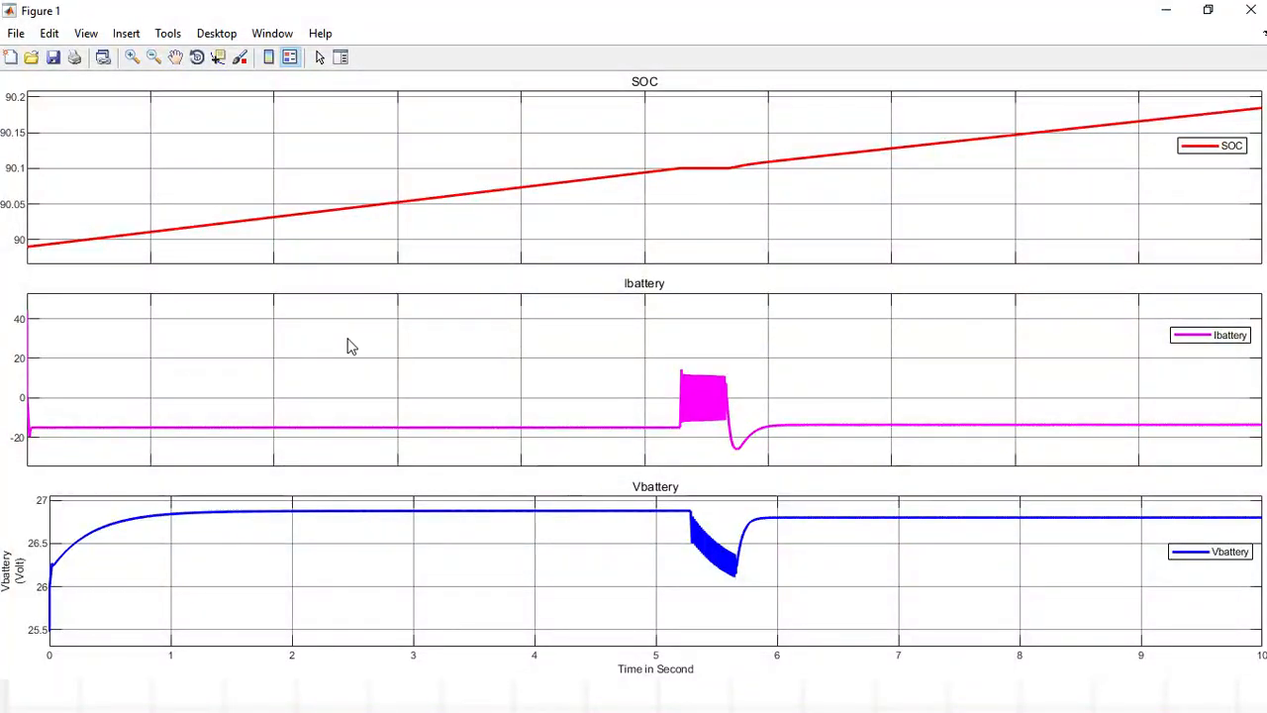
Add the two-line Y label "Ibattery (Amp)" to the Ibattery plot.
left_click(129, 35)
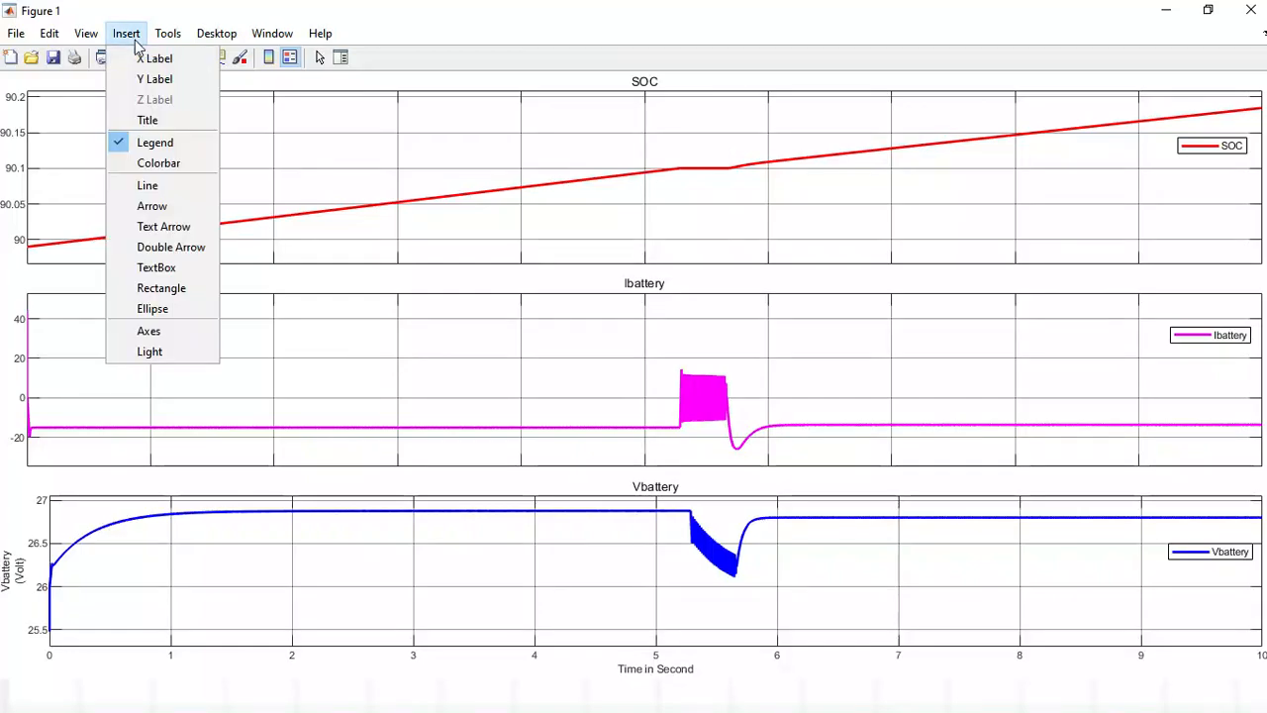
left_click(150, 80)
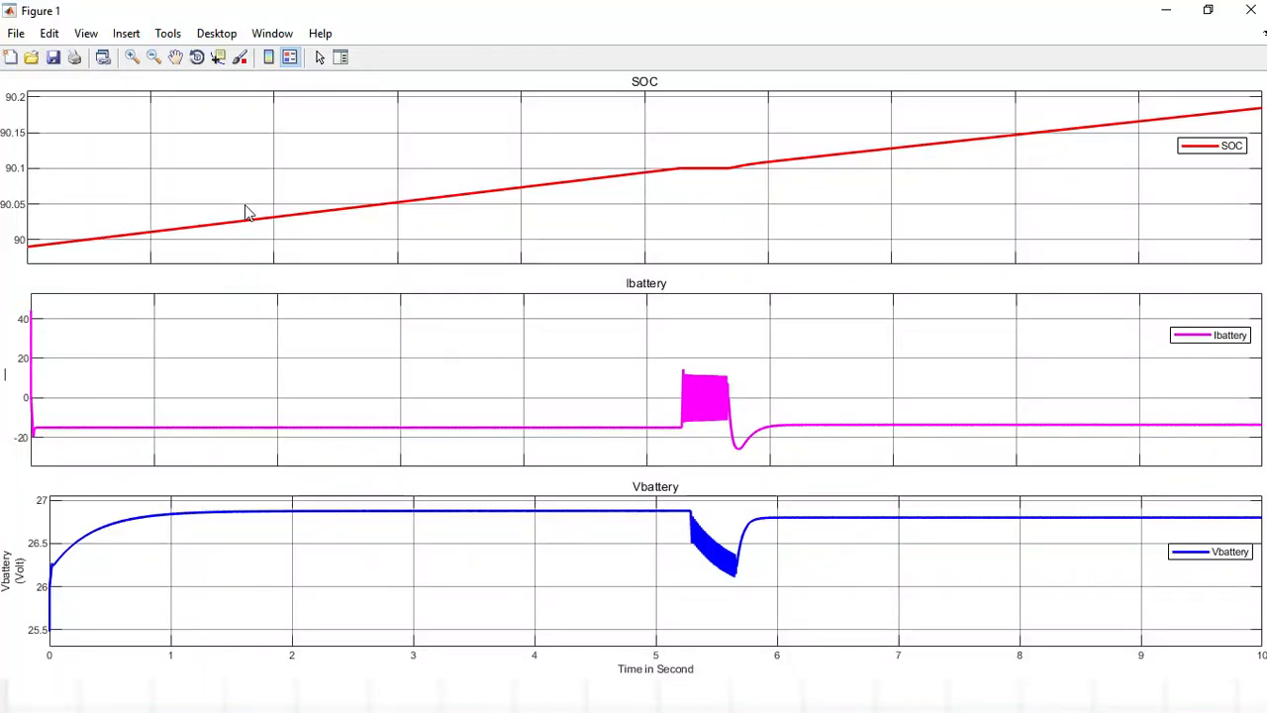
type("Ibatt")
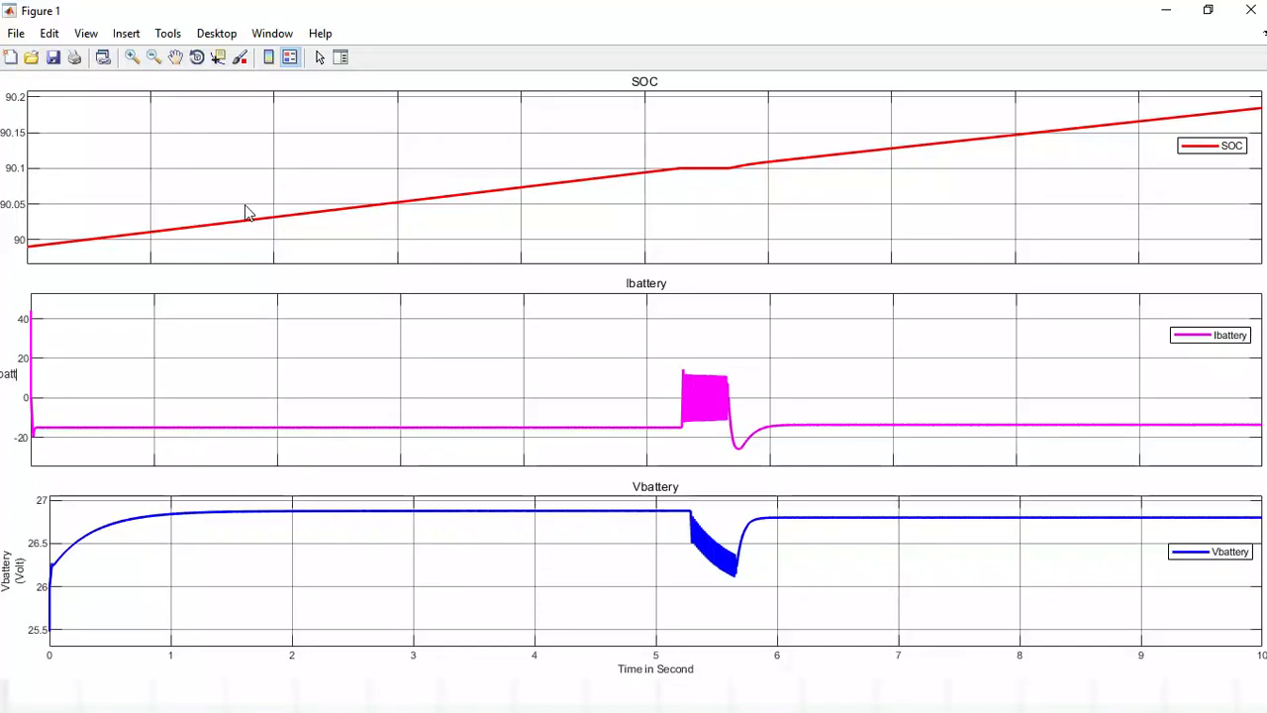
type("ery")
key("Return")
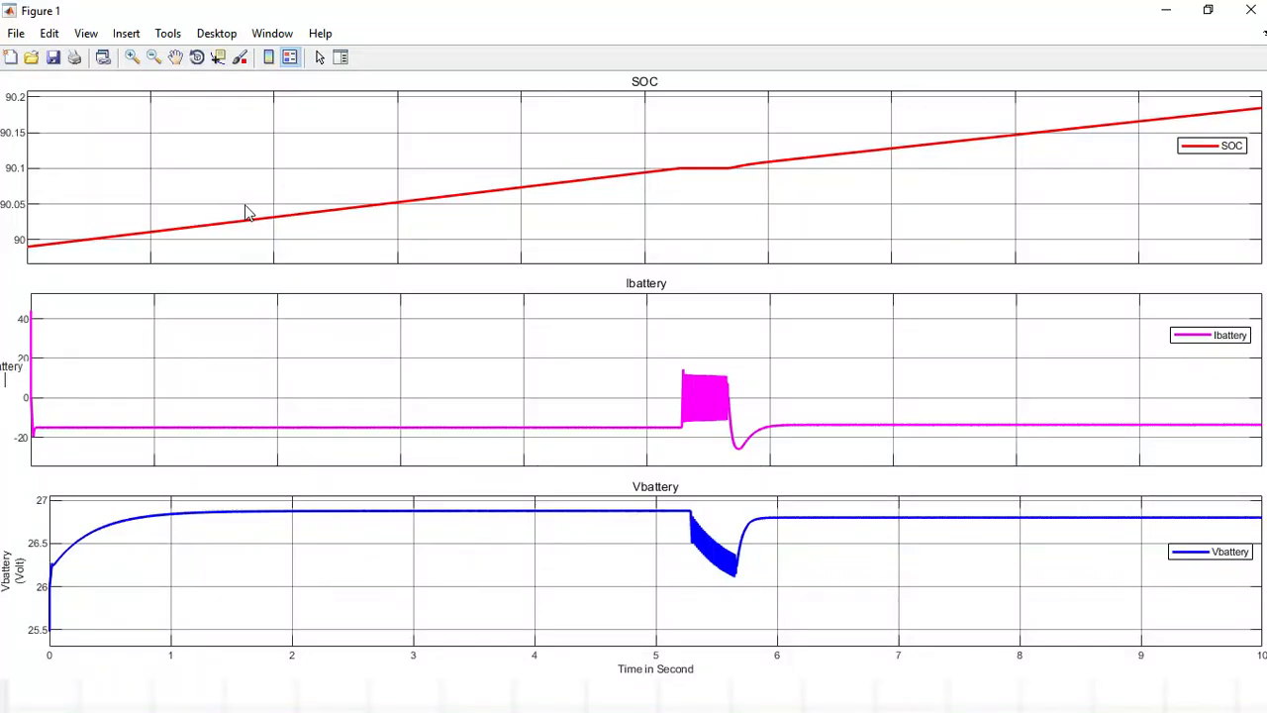
type("(Am")
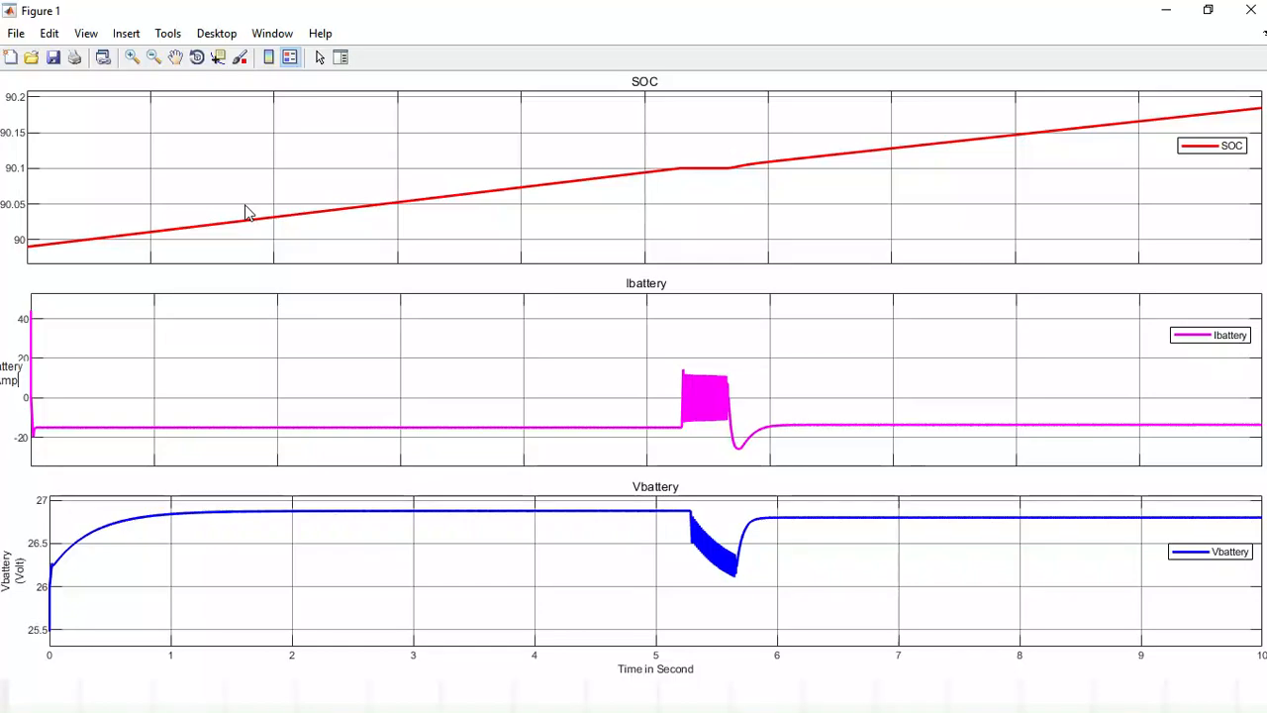
type("p)")
left_click(323, 343)
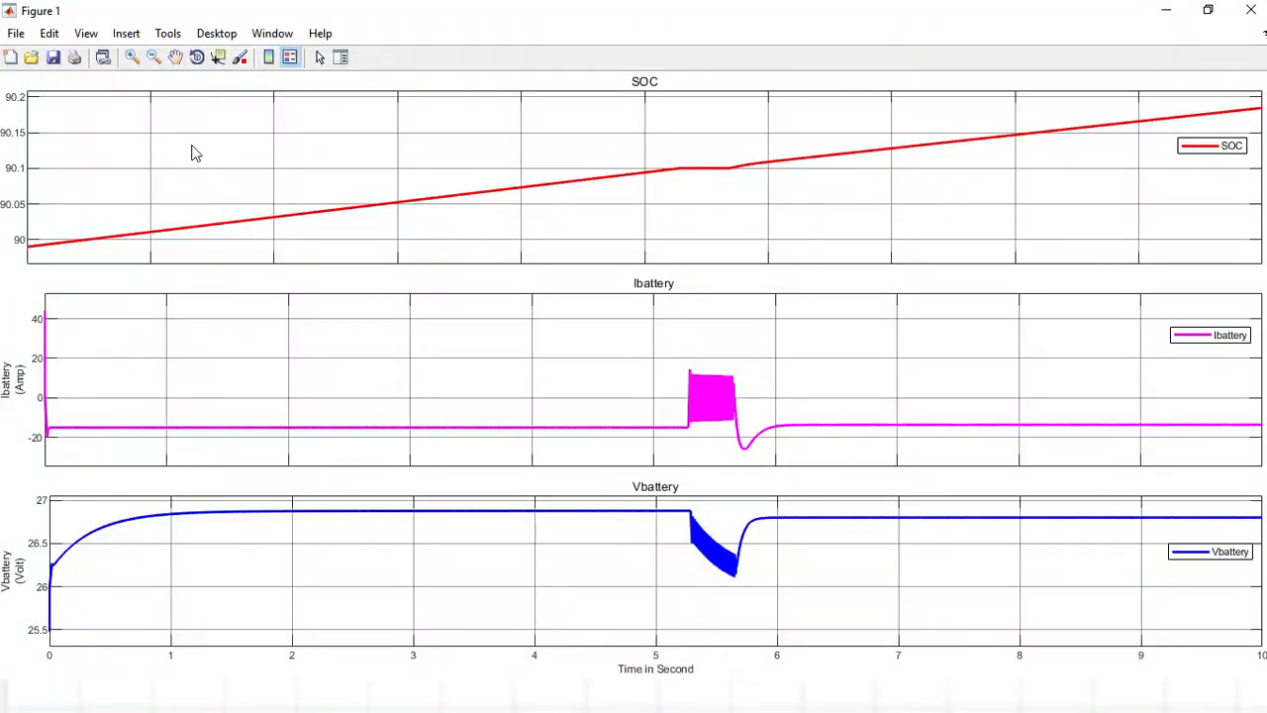
Add the Y label "%SOC" to the SOC plot.
left_click(120, 37)
left_click(140, 79)
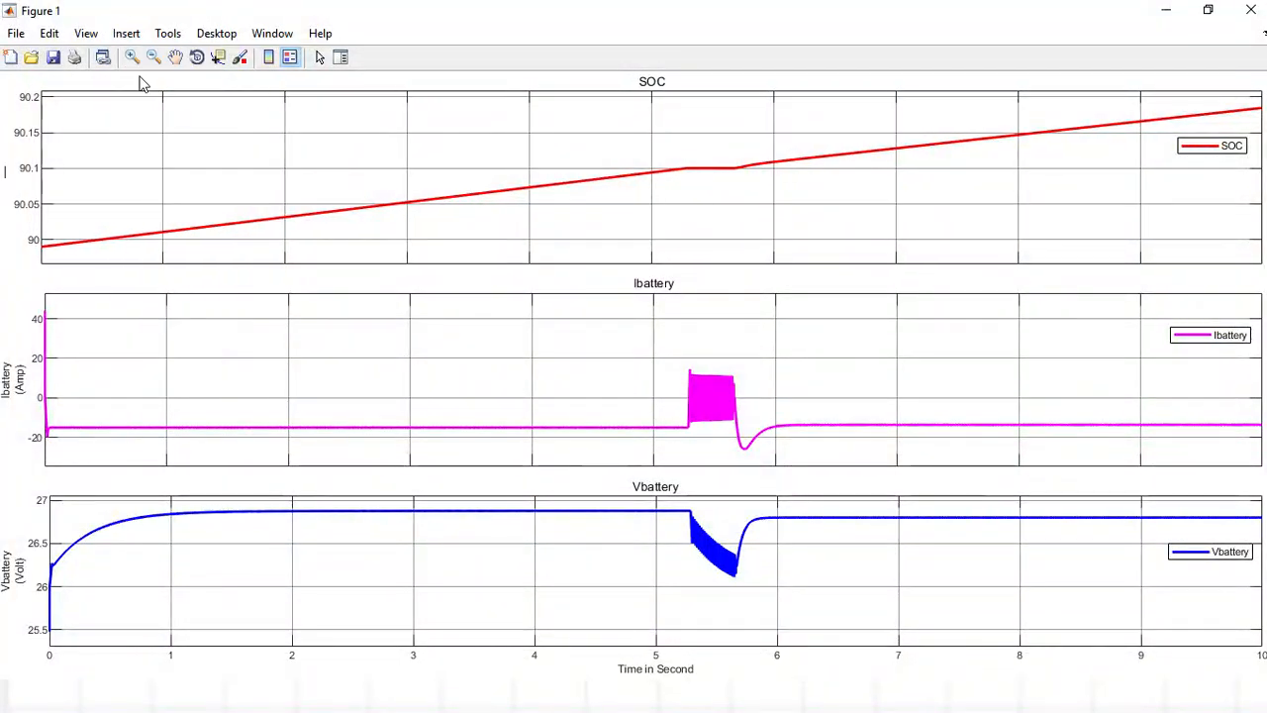
type("%SOC")
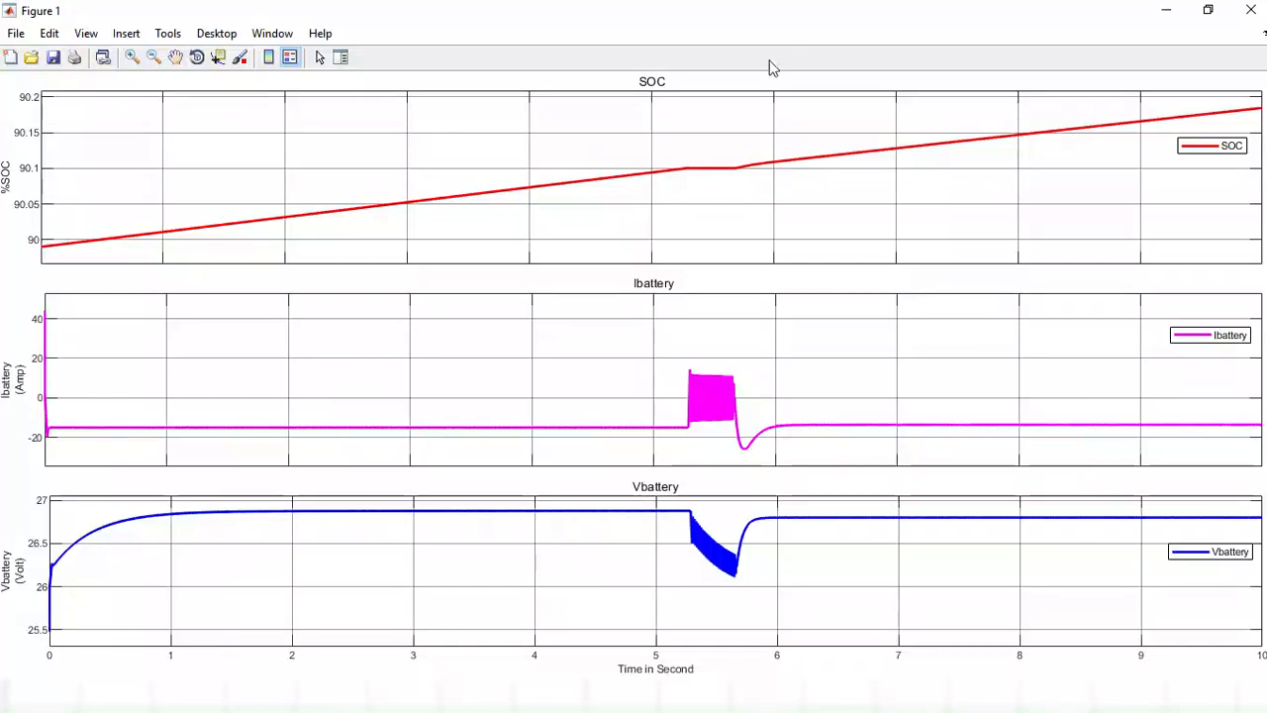
left_click(962, 20)
Open the axes properties and set the SOC plot's font to Times New Roman.
left_click(50, 34)
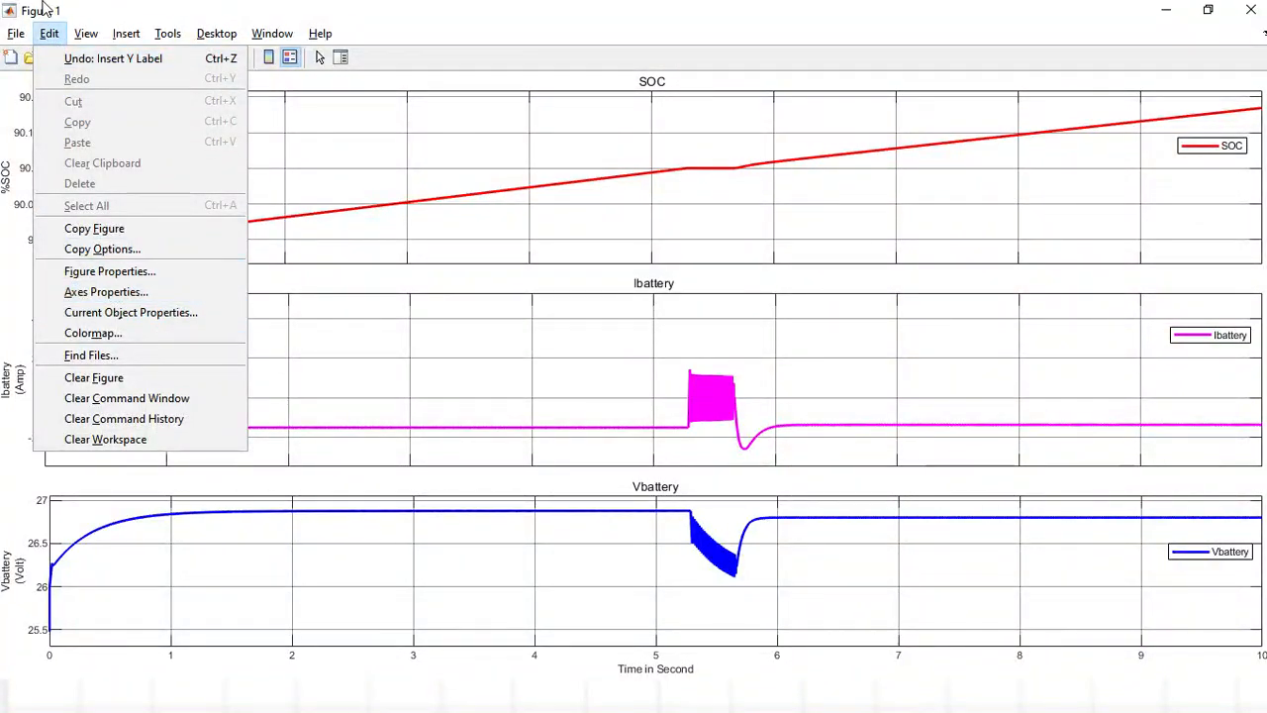
left_click(106, 292)
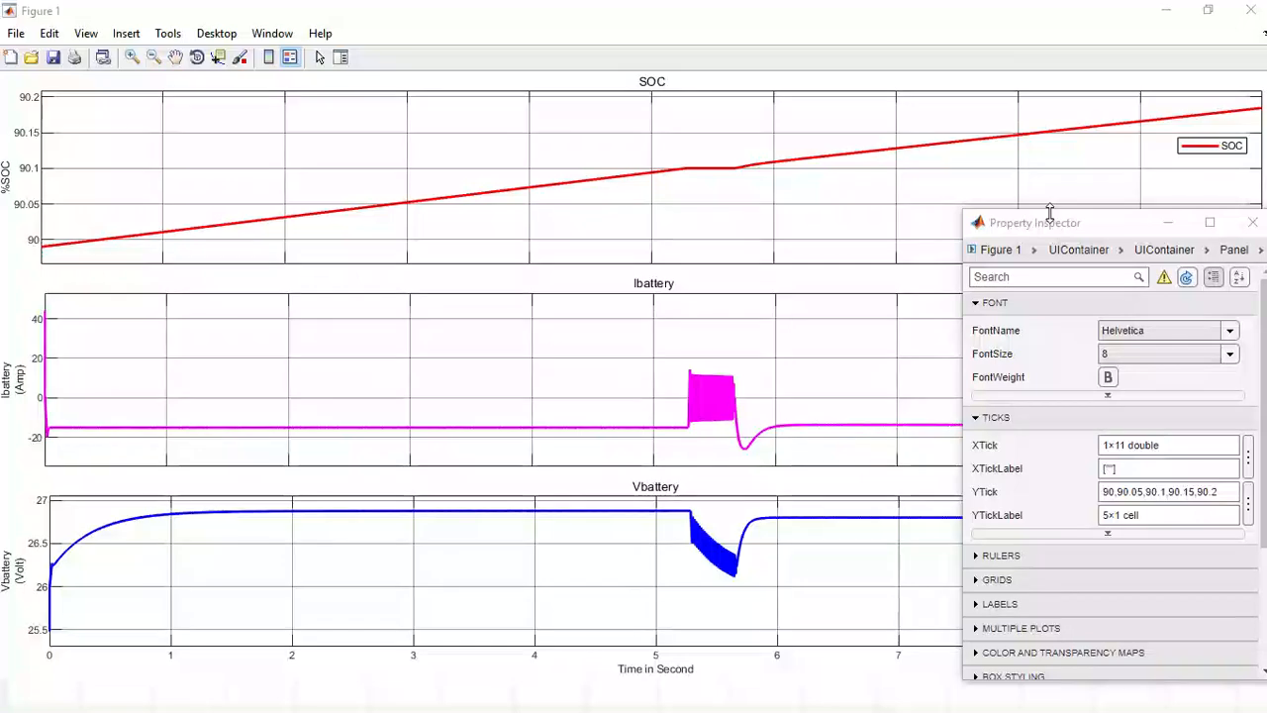
left_click_drag(1052, 227, 1036, 158)
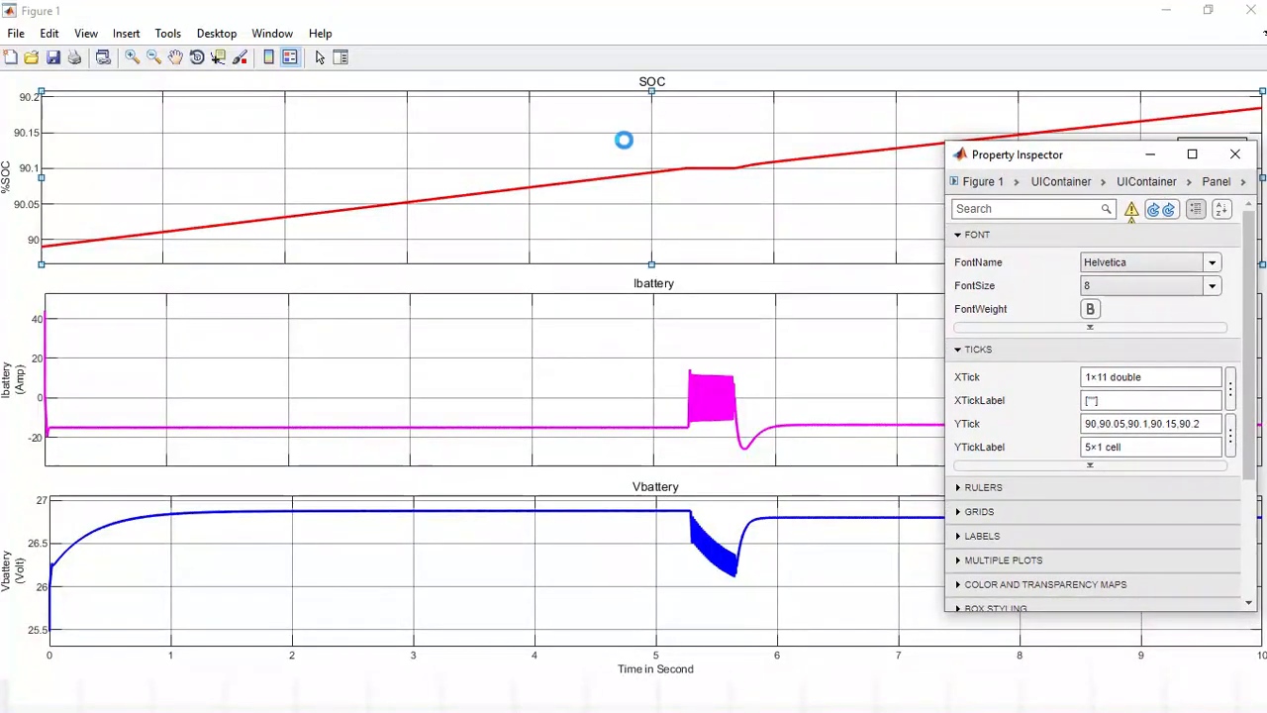
left_click(560, 149)
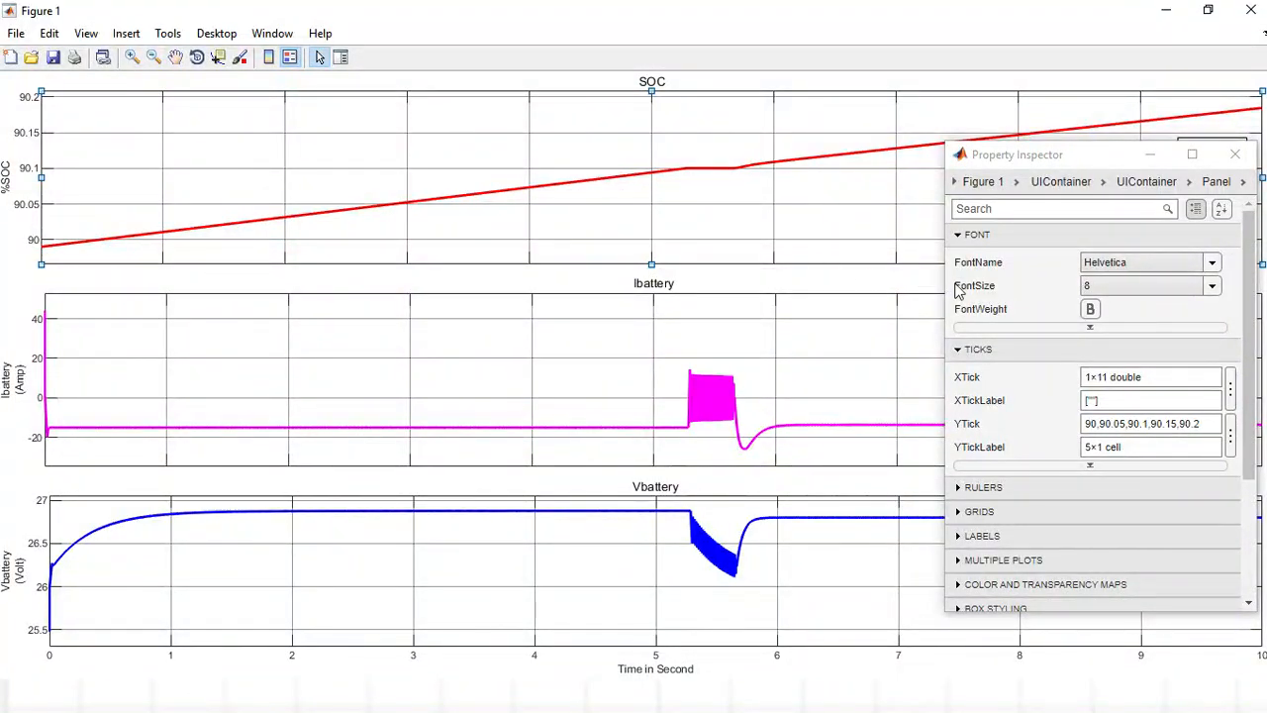
left_click(1211, 263)
type("Times")
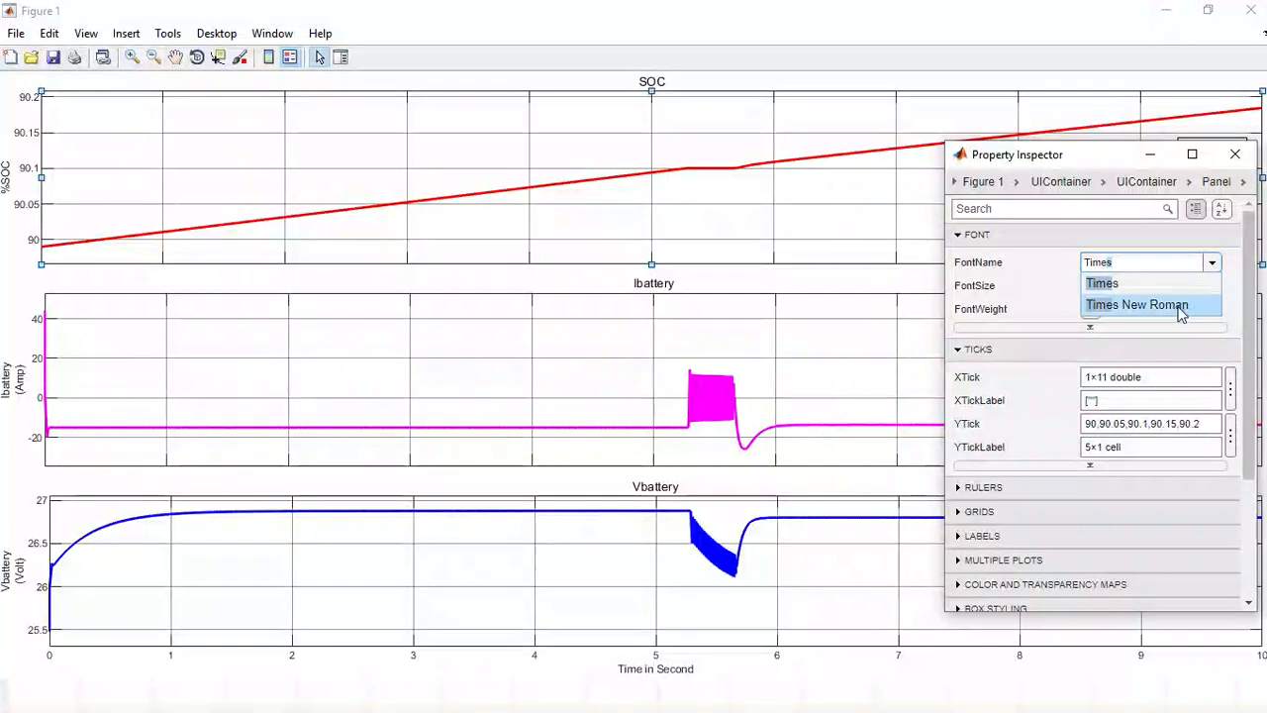
left_click(1180, 304)
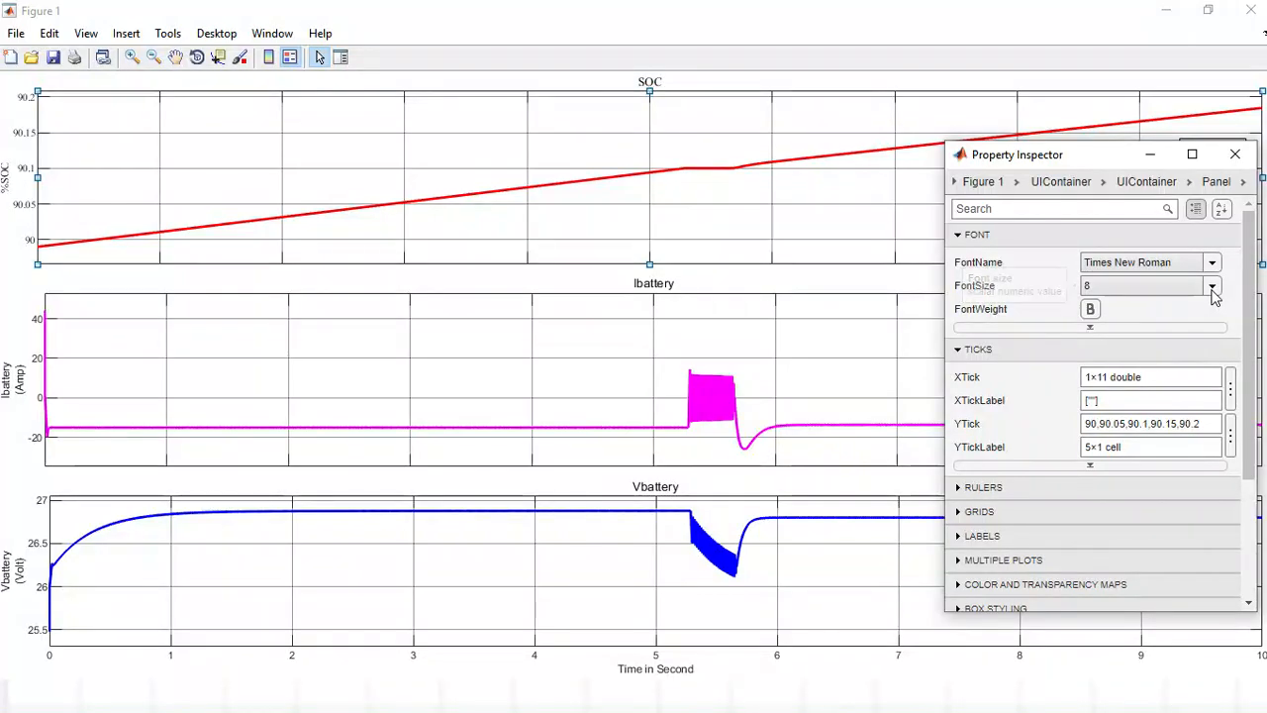
Set the SOC plot's font size to 18 and make both its axis text and its title bold.
left_click(1213, 288)
left_click(1114, 416)
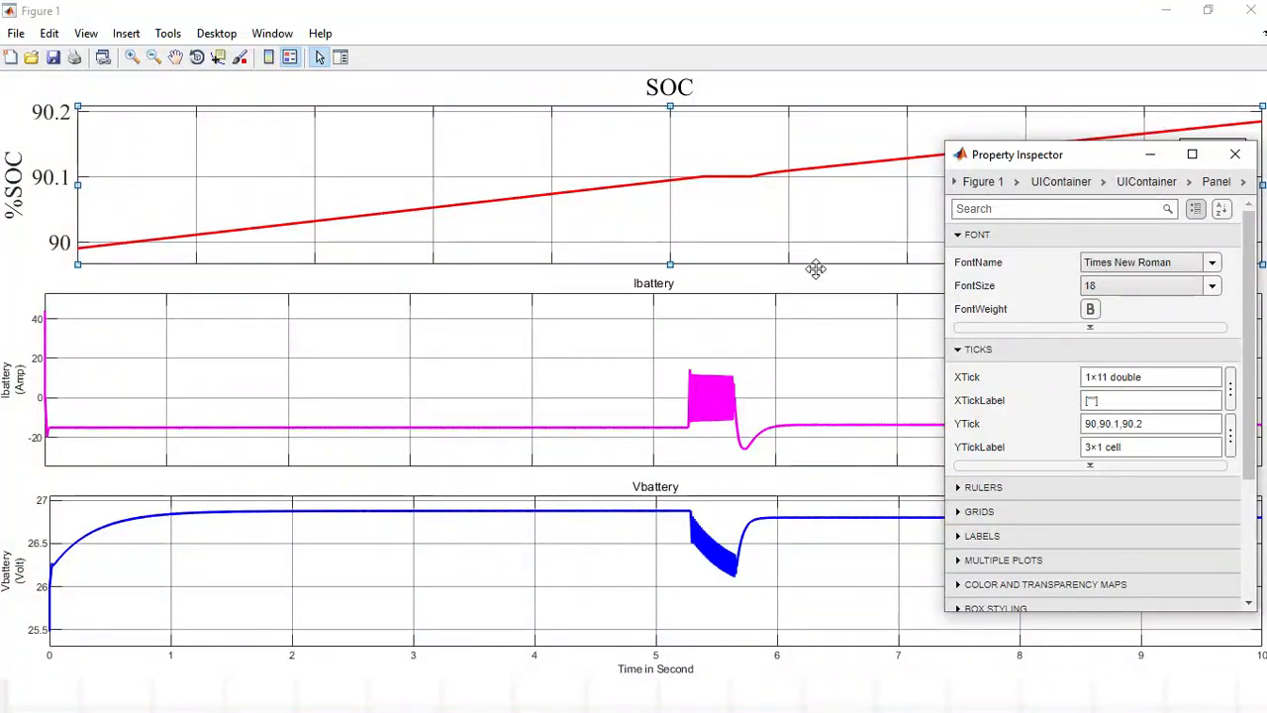
left_click(1090, 308)
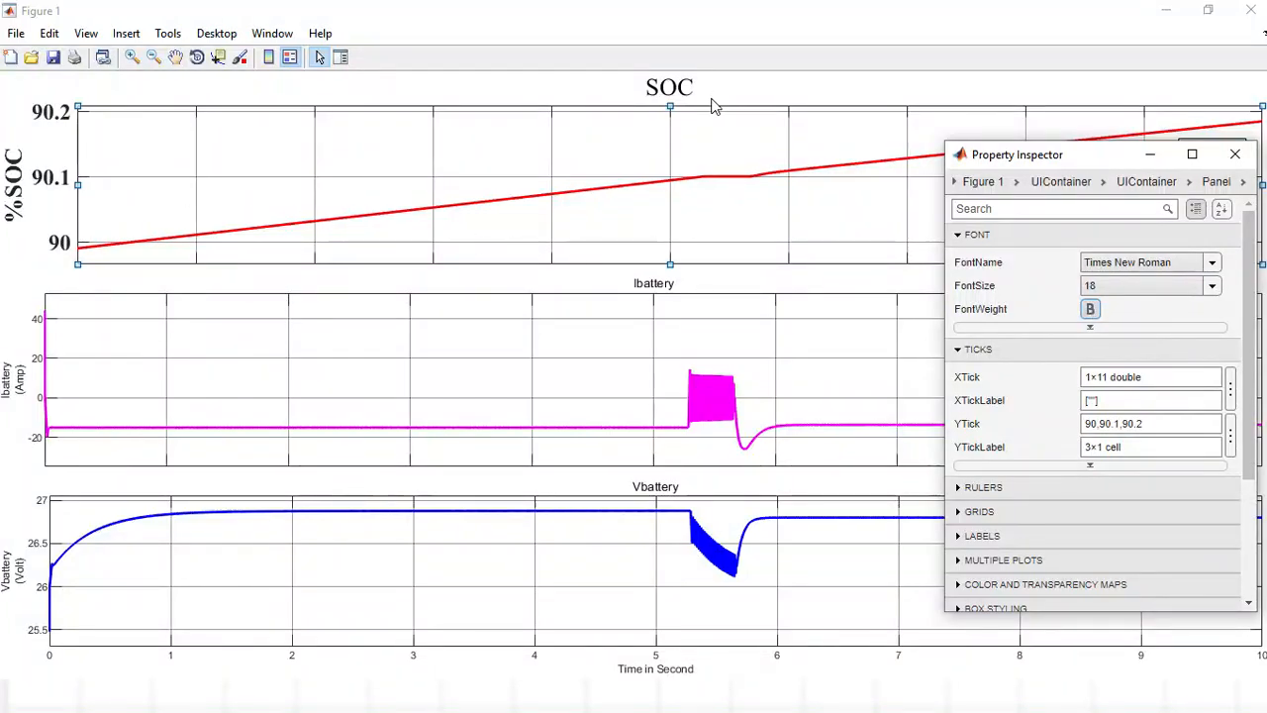
left_click(676, 94)
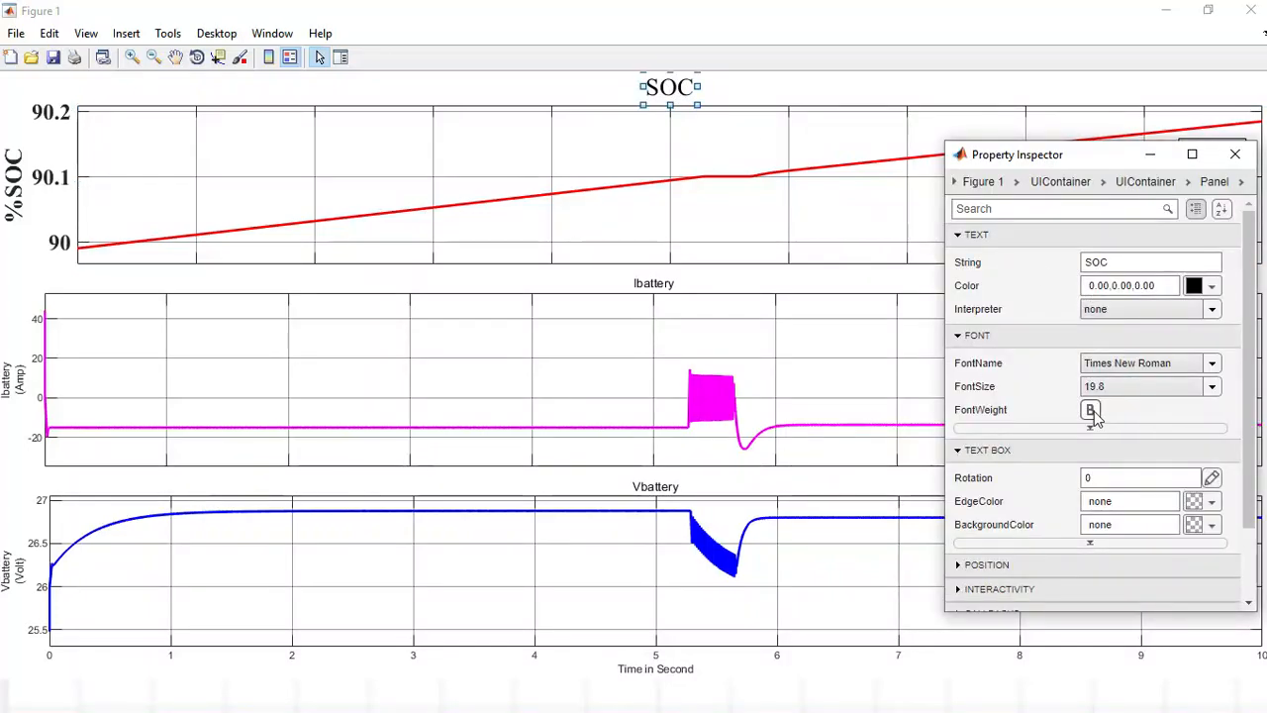
left_click(1091, 410)
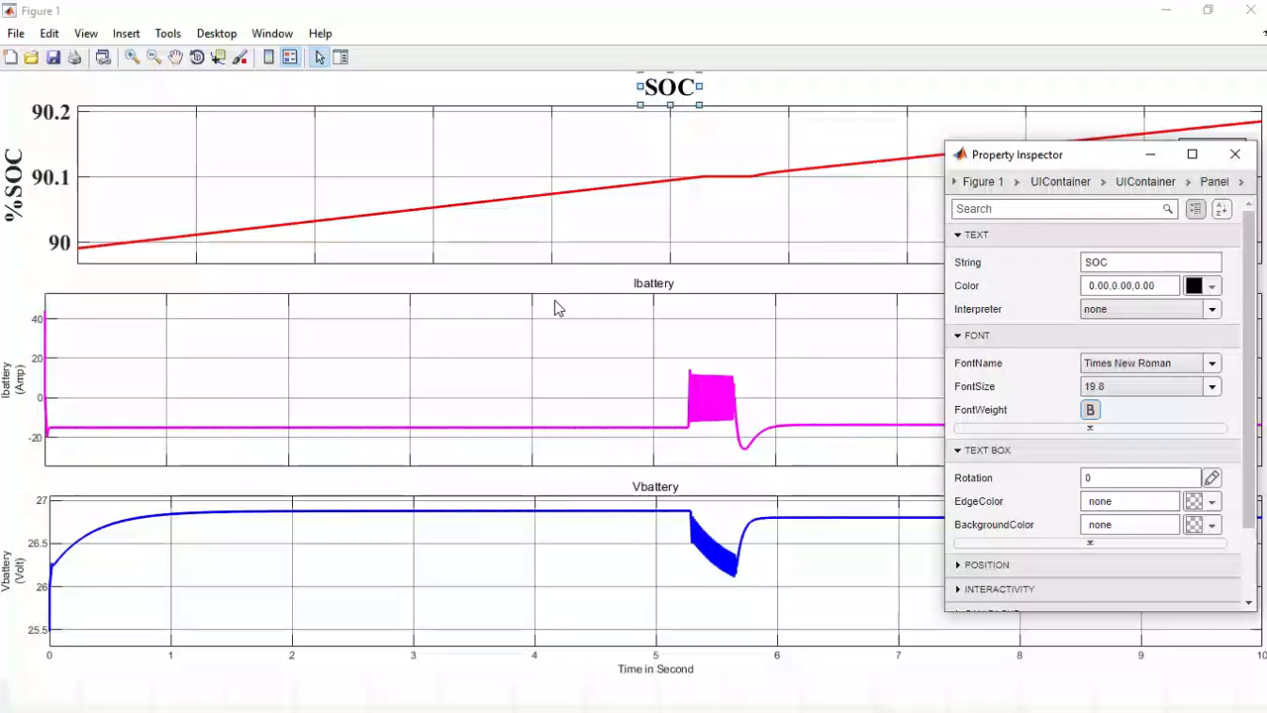
Format the Ibattery plot's axis text as bold Times New Roman, size 18, and make its title bold.
left_click(552, 348)
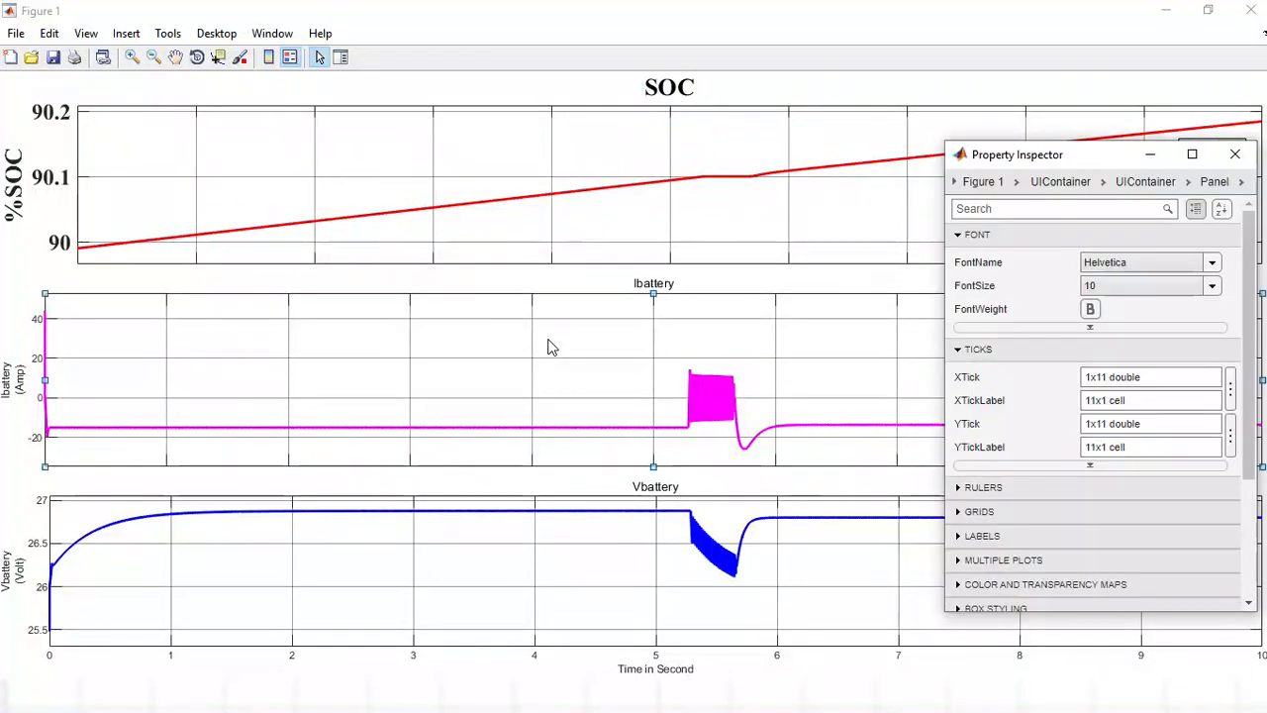
left_click(1212, 262)
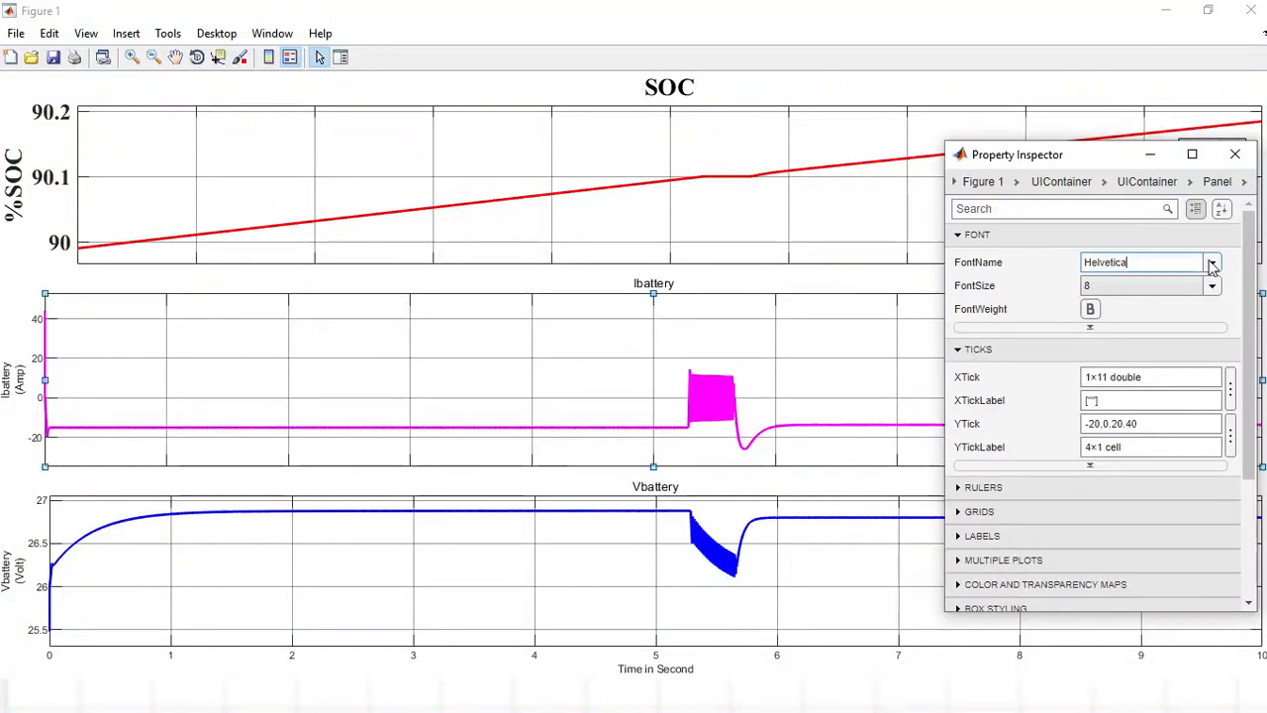
type("Times")
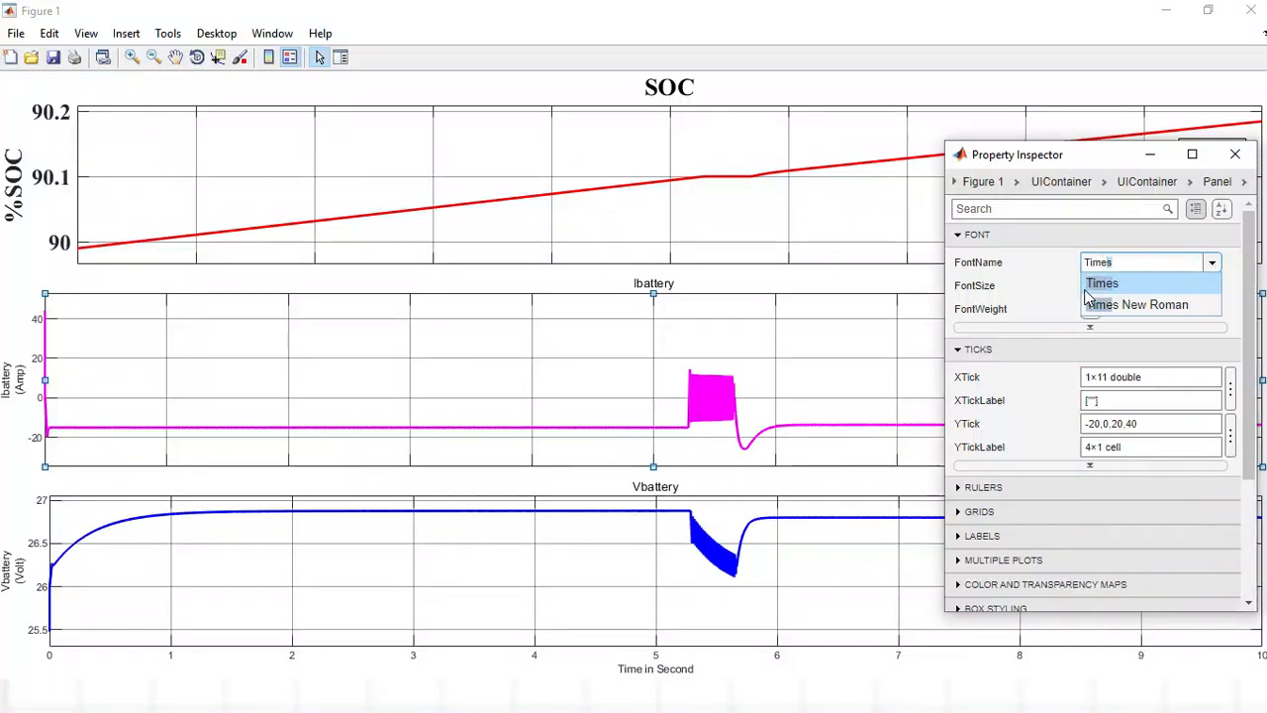
left_click(1106, 306)
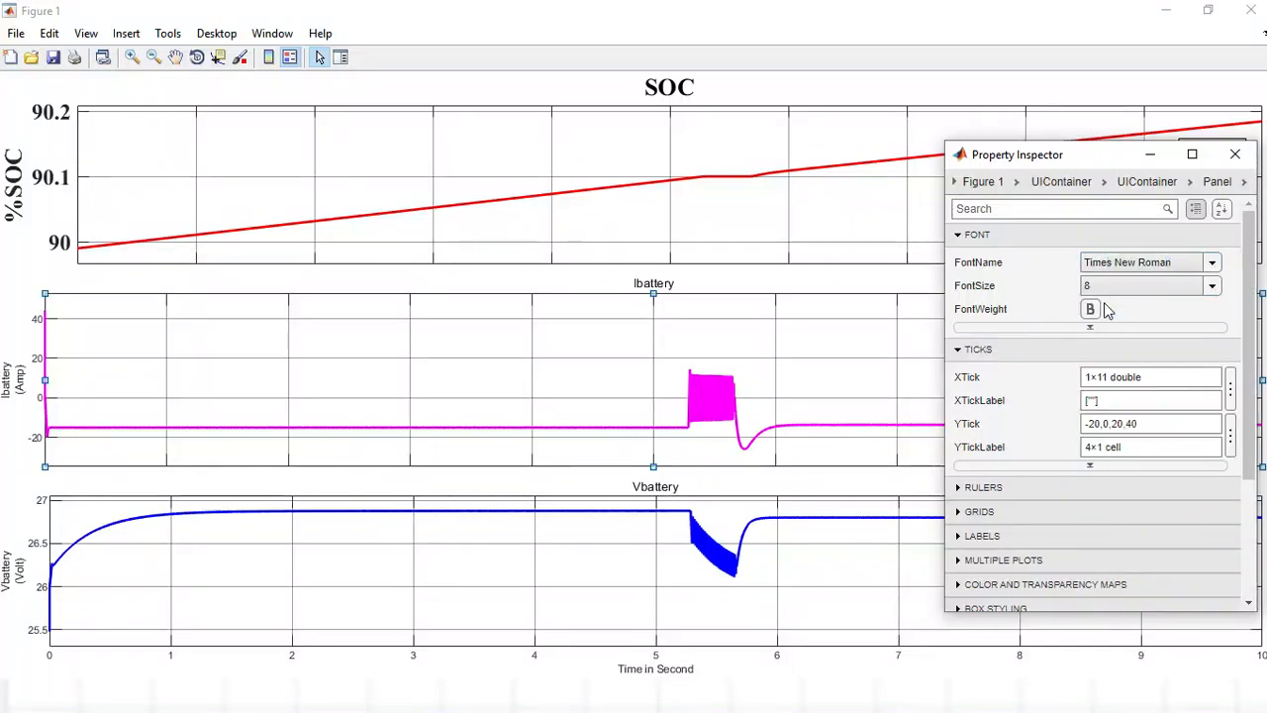
left_click(1213, 286)
left_click(1119, 419)
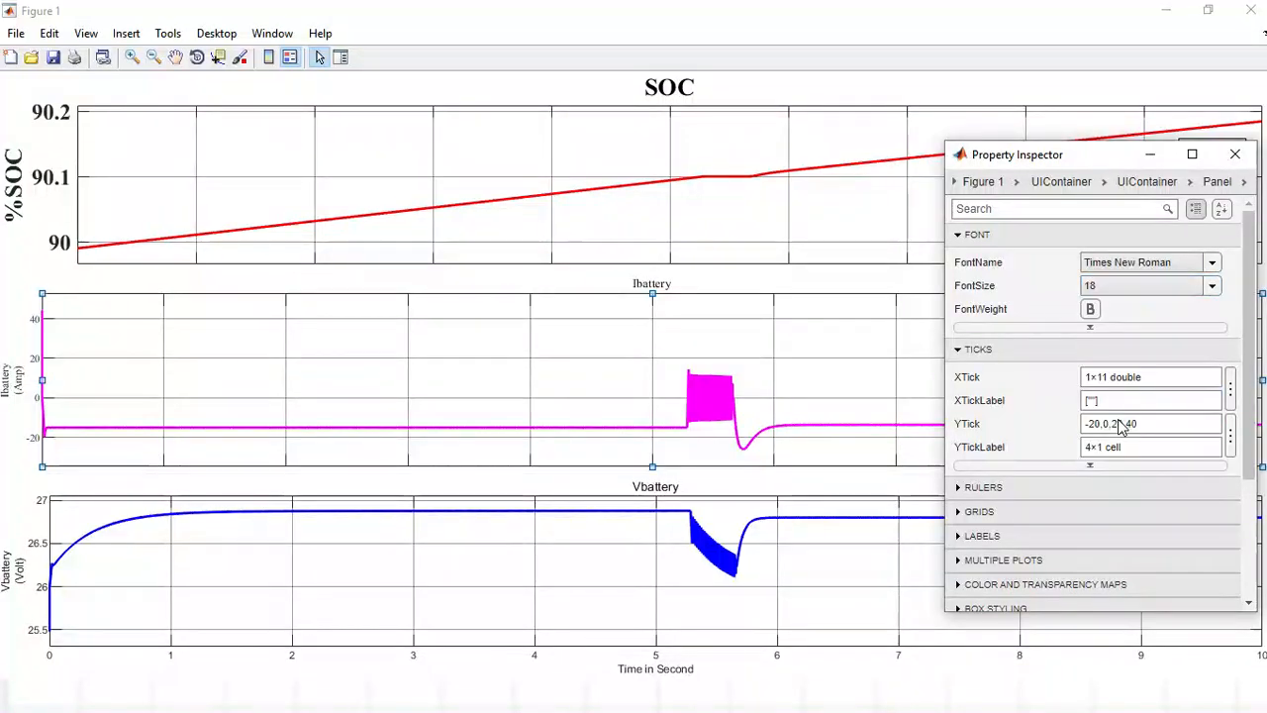
left_click(1093, 311)
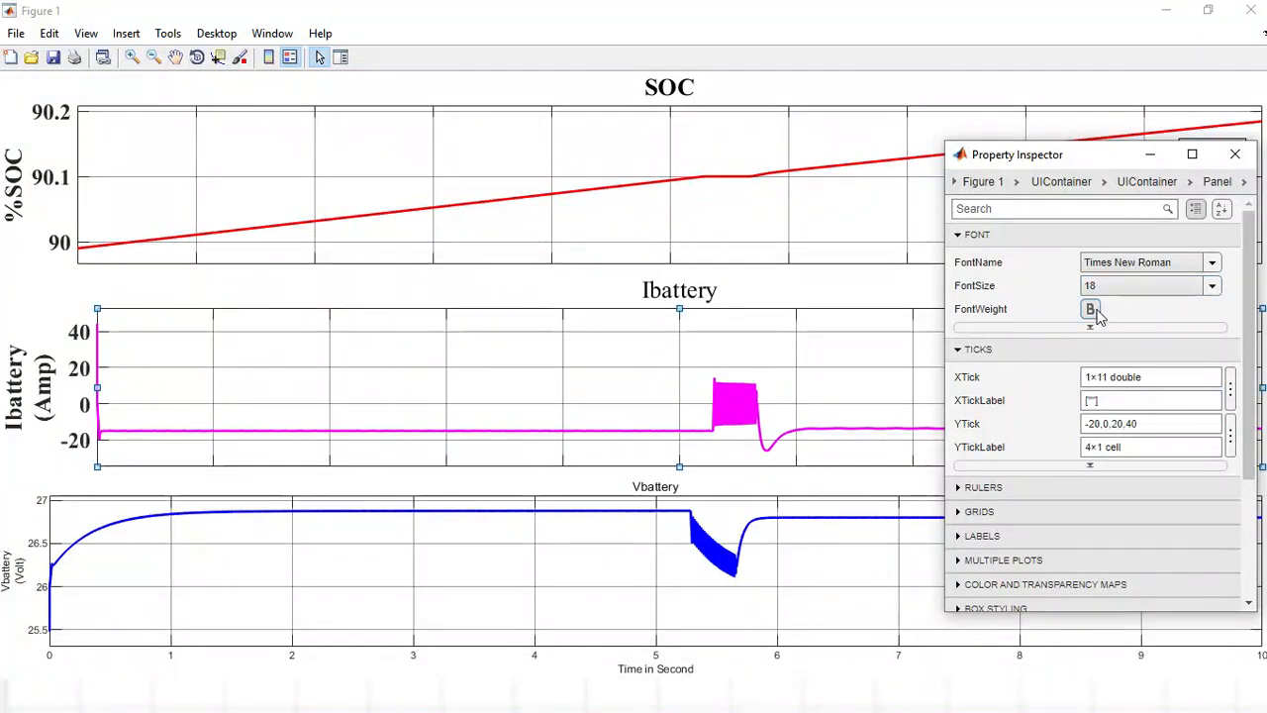
left_click(699, 293)
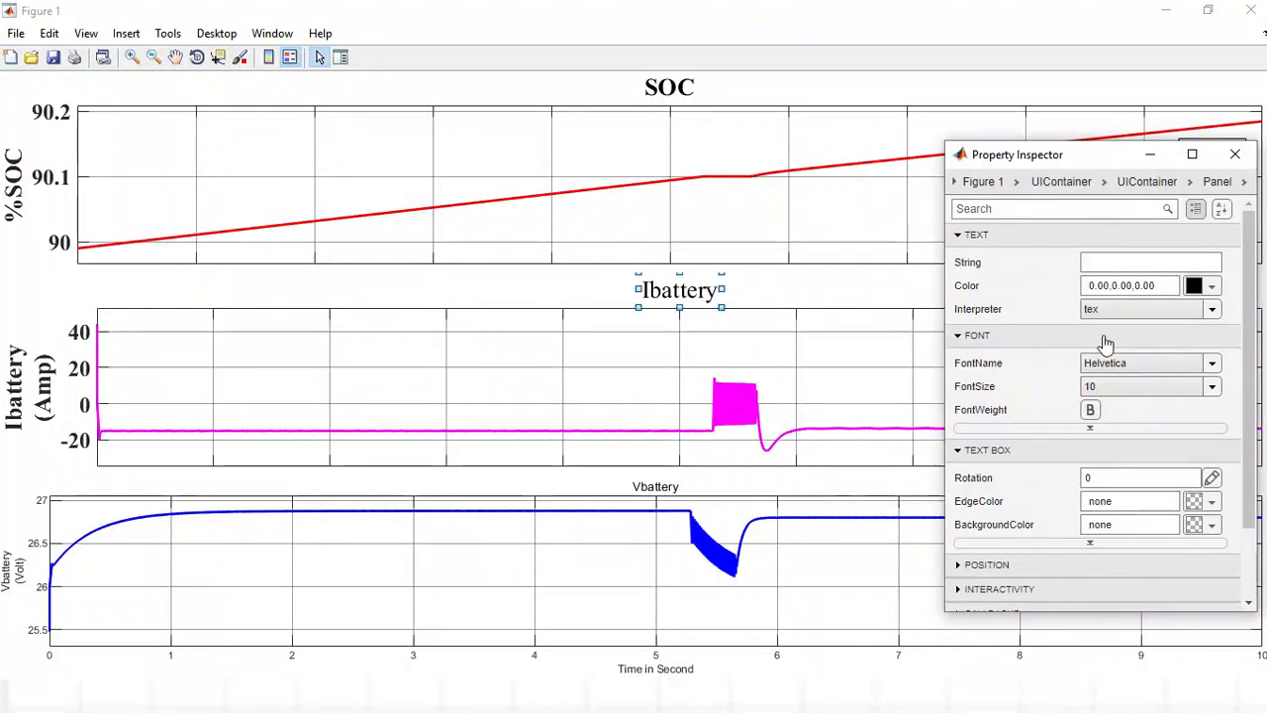
left_click(1091, 410)
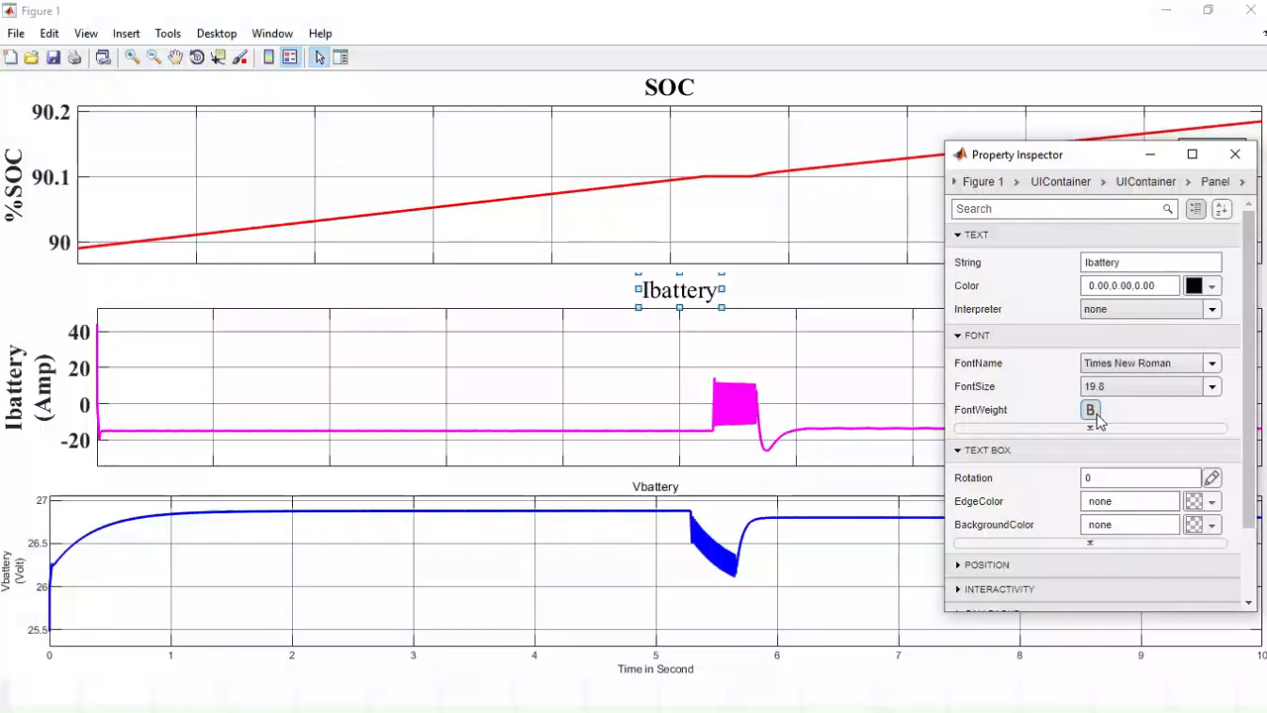
Format the Vbattery plot's axis text as bold Times New Roman, size 18, make its title bold and minimize the property inspector.
left_click(595, 556)
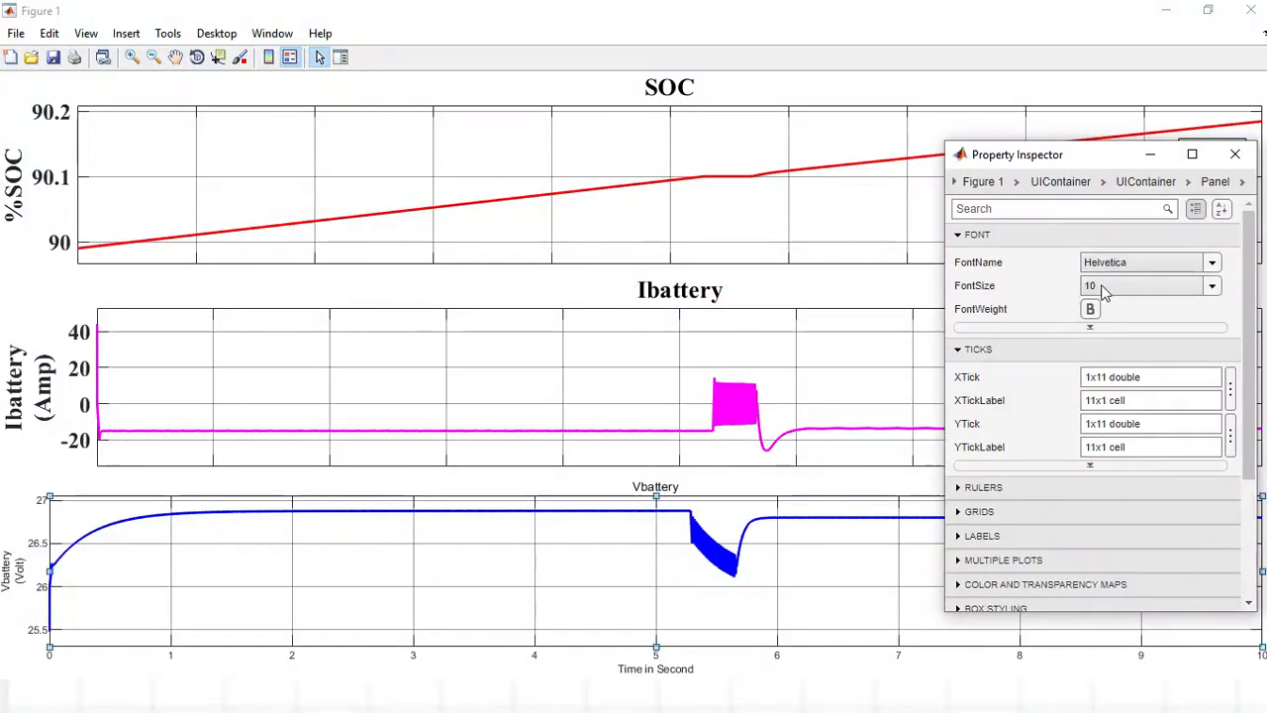
left_click(1208, 265)
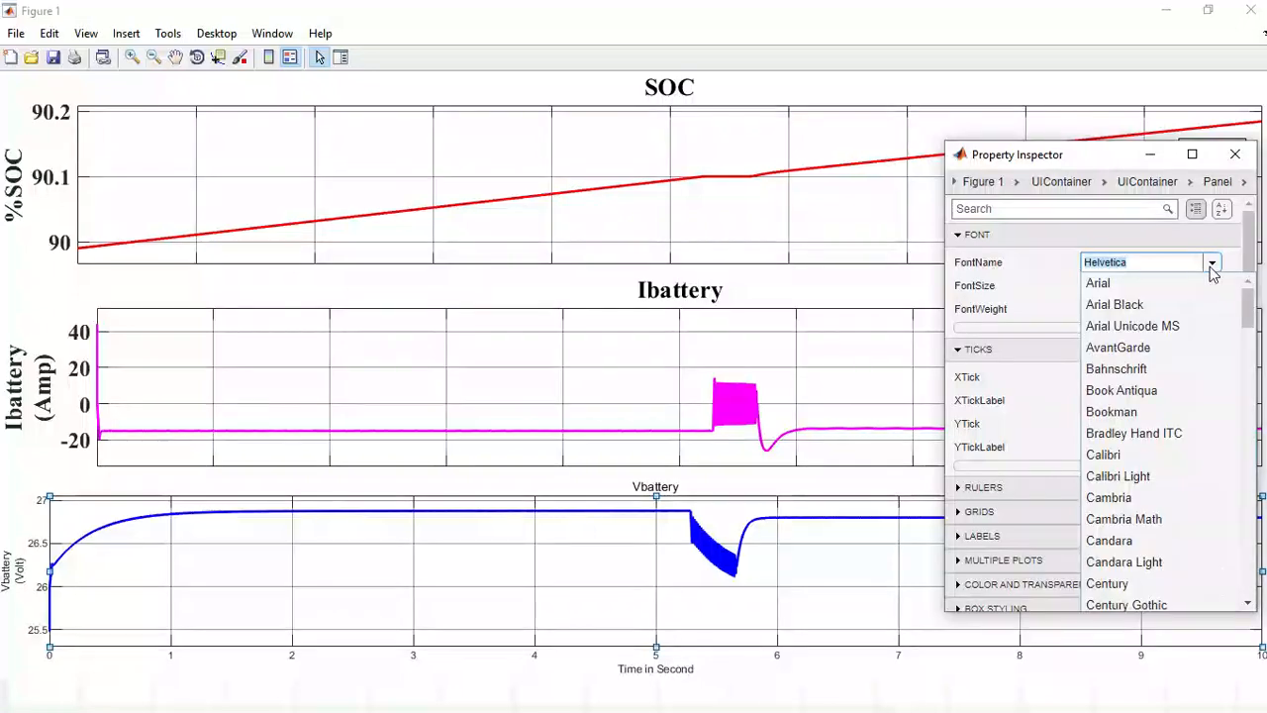
type("Times")
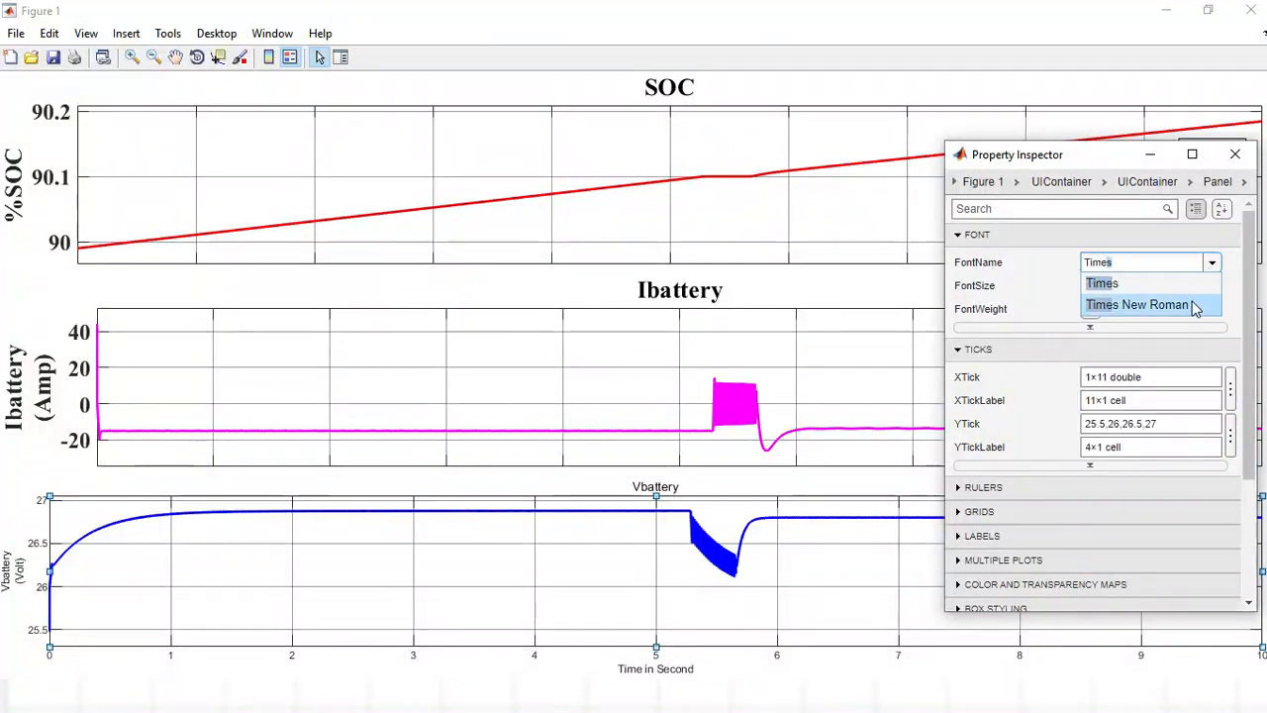
left_click(1196, 301)
left_click(1212, 286)
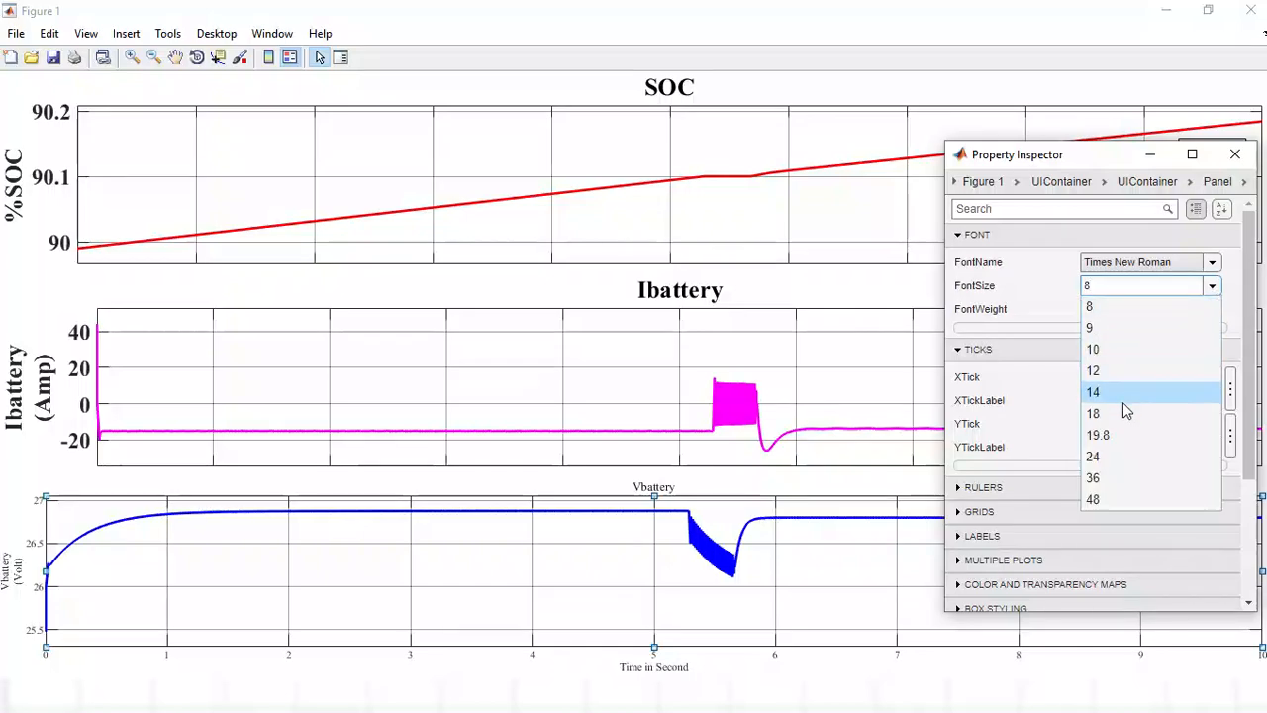
left_click(1118, 424)
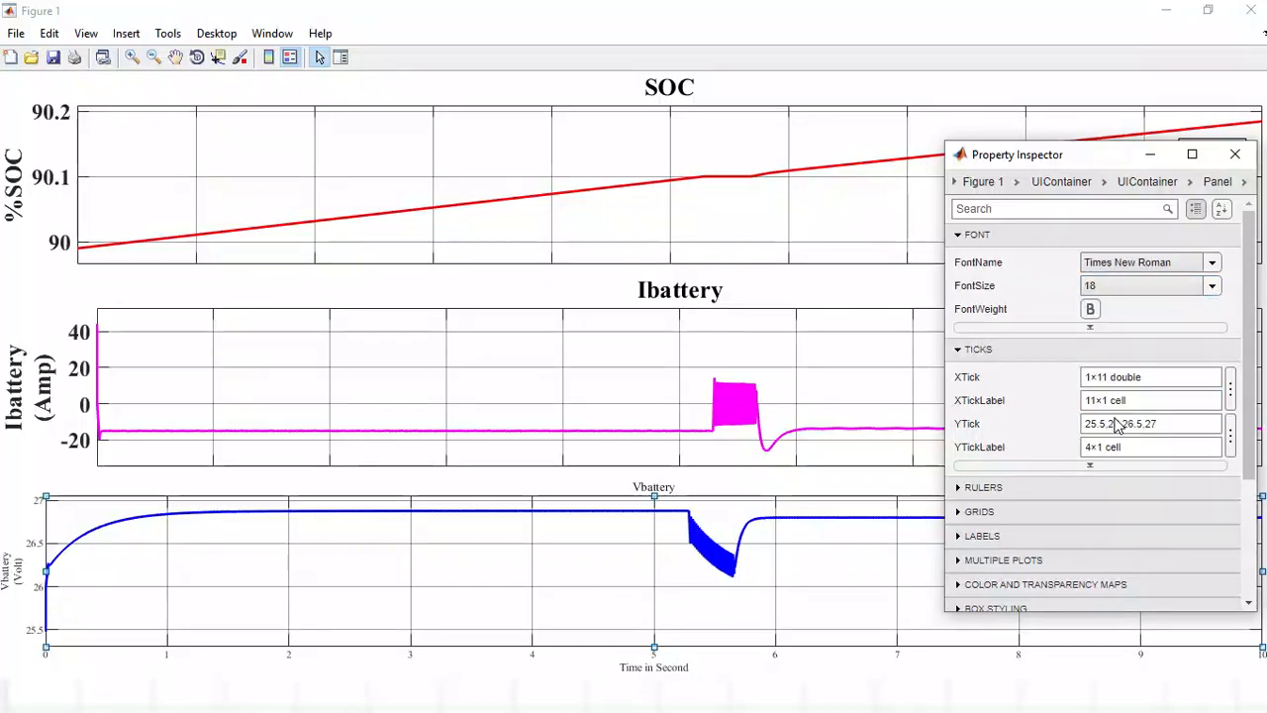
left_click(1090, 310)
left_click(678, 495)
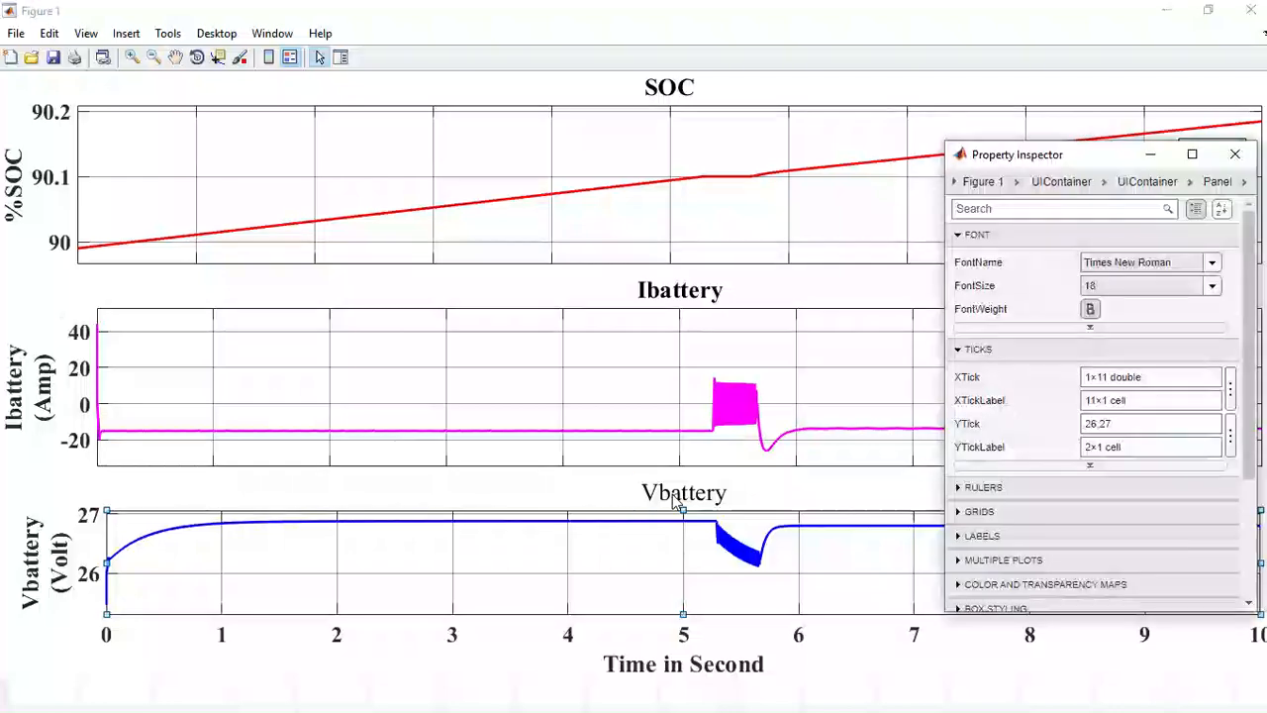
left_click(1088, 414)
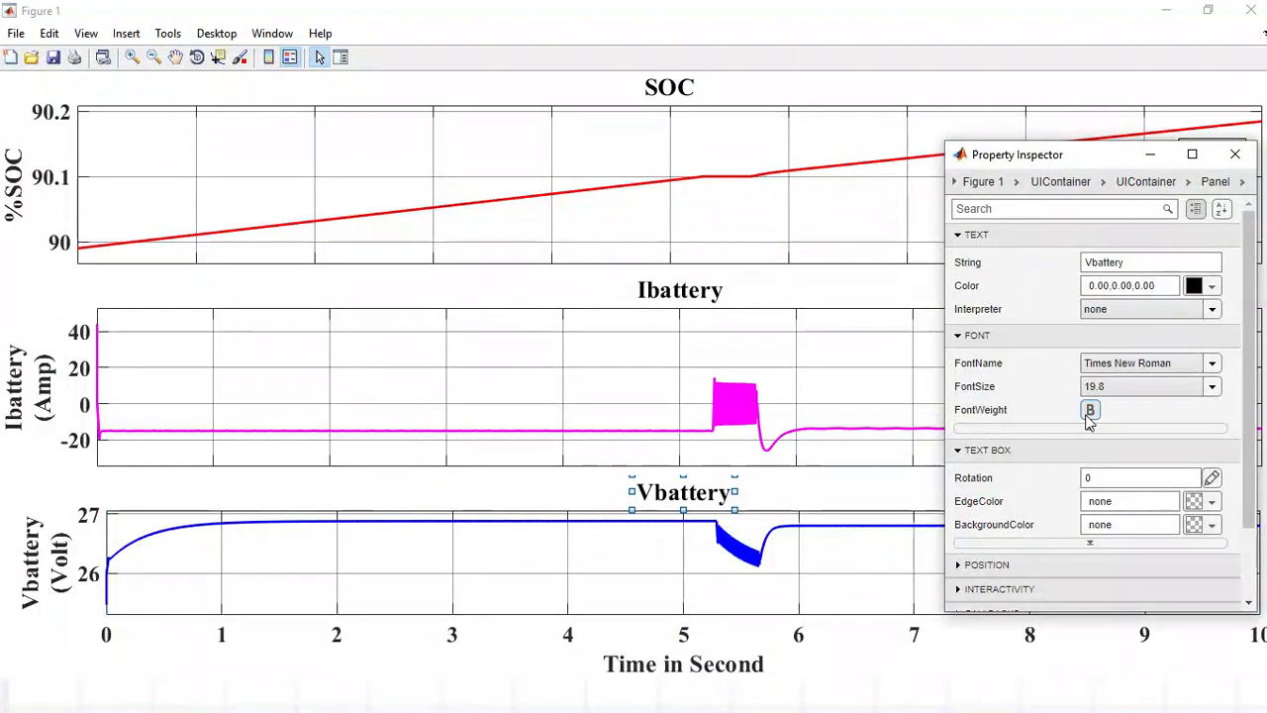
left_click(1147, 156)
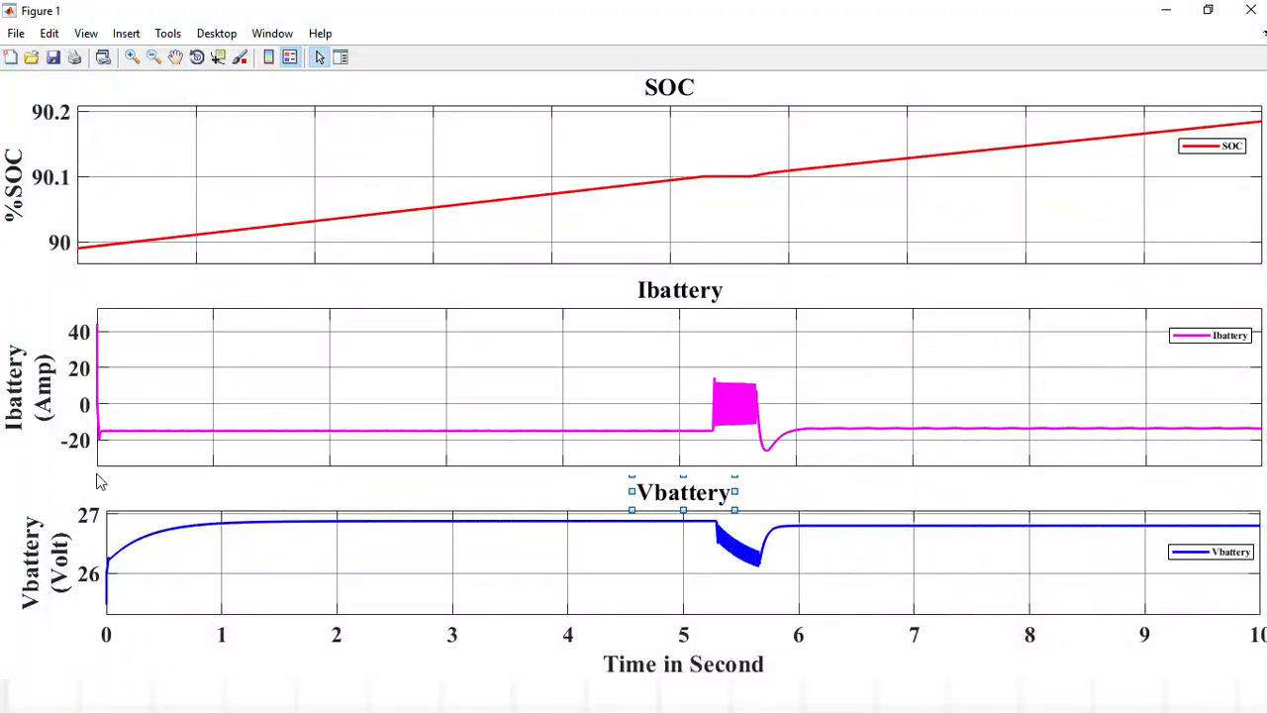
Resize the SOC plot so that its left edge lines up with the left edge of the Ibattery plot.
left_click(86, 224)
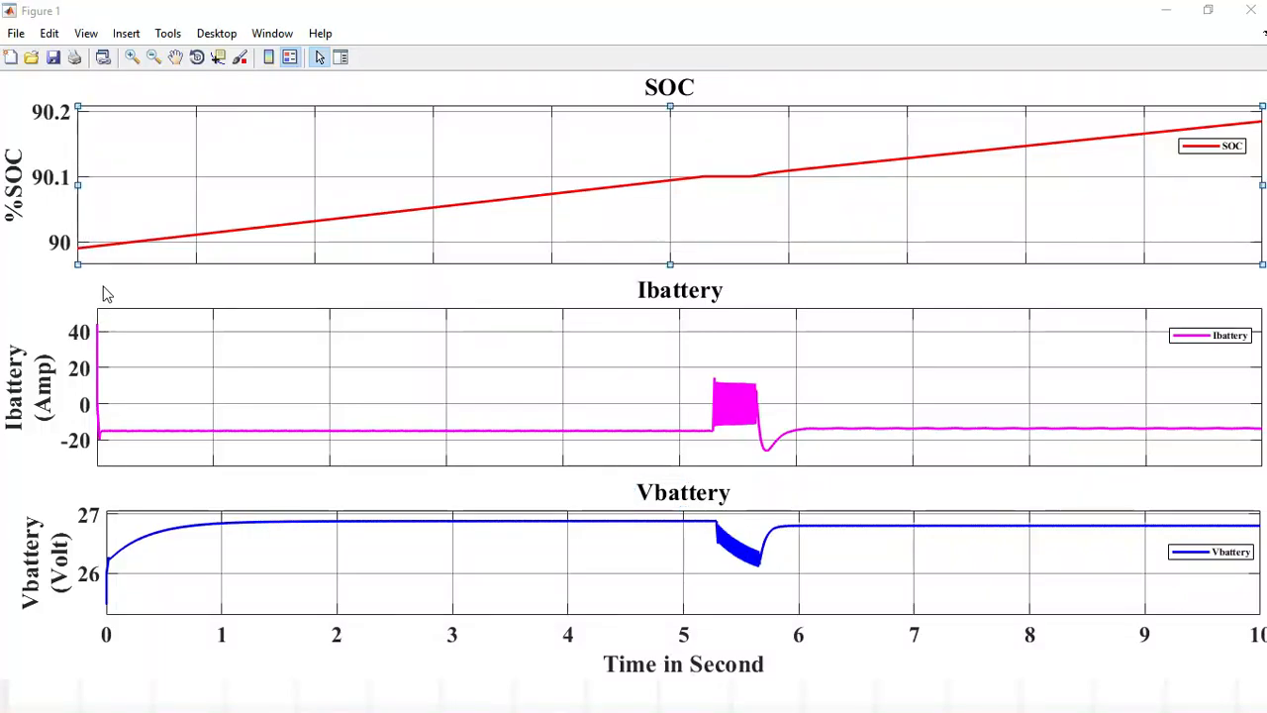
left_click_drag(77, 186, 98, 189)
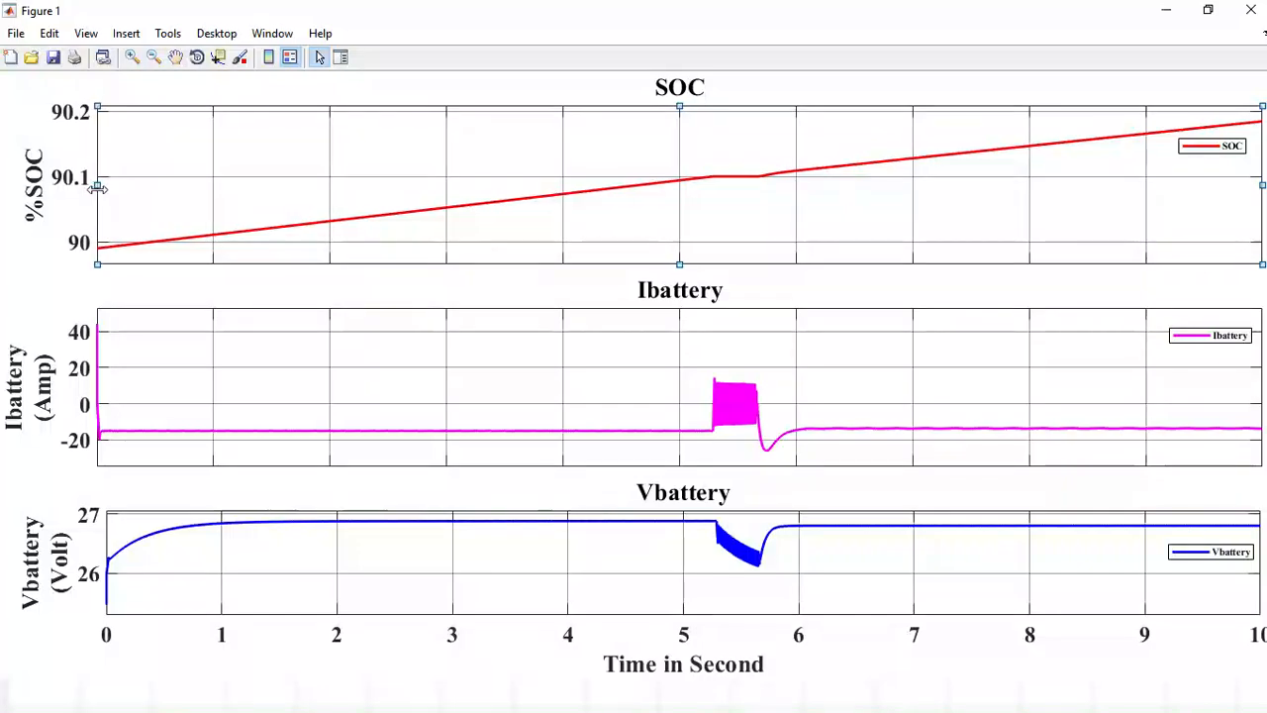
left_click(154, 287)
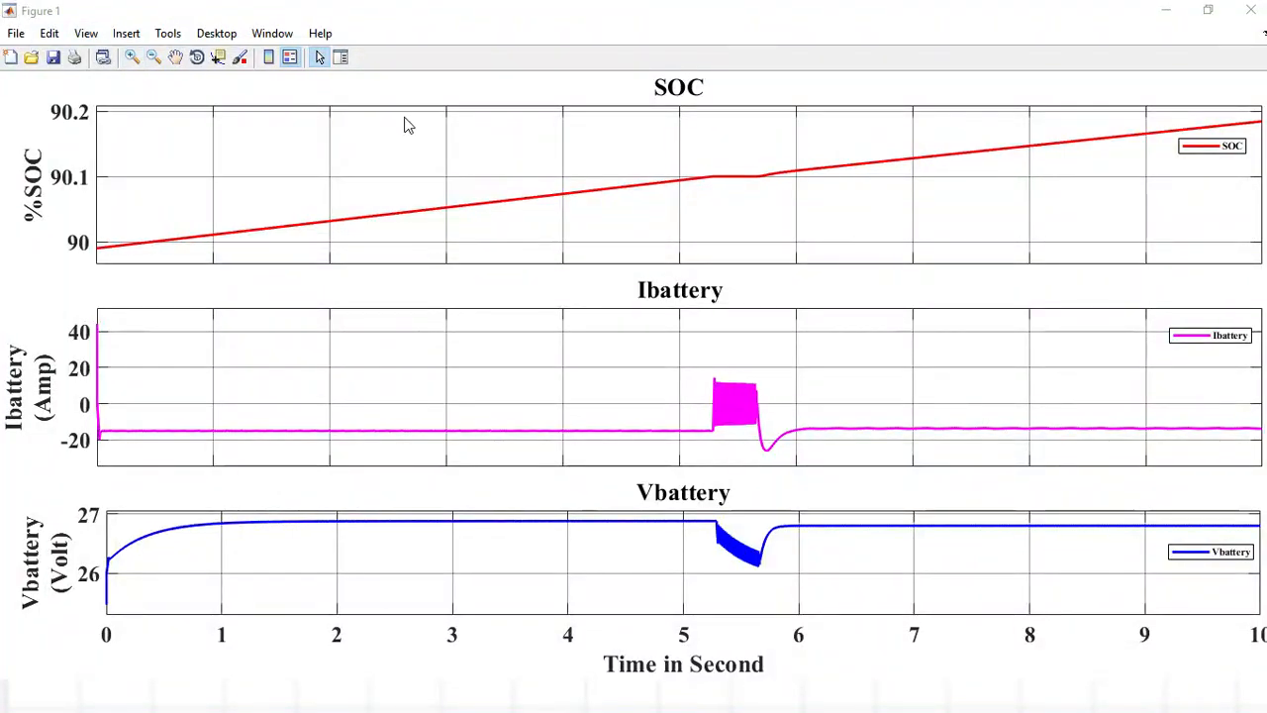
Start saving the figure as a new file and clear the suggested file name.
left_click(17, 34)
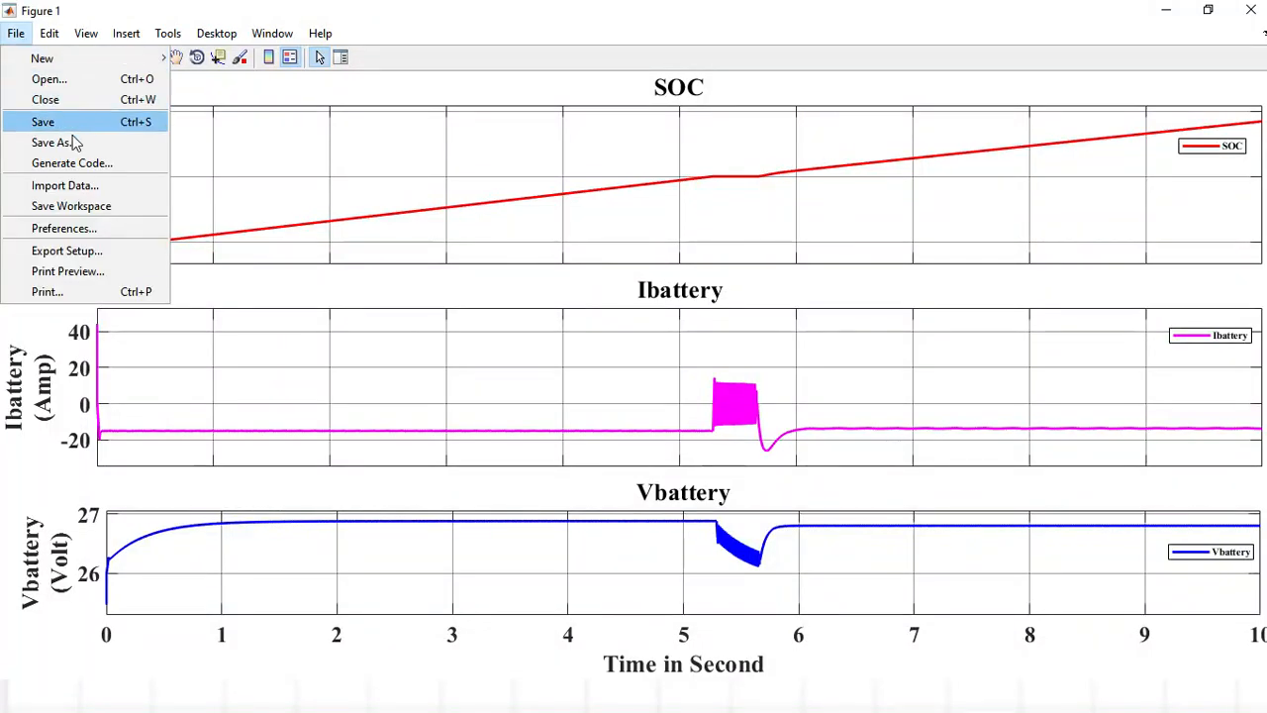
left_click(72, 146)
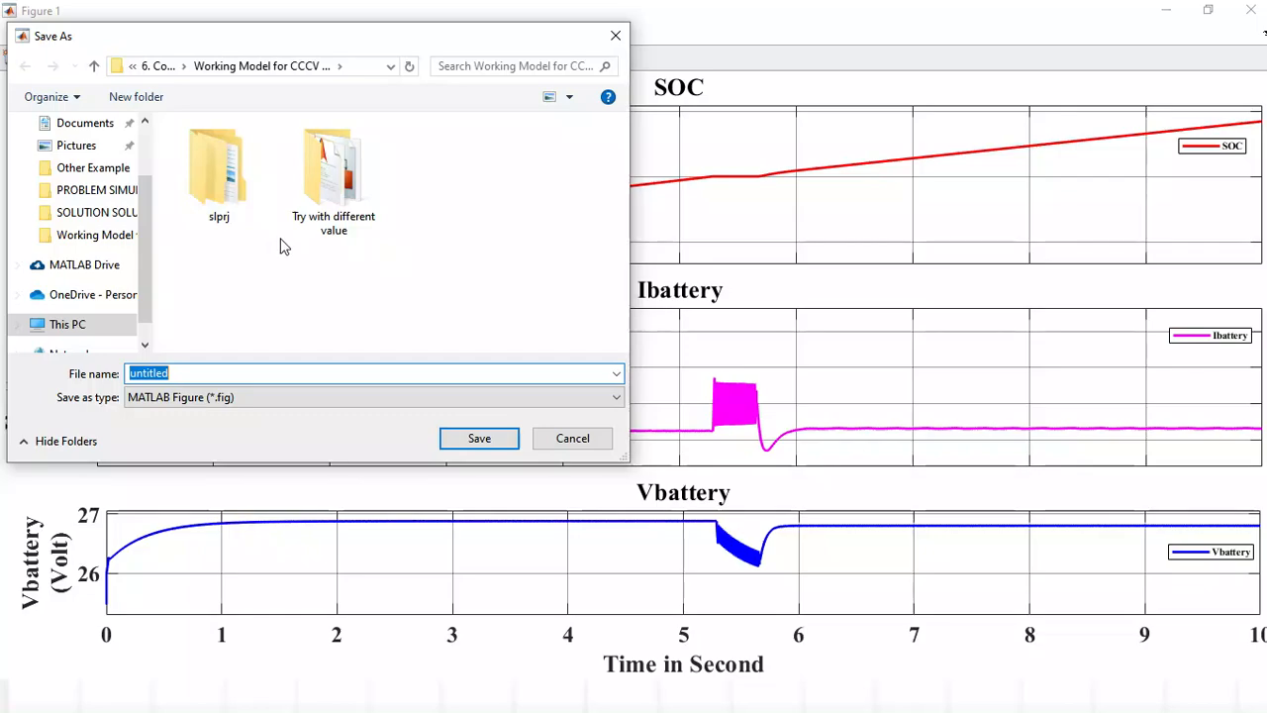
left_click(199, 374)
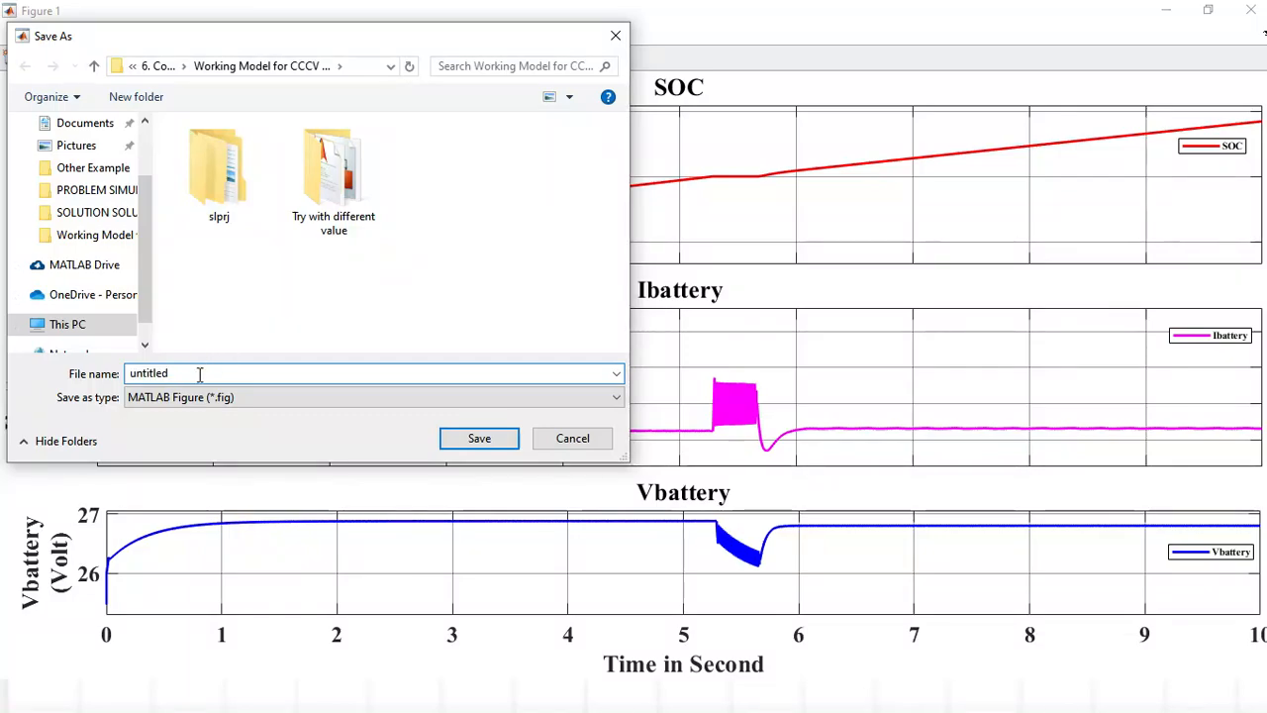
key("BackSpace")
key("BackSpace")
key("BackSpace")
key("BackSpace")
key("BackSpace")
key("BackSpace")
key("BackSpace")
key("BackSpace")
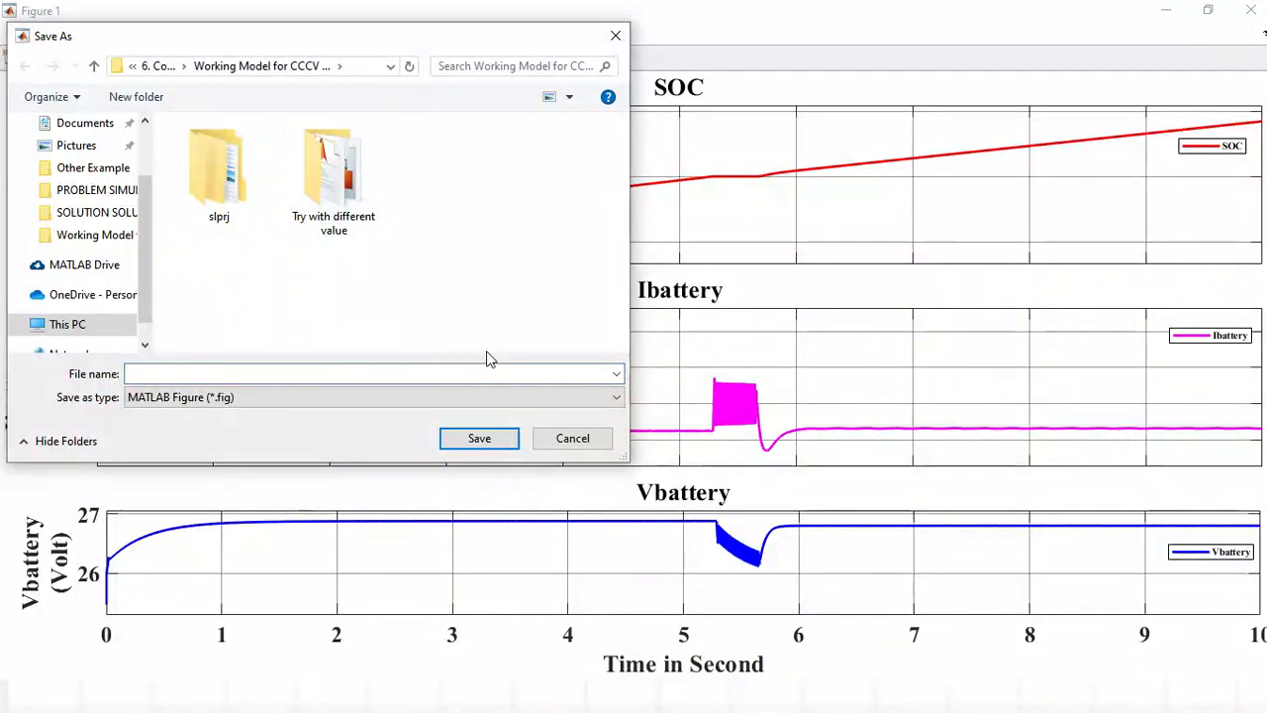
left_click(357, 208)
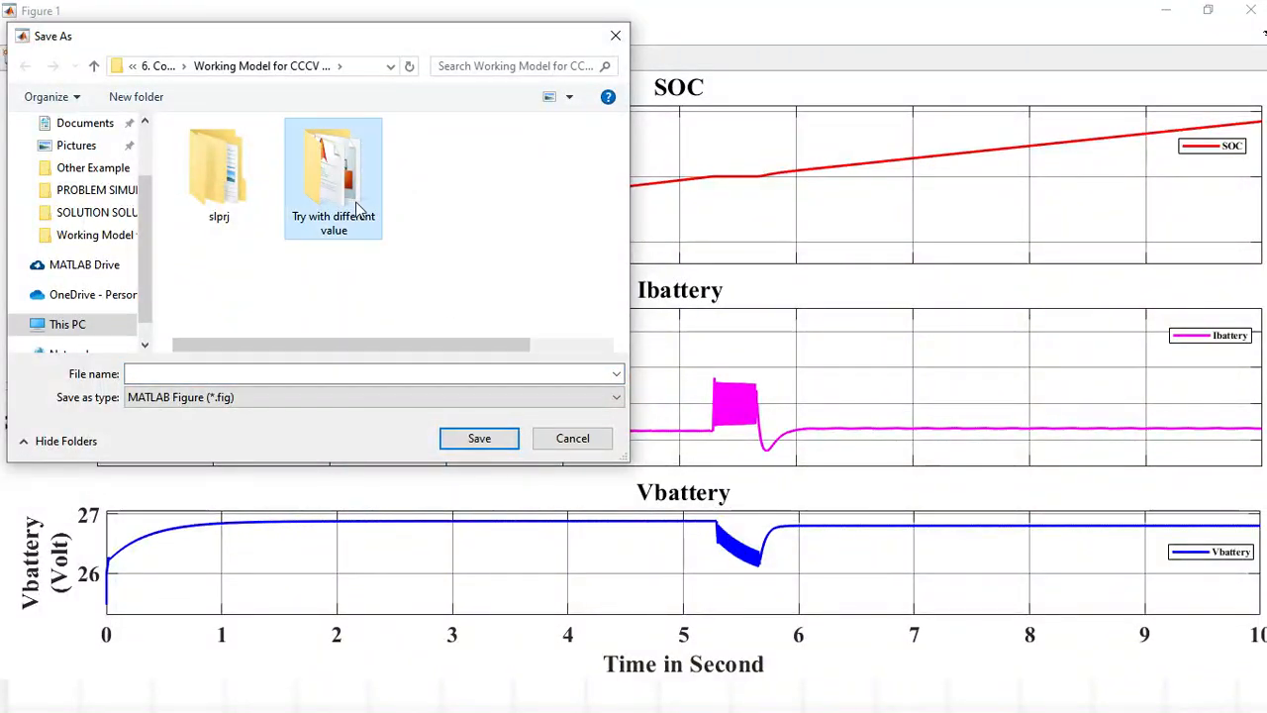
double_click(357, 207)
left_click(27, 67)
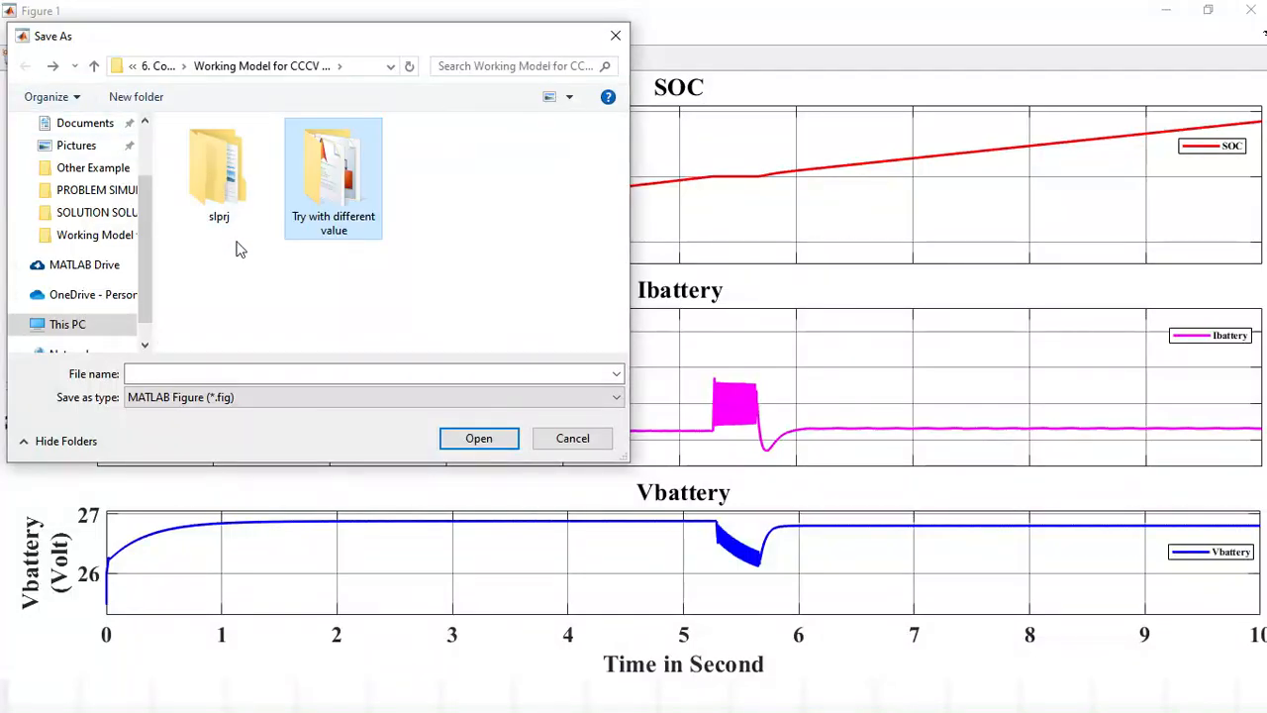
Create a new folder named "photoes" in the working model folder and open it.
left_click(146, 97)
type("photoes")
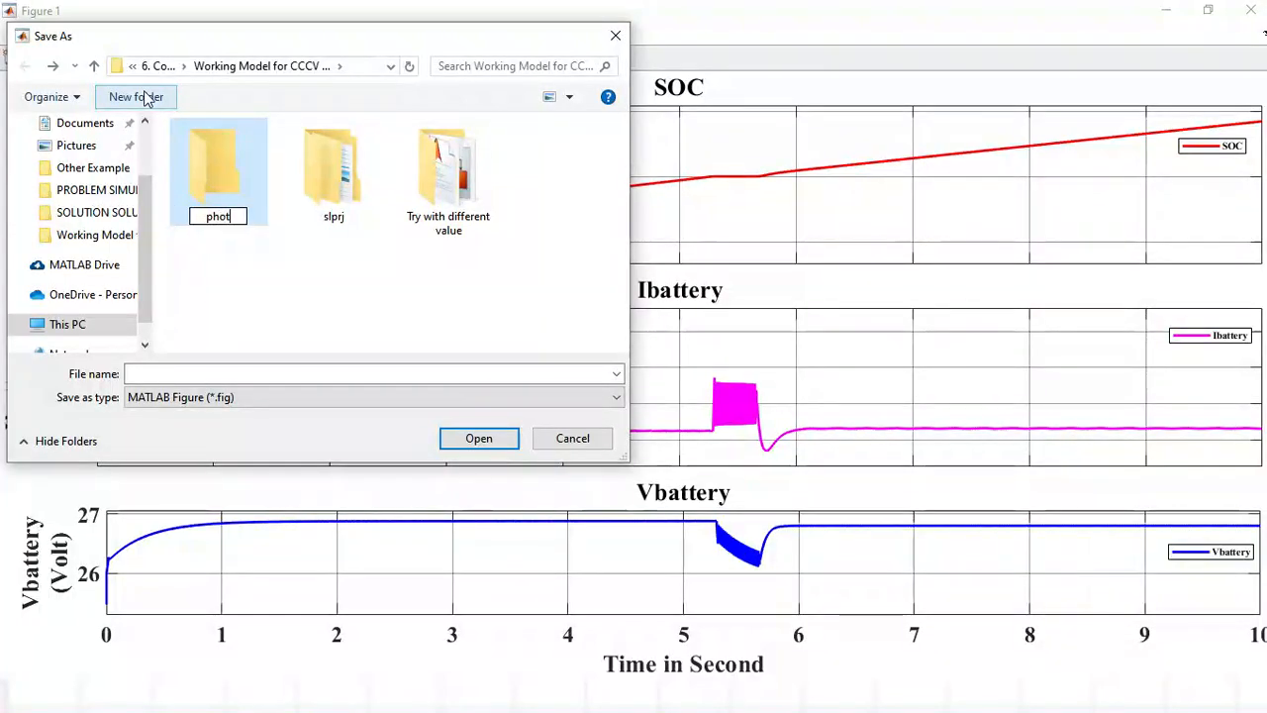
left_click(242, 287)
double_click(219, 198)
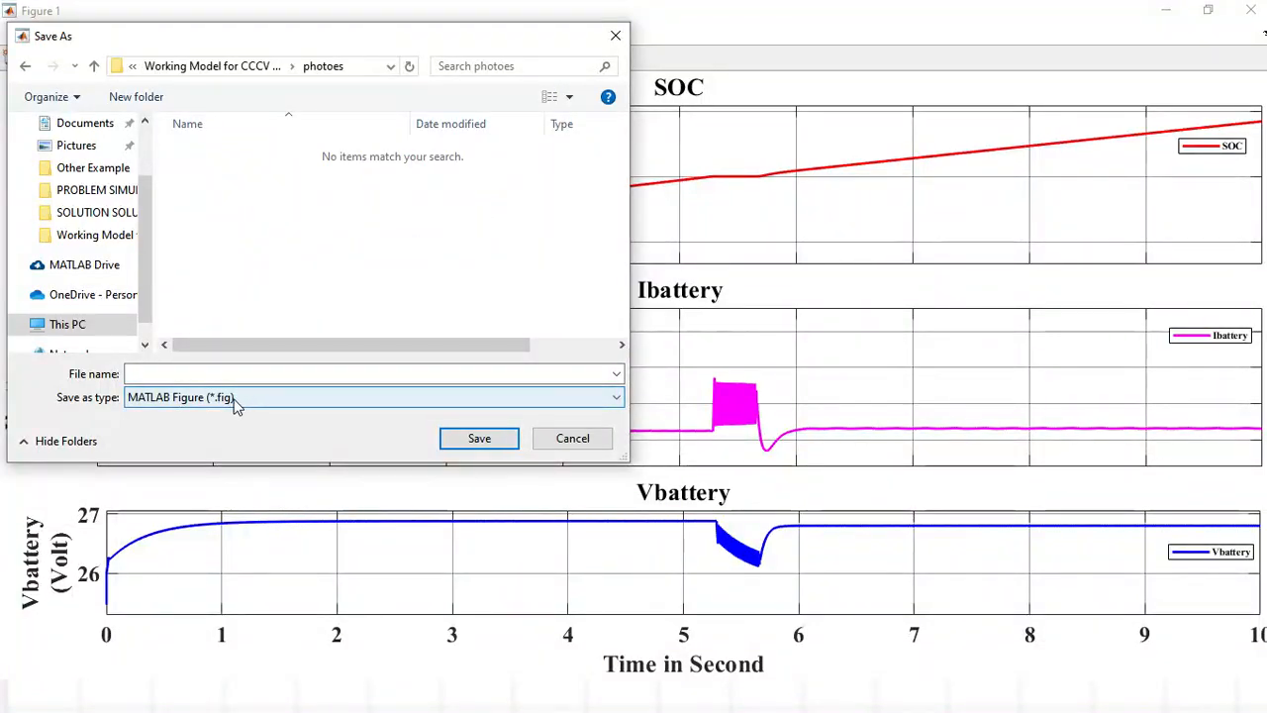
Save the figure in the photoes folder as a JPEG image named "fig1".
left_click(284, 399)
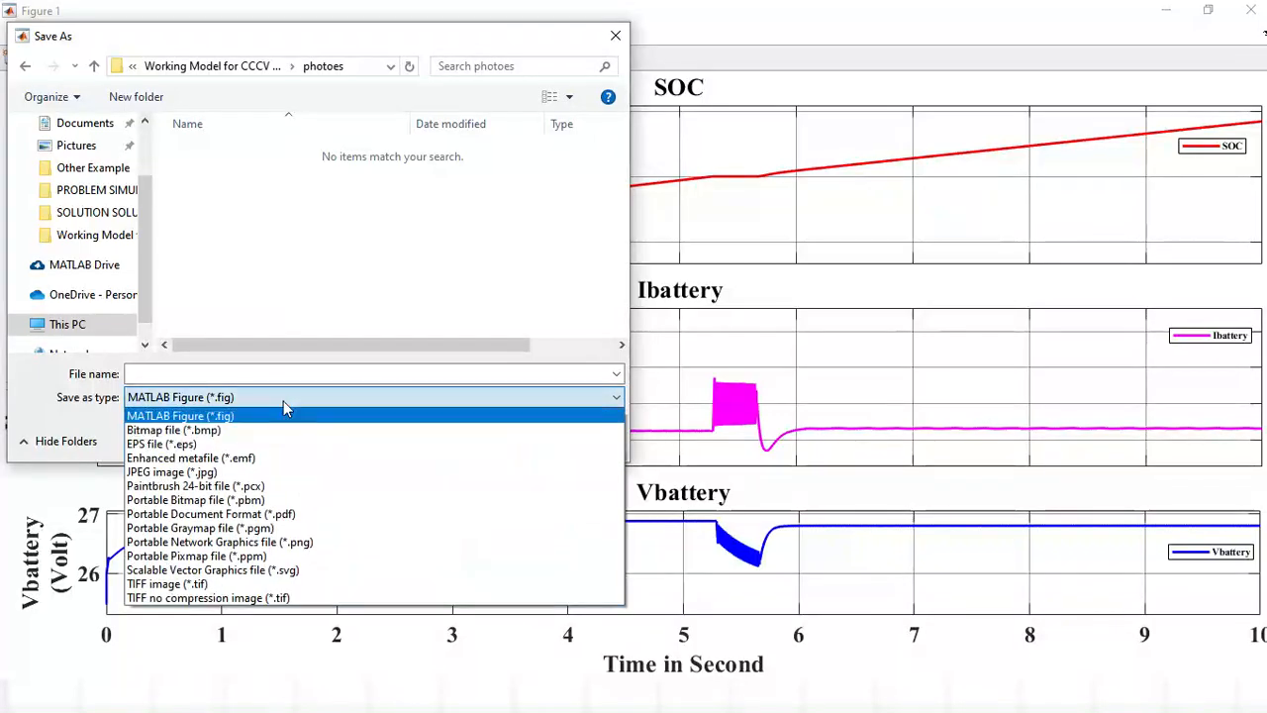
left_click(232, 474)
left_click(228, 373)
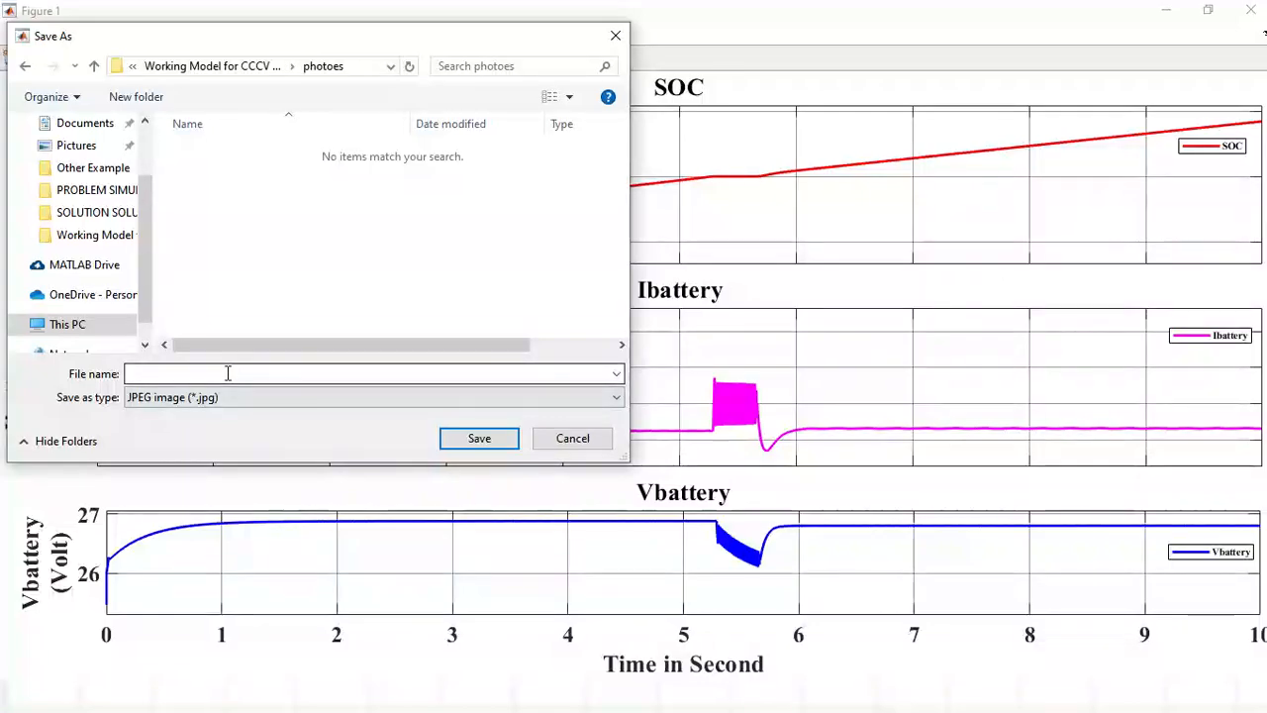
type("fig1")
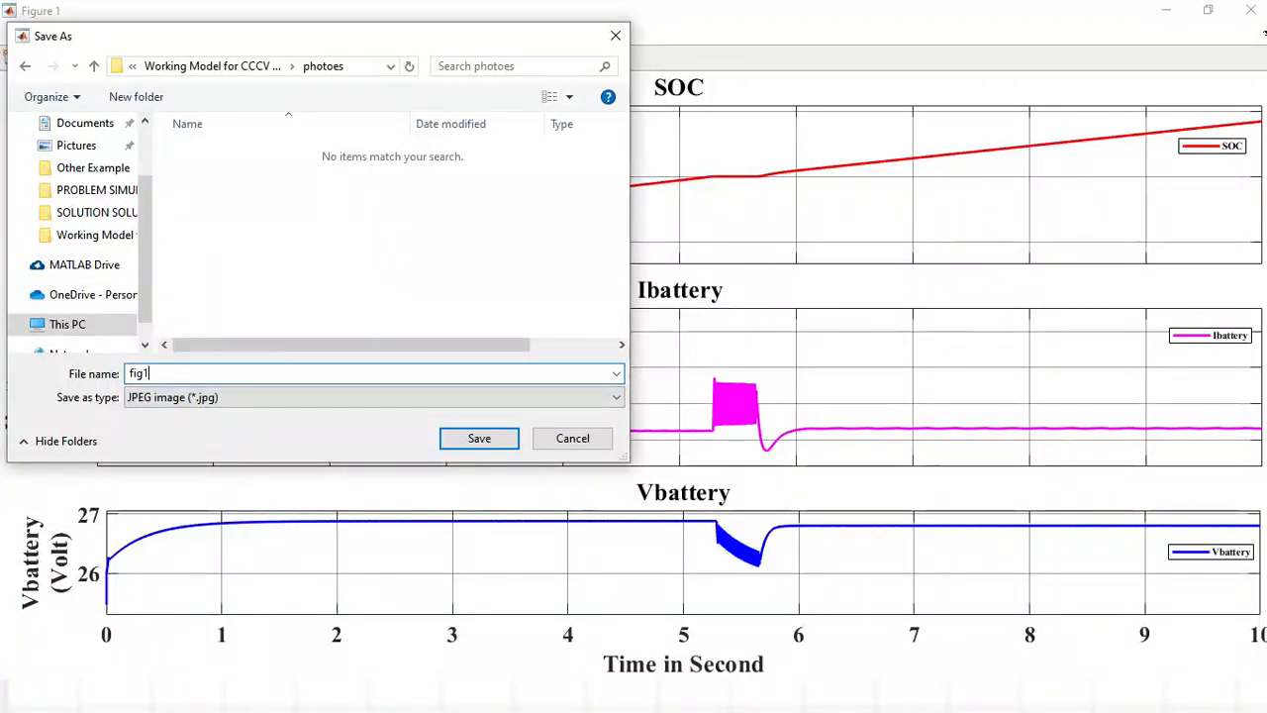
left_click(479, 442)
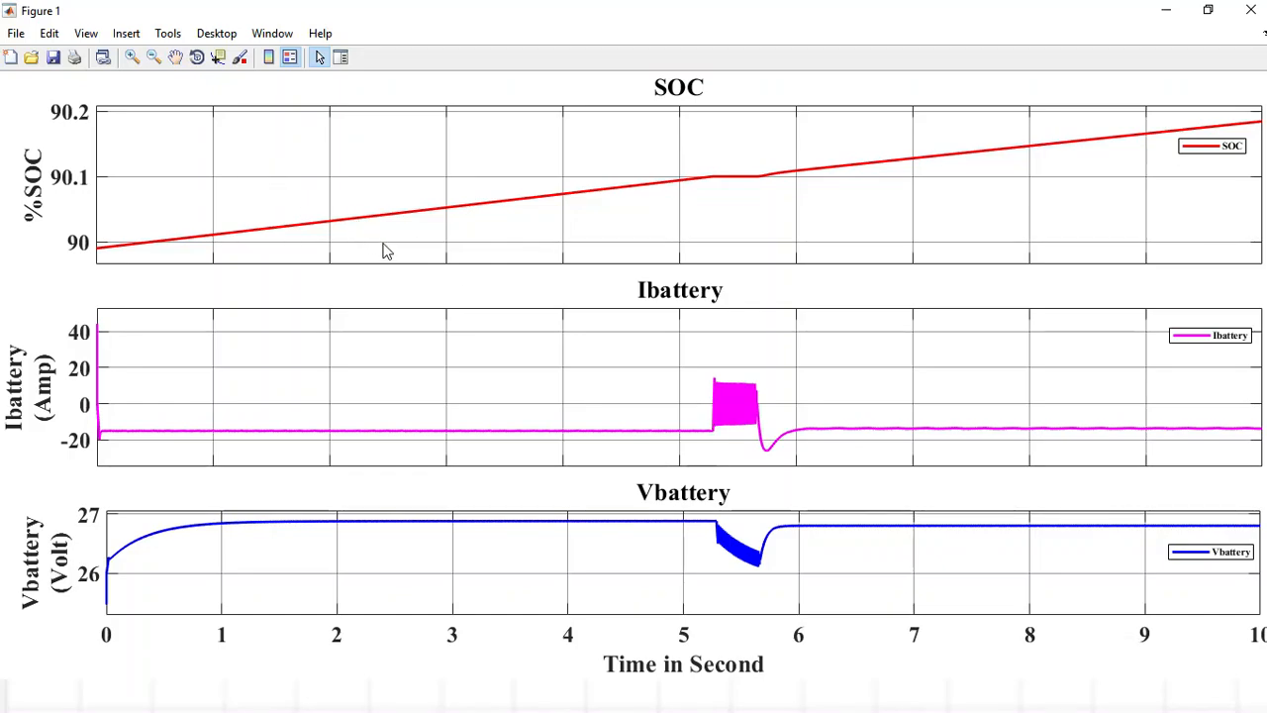
Zoom the plots in on the Ibattery ripple between about 5.1 and 6 seconds and save this view as JPEG image "fig2".
left_click(131, 58)
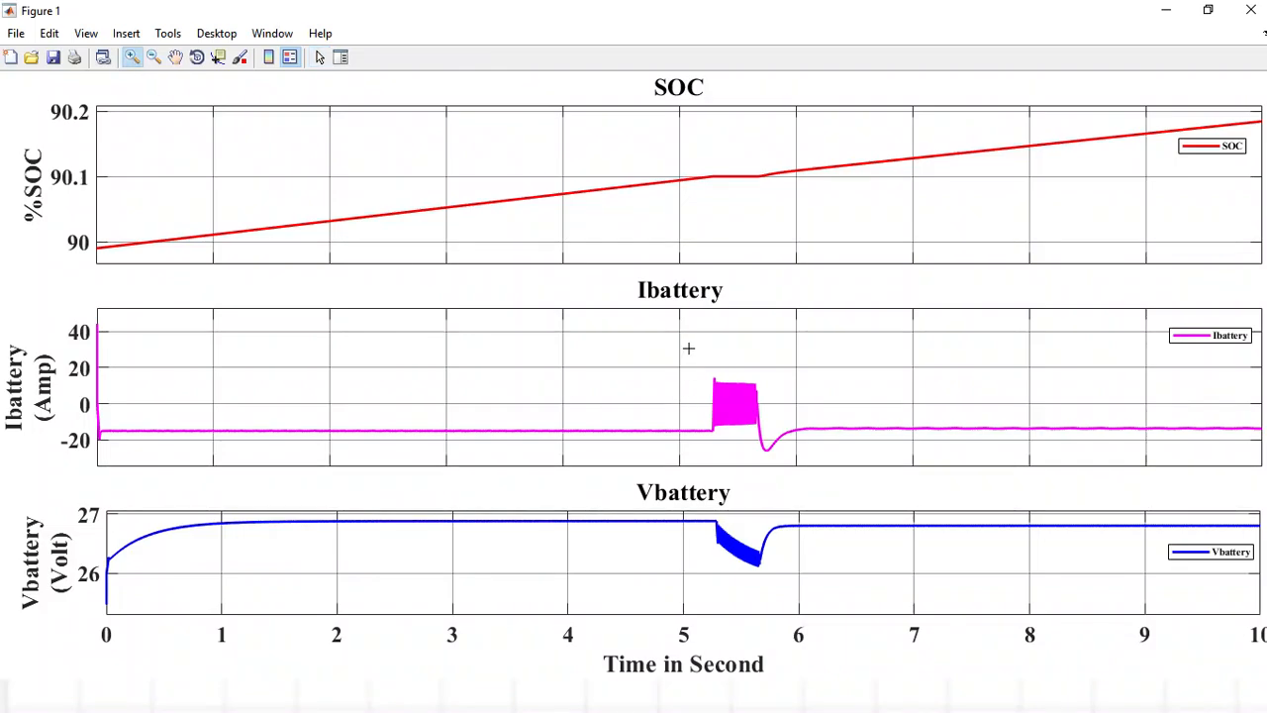
left_click_drag(688, 349, 796, 463)
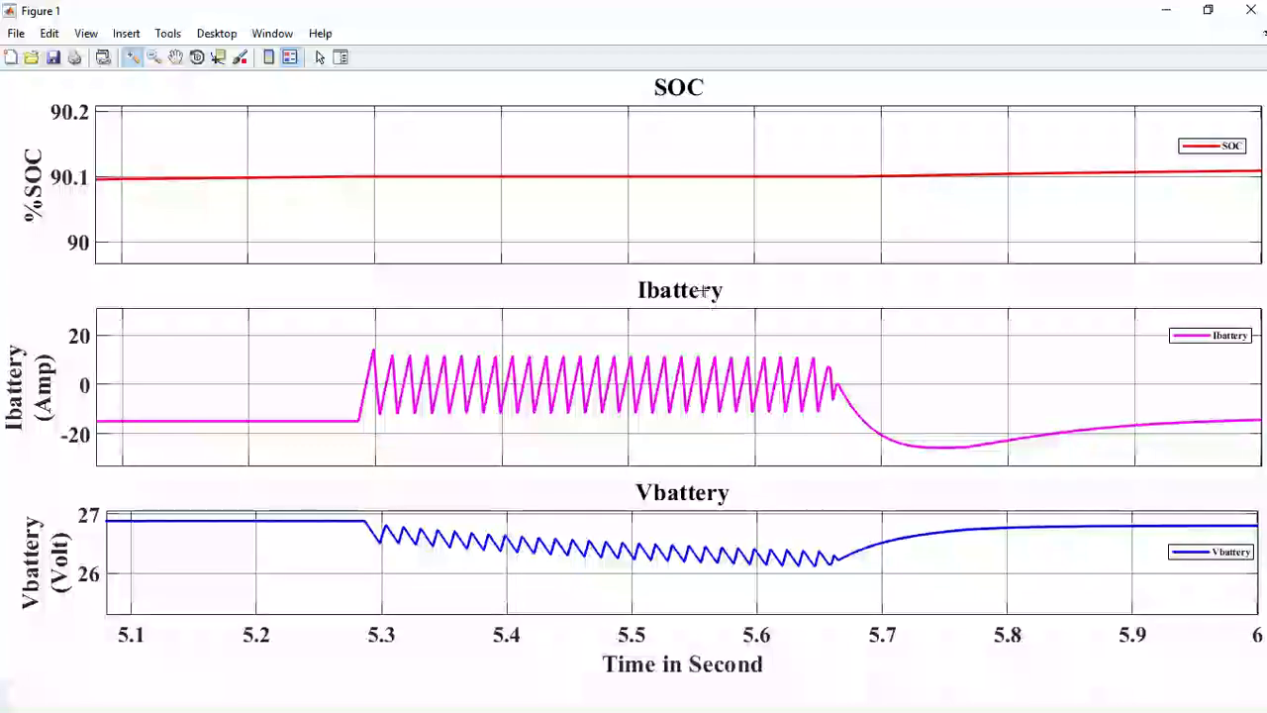
left_click(16, 35)
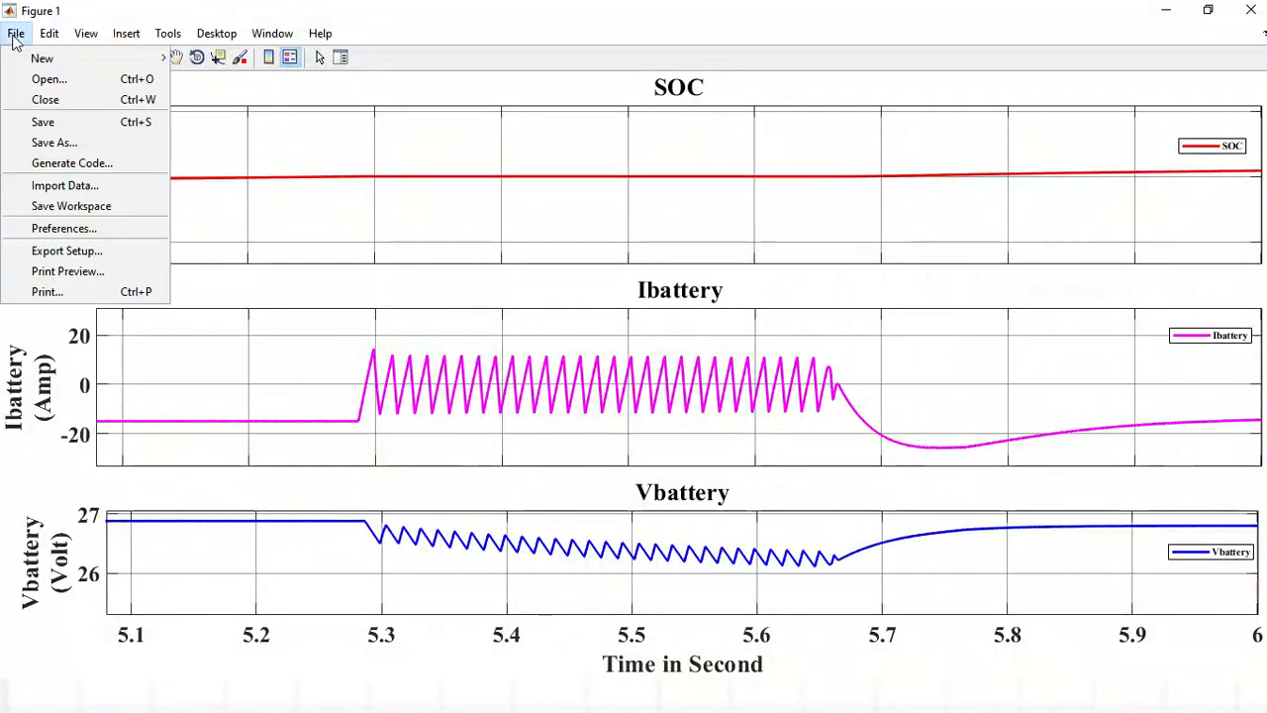
left_click(60, 144)
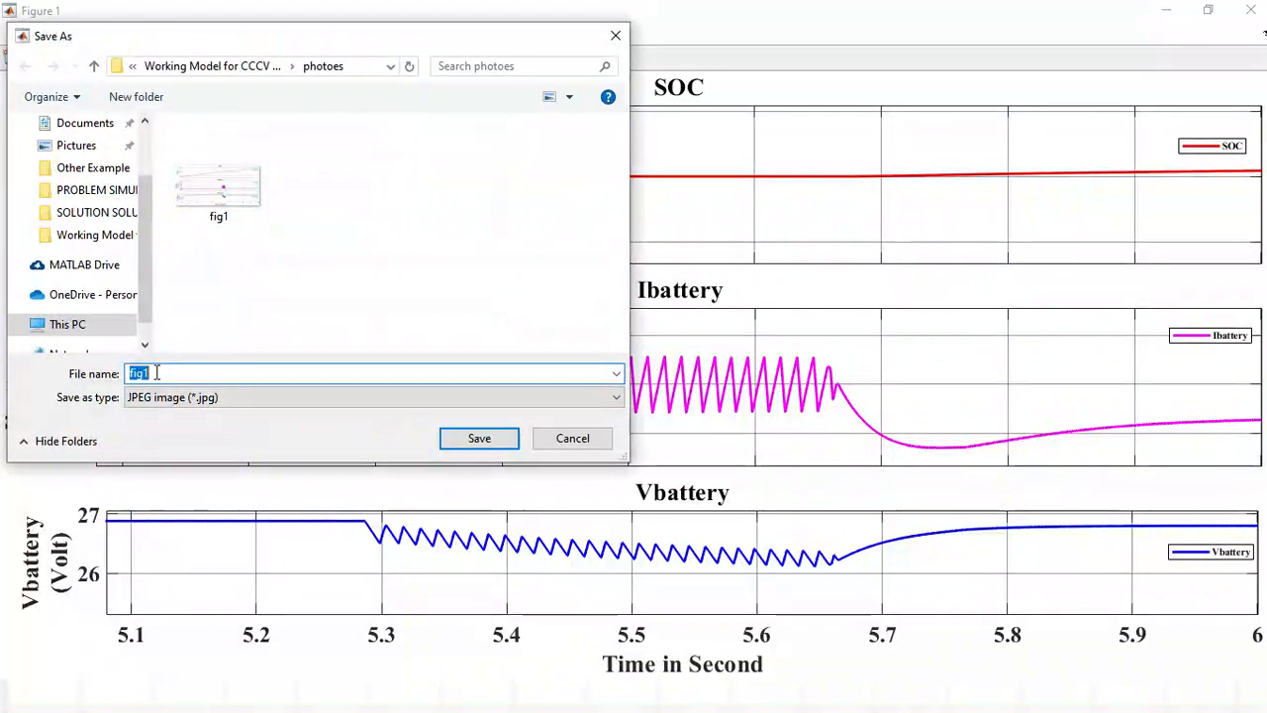
type("fig2")
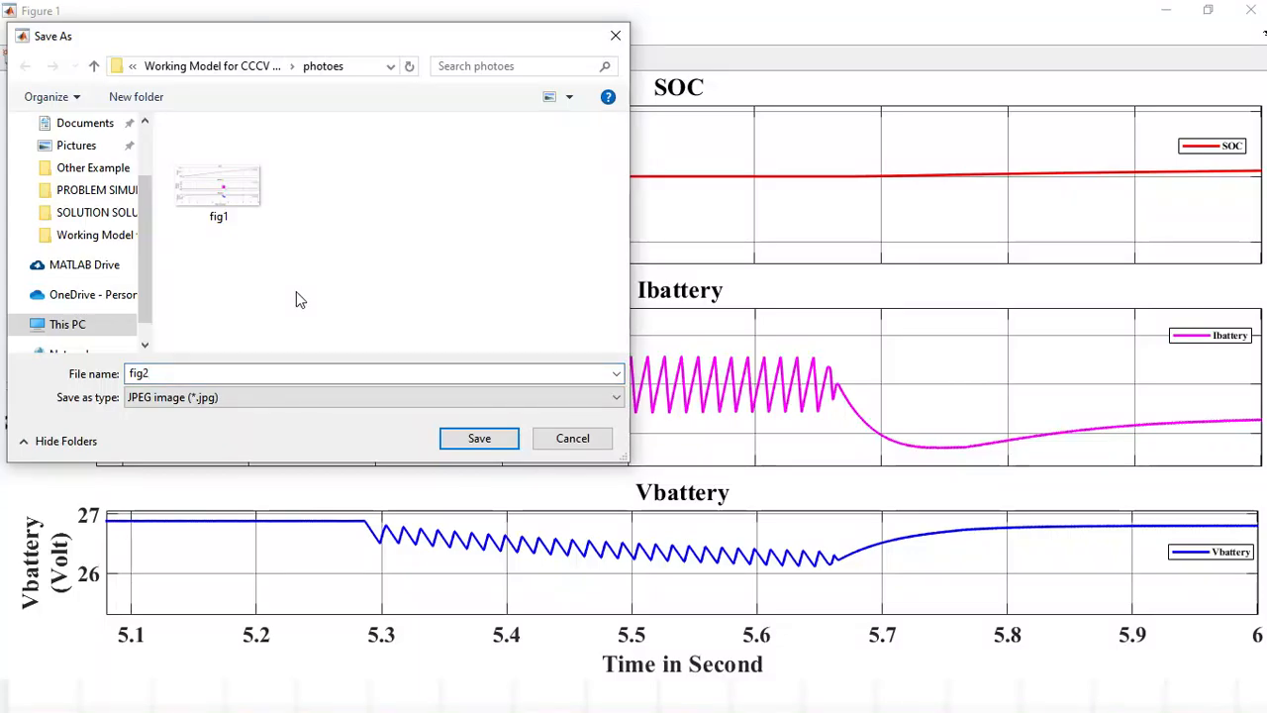
left_click(494, 440)
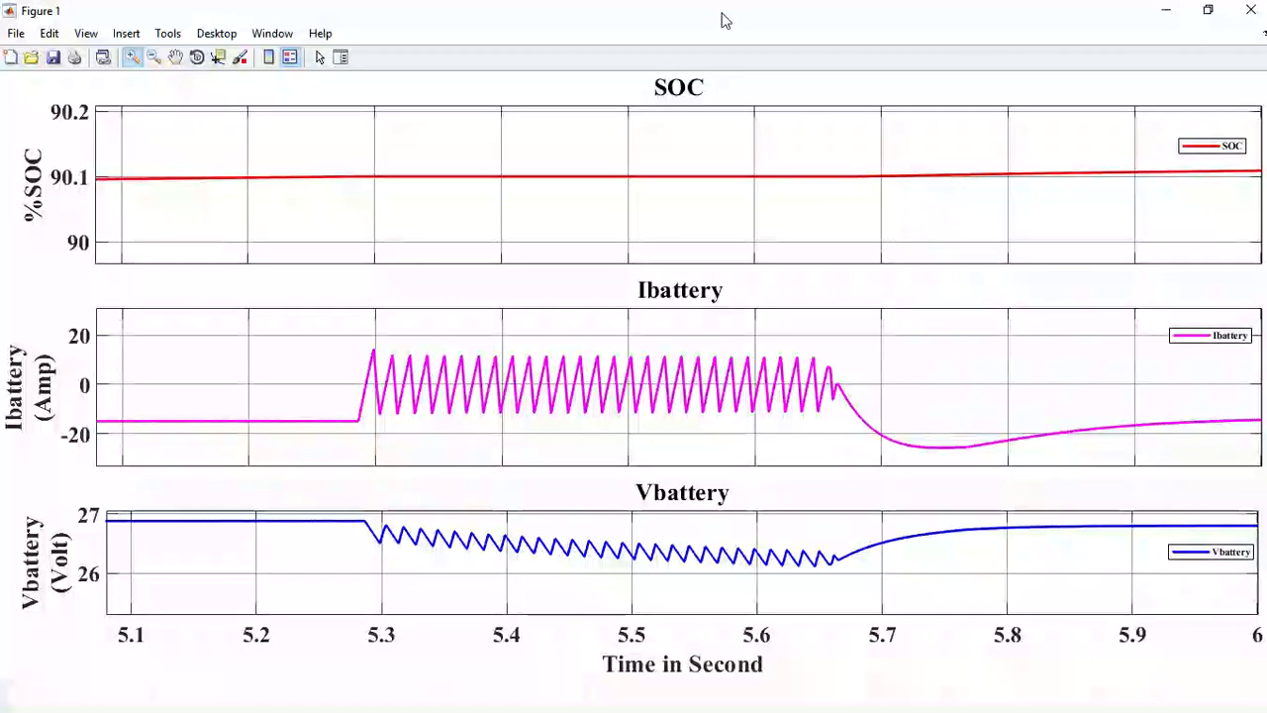
Switch to the photo viewer and examine the saved images fig1.jpg and fig2.jpg.
key("alt+Tab")
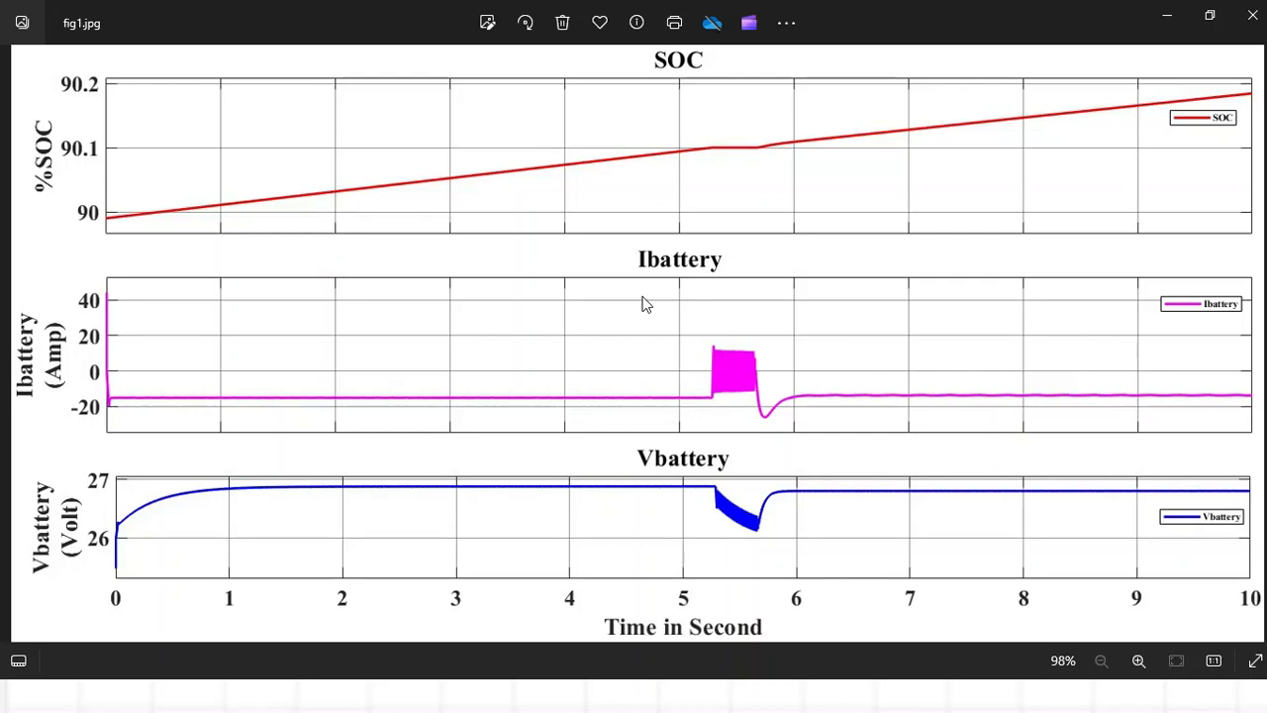
scroll(492, 246, "up", 2)
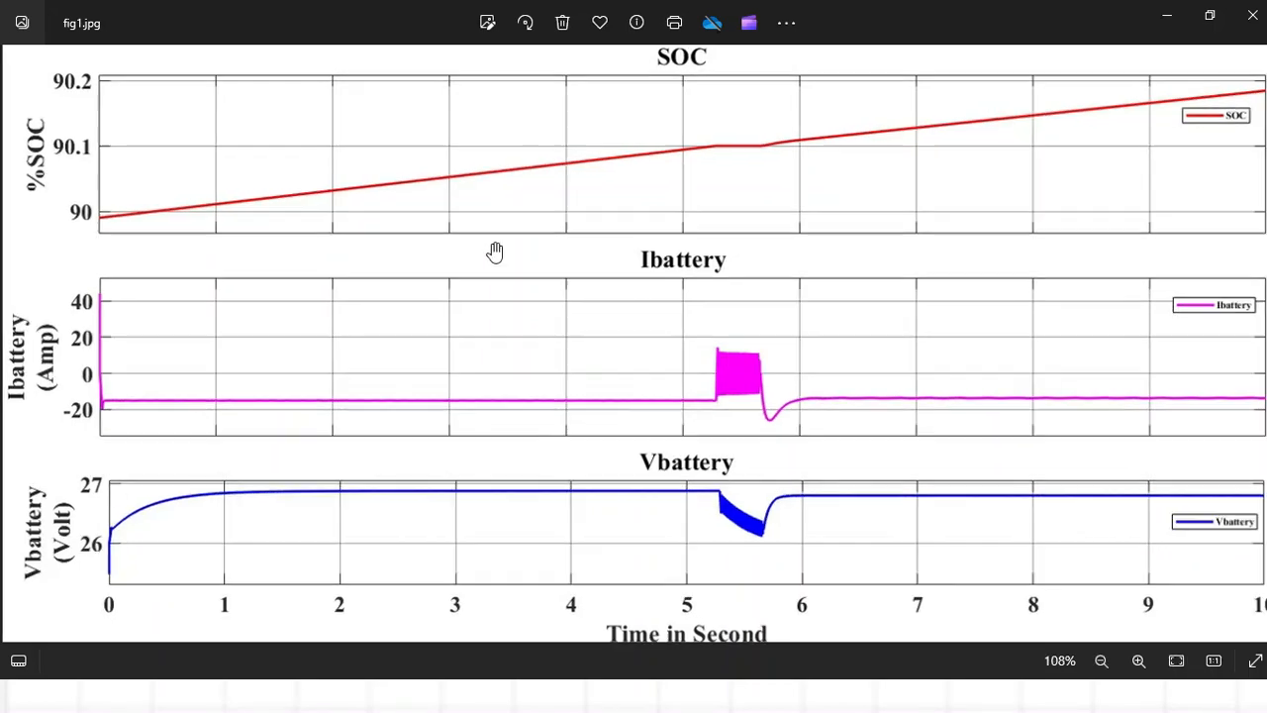
scroll(492, 246, "down", 1)
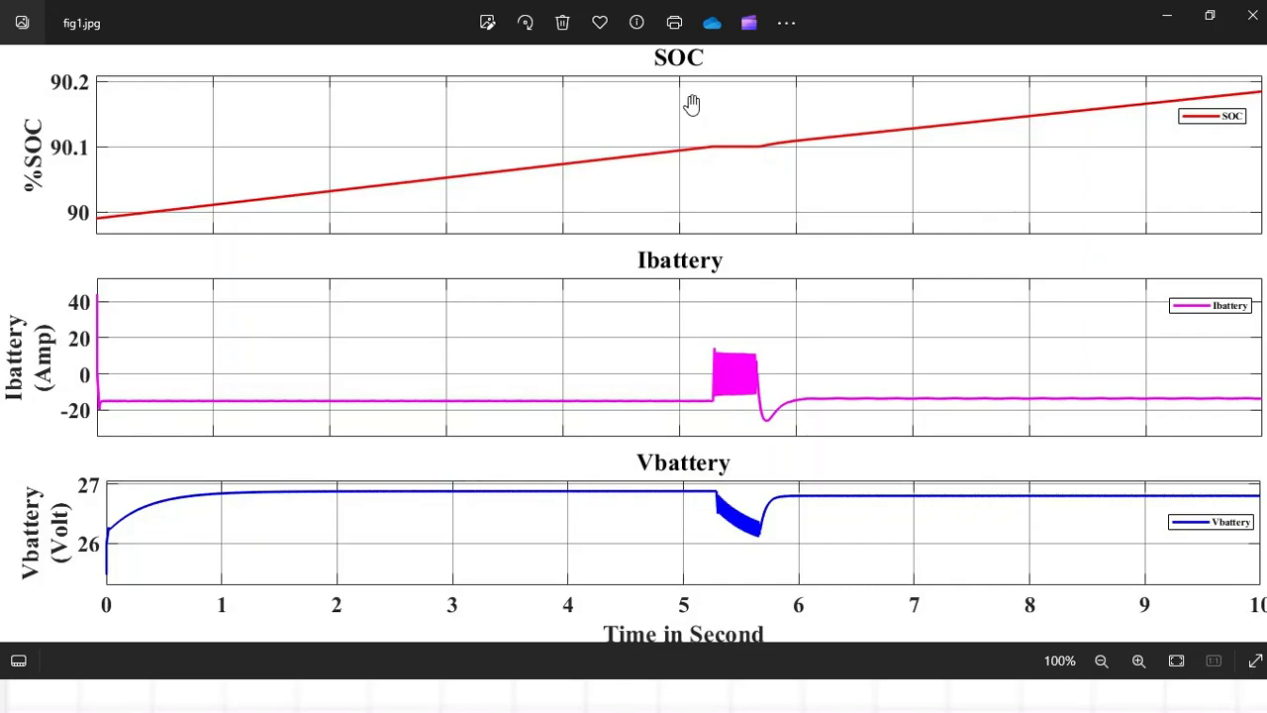
key("Right")
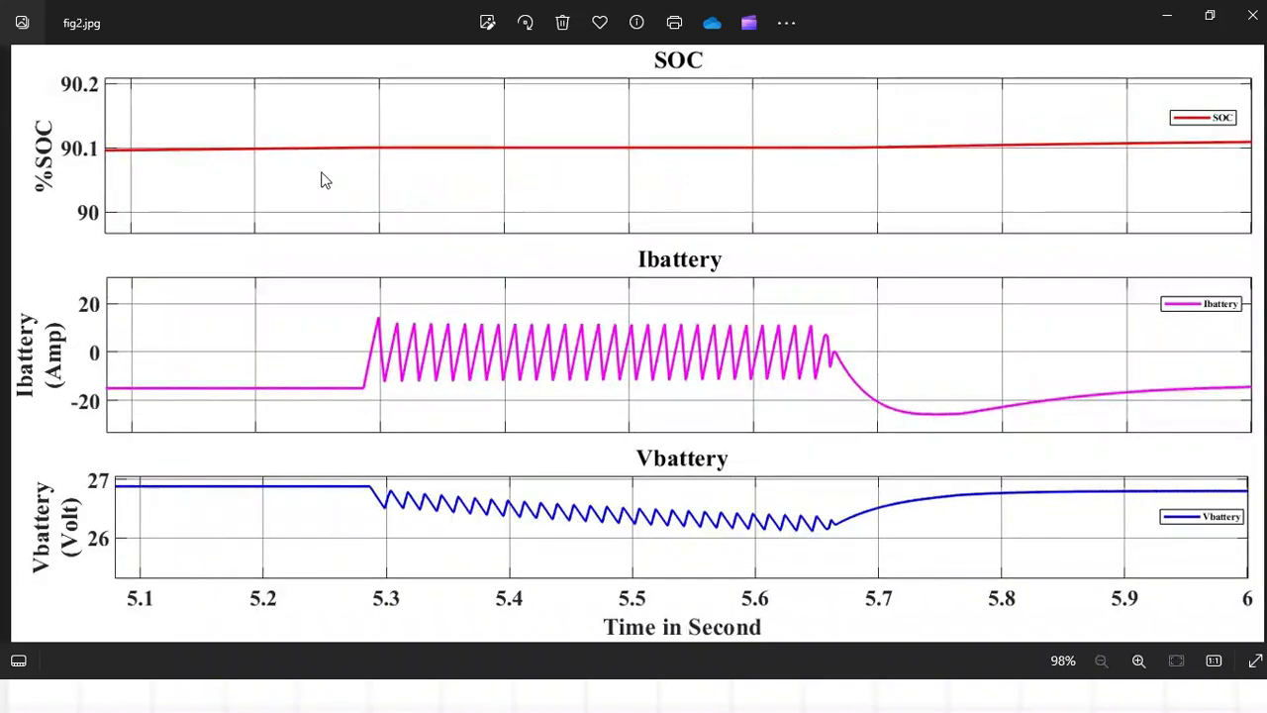